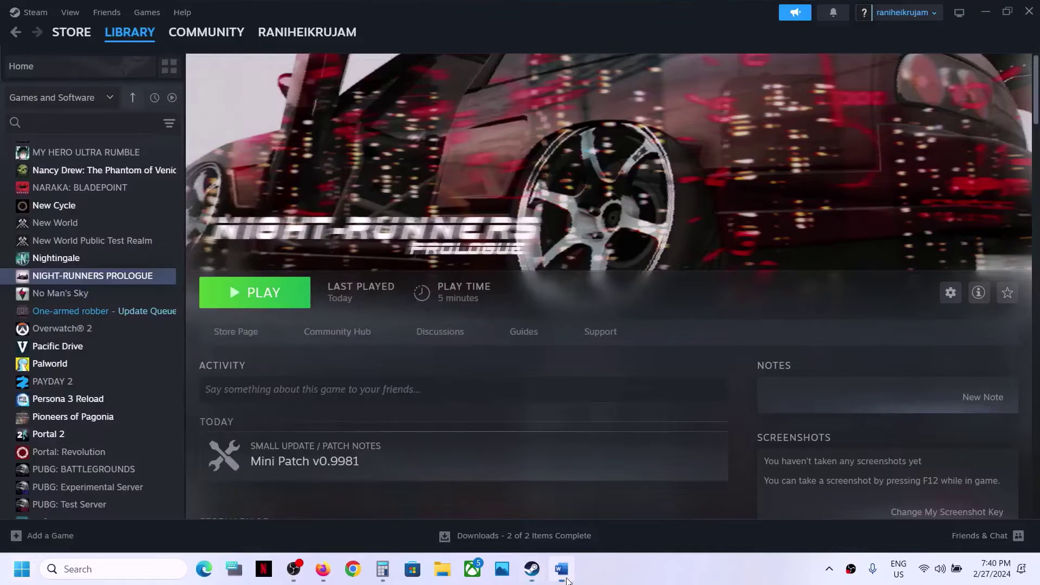
Highlight Step 2 'Set PC Language to English' in the Word checklist, minimize it, and launch Windows Settings
left_click(567, 578)
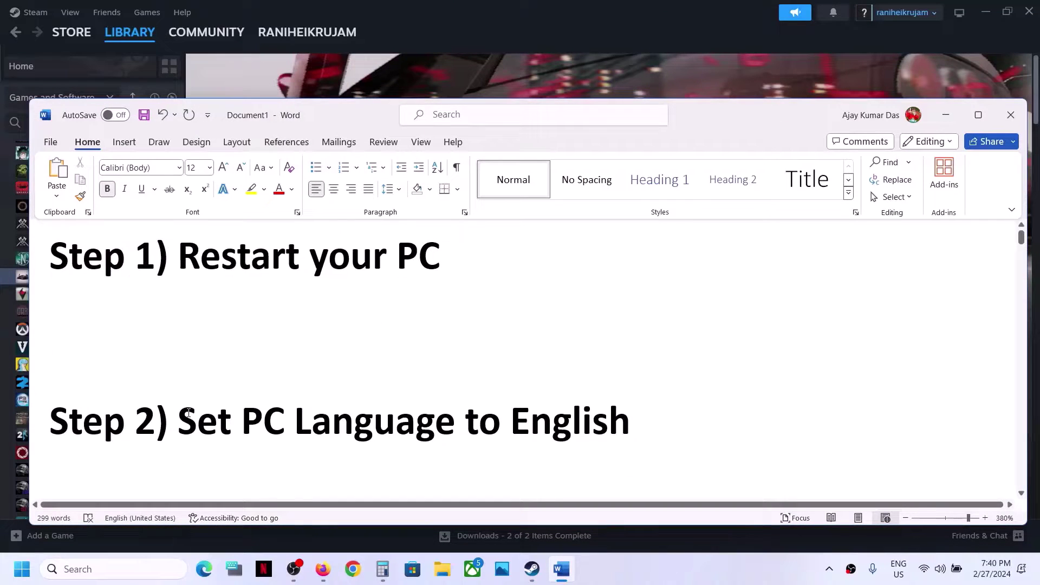
left_click_drag(188, 413, 628, 428)
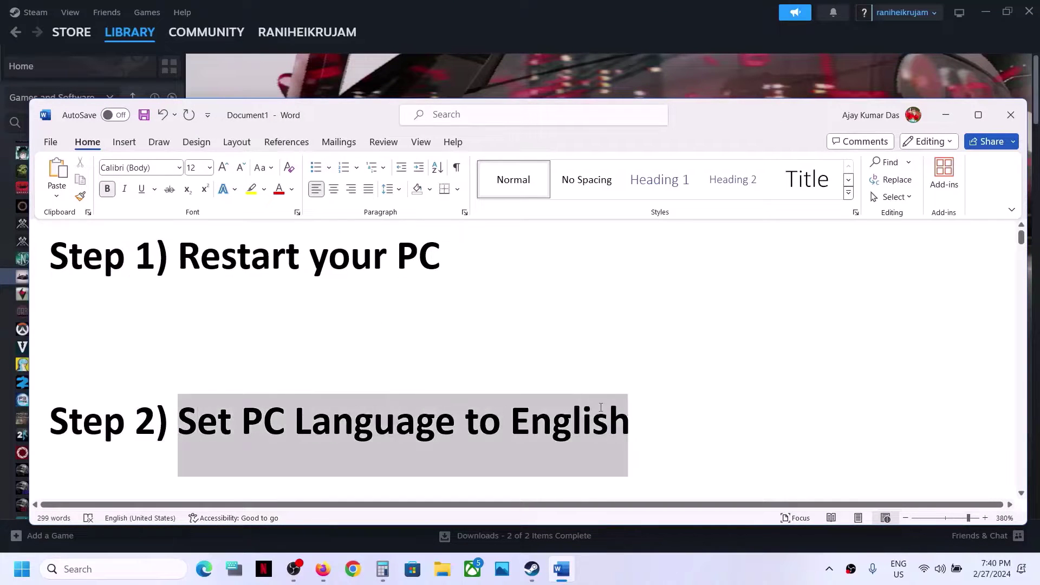
left_click(945, 116)
key("super+i")
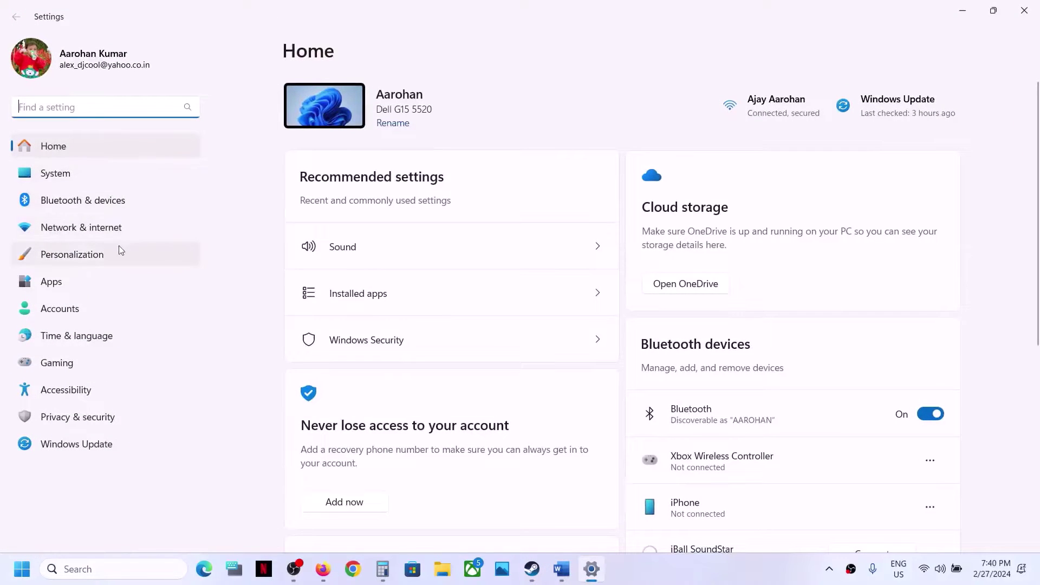
Check Time & language > Language & region to confirm English (United States) is the display language
left_click(76, 336)
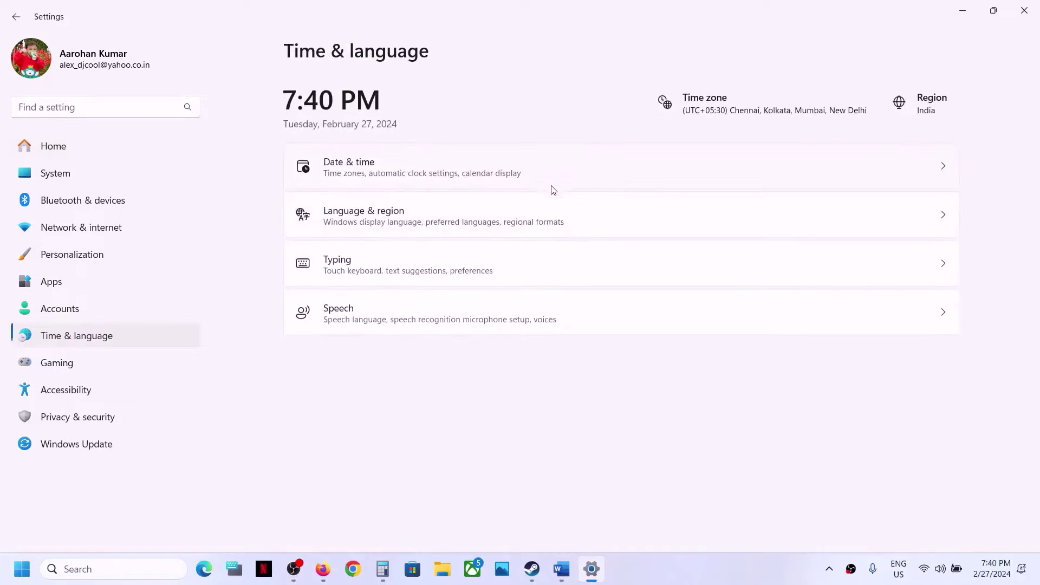
left_click(426, 222)
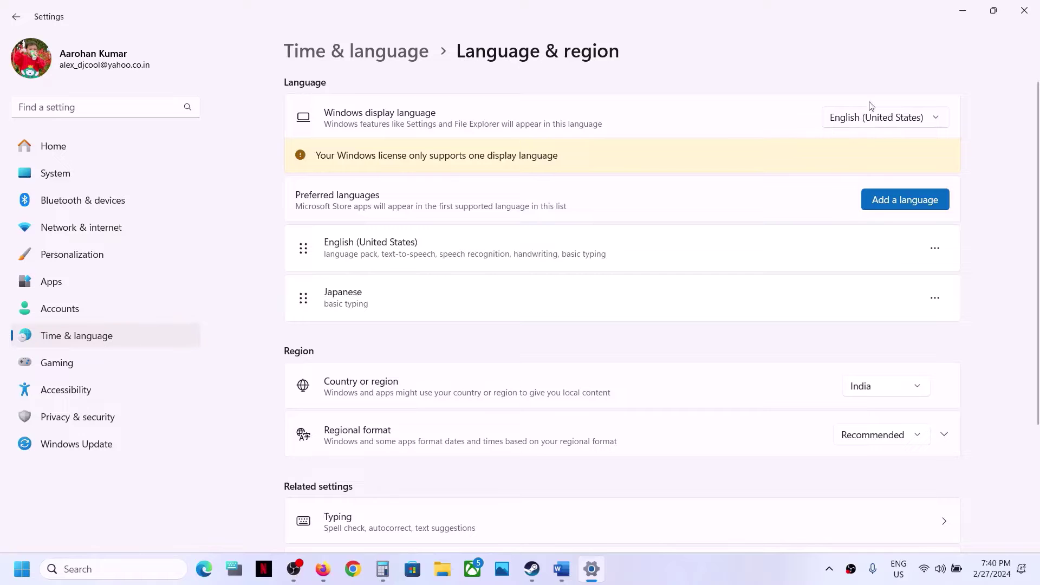
Close Settings, highlight Step 3 on date, time and time zone, then bring up Adjust date and time
left_click(1023, 11)
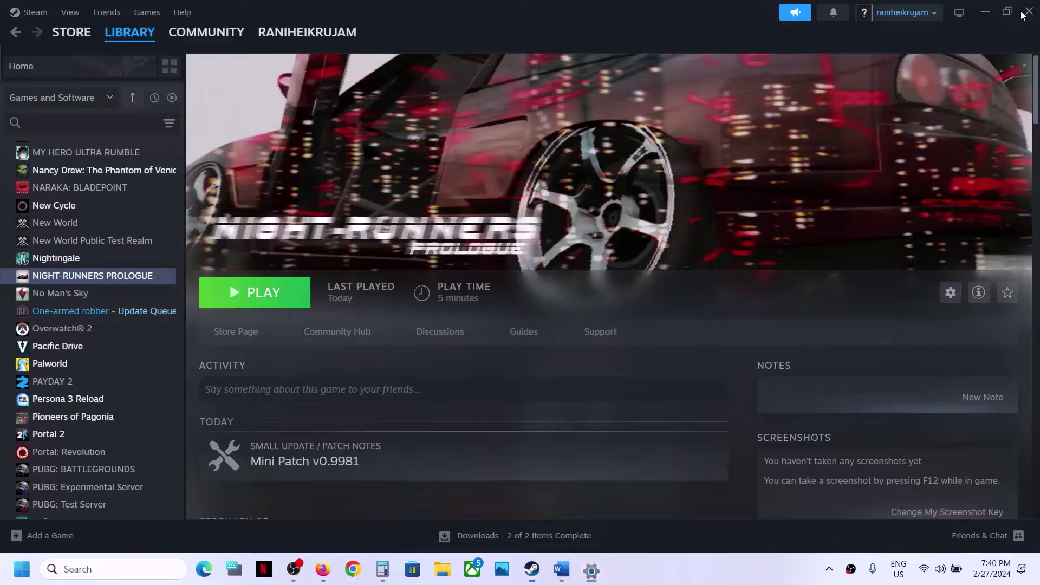
left_click(561, 569)
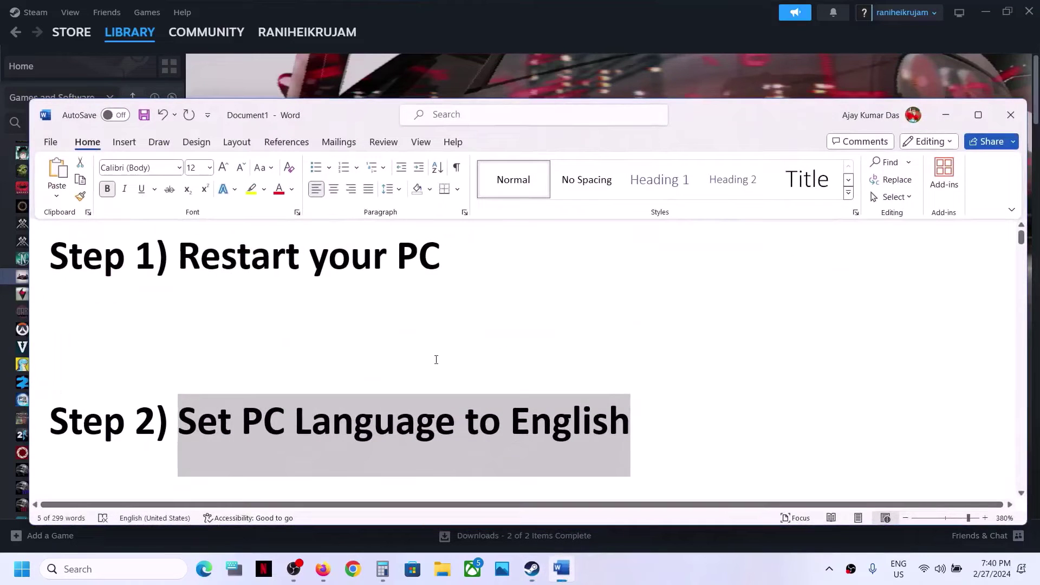
scroll(431, 363, "down", 3)
scroll(431, 363, "down", 1)
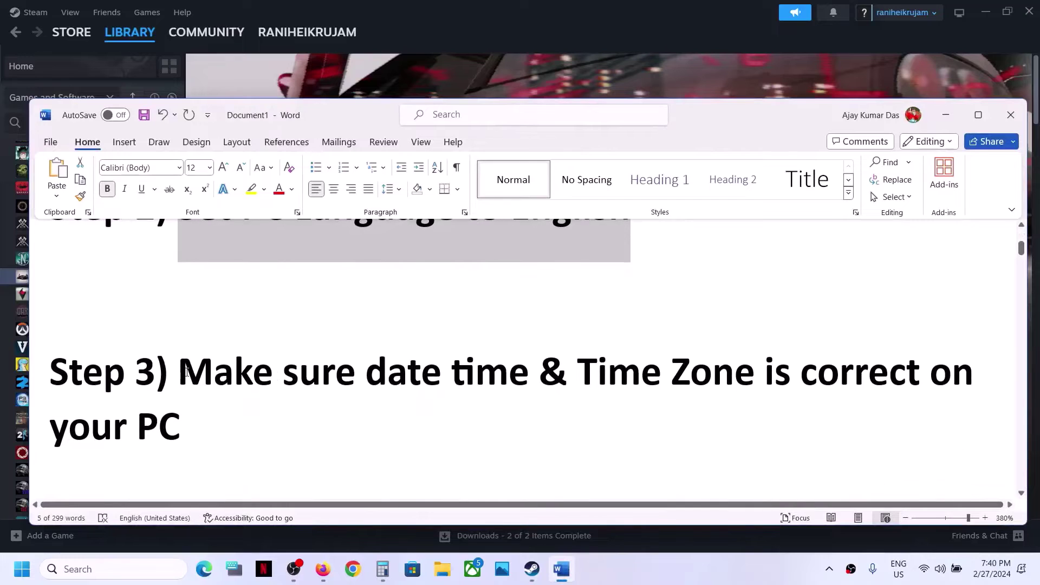
left_click_drag(179, 374, 677, 433)
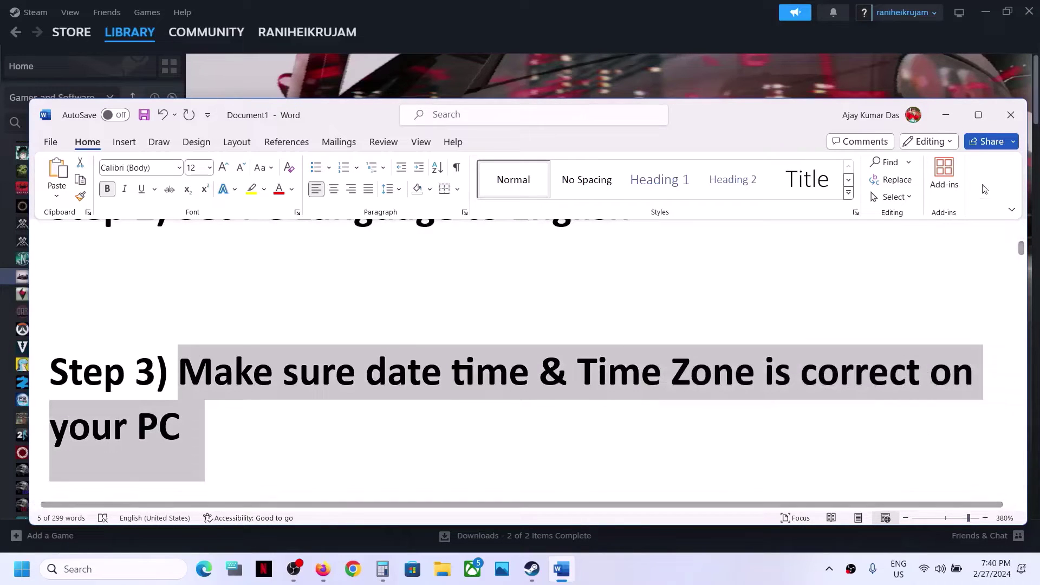
left_click(946, 115)
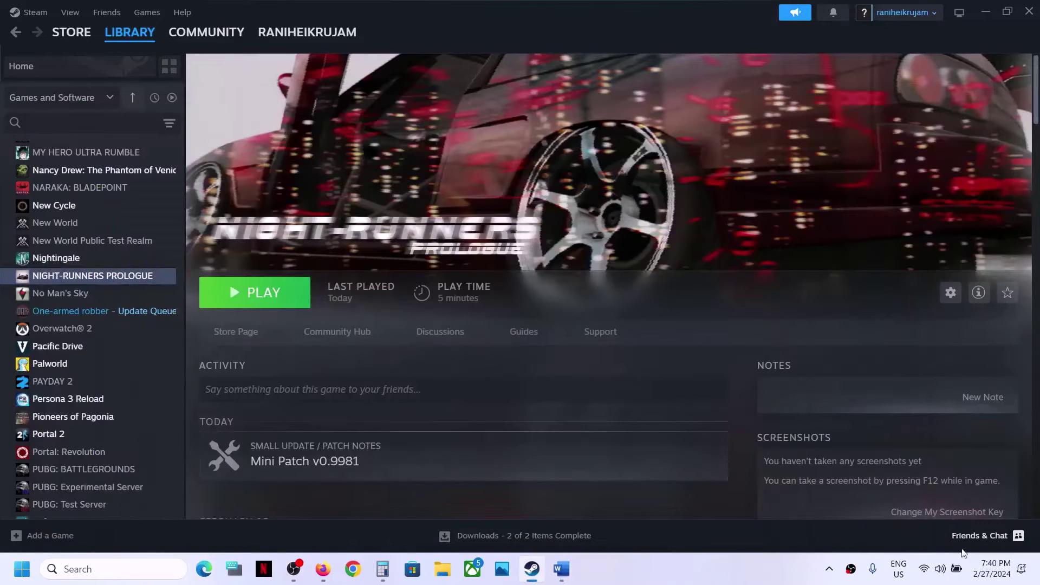
right_click(988, 572)
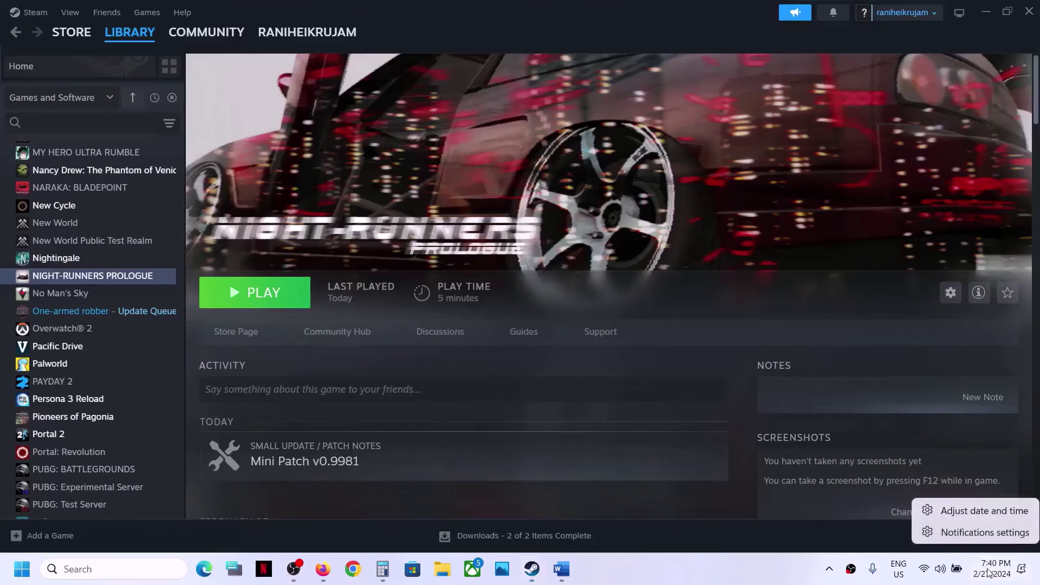
left_click(991, 518)
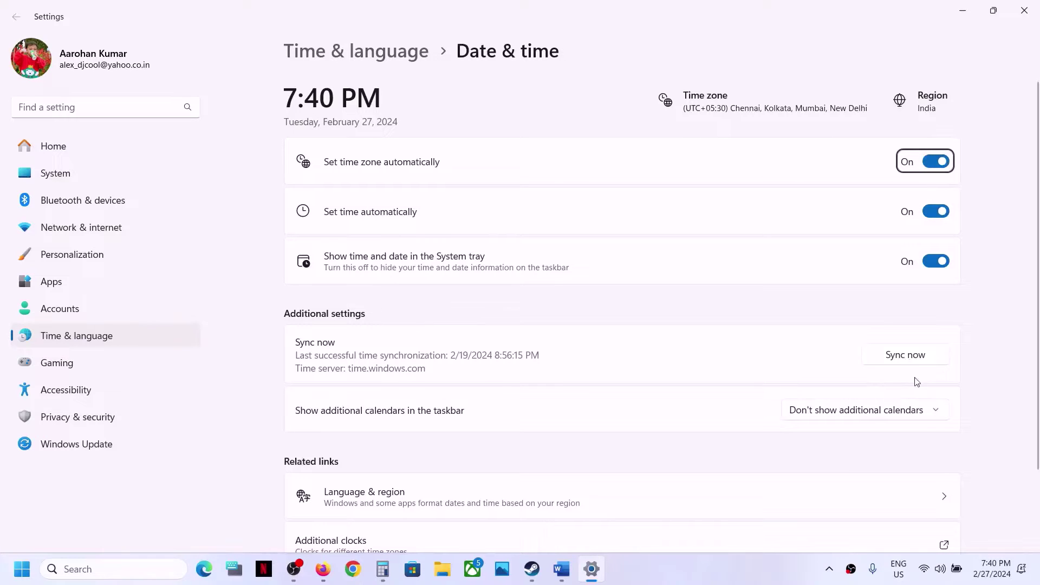
Sync the clock with time.windows.com until the last sync reads 2/27/2024 7:41:01 PM, then close Settings
left_click(910, 360)
left_click(890, 363)
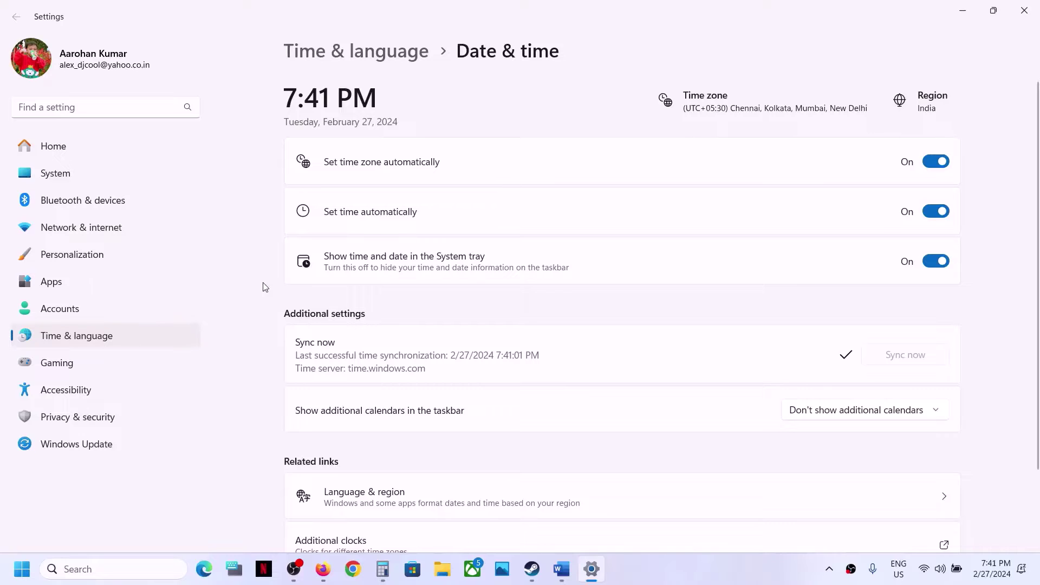
left_click(1024, 11)
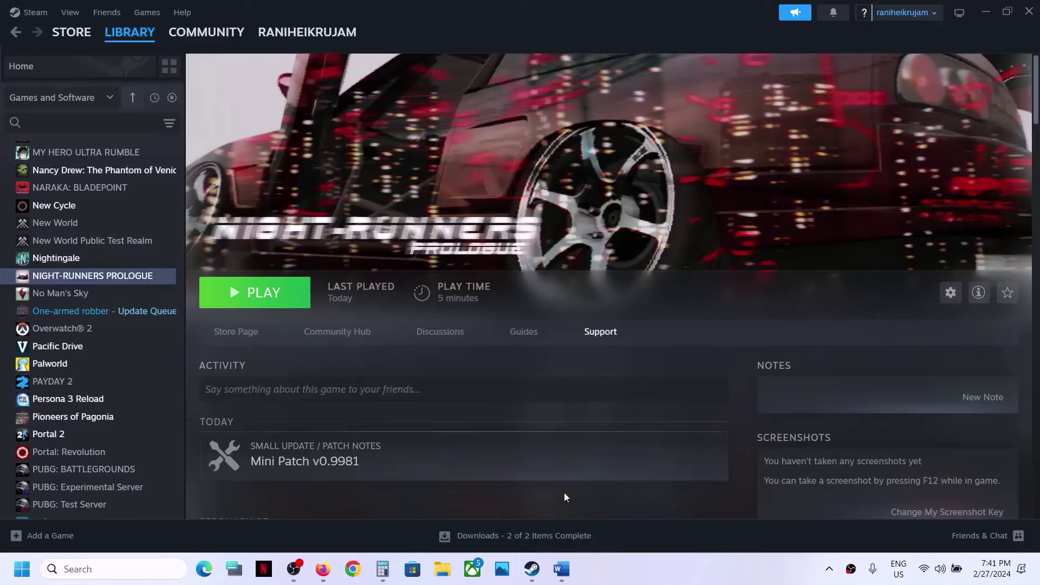
Highlight Step 4's Windows 10 N / 11 N editions, Media Feature Pack and support link, then view that page in Chrome
left_click(561, 570)
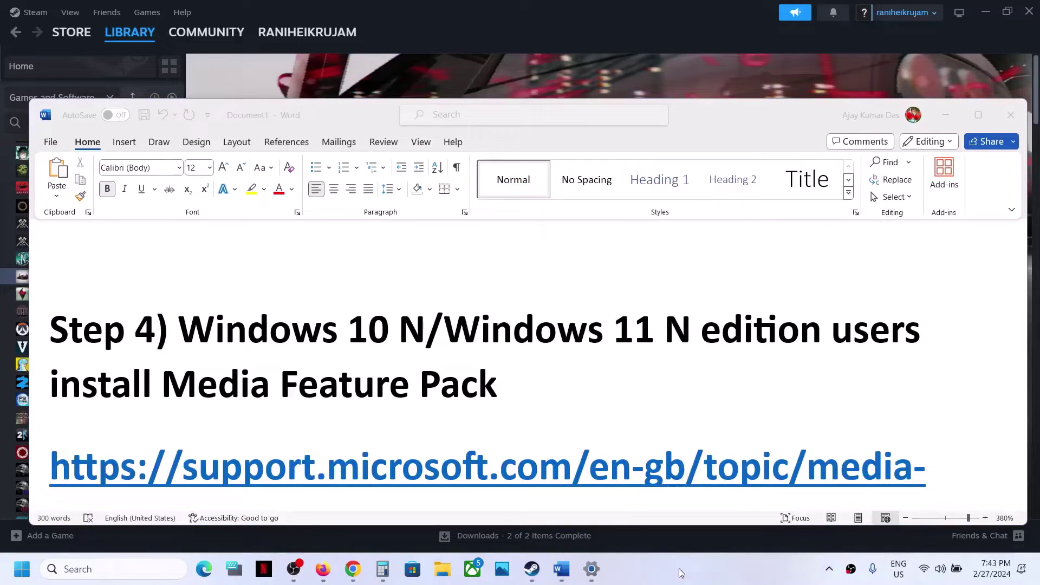
left_click(200, 336)
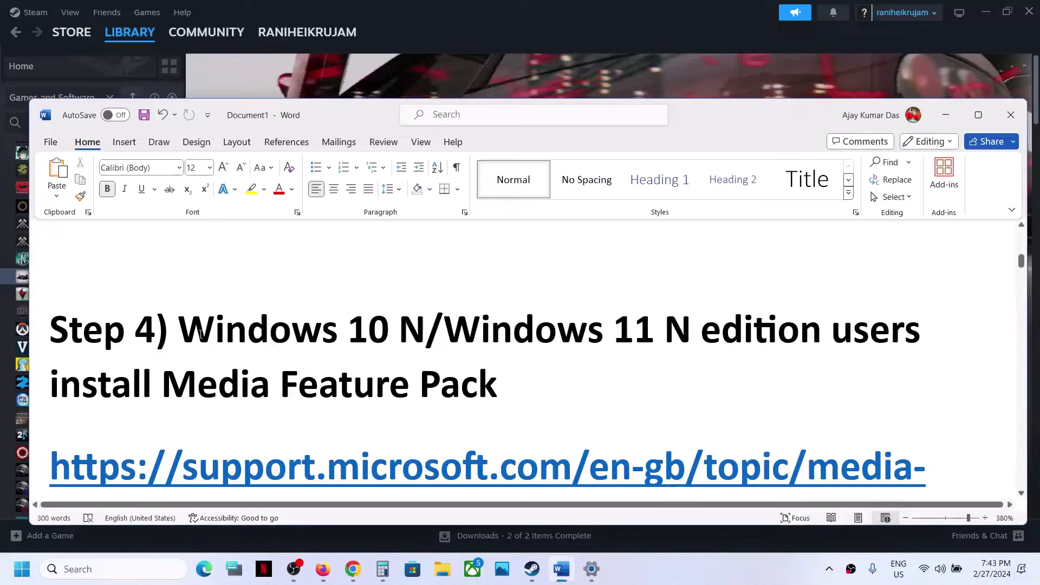
left_click_drag(184, 331, 693, 331)
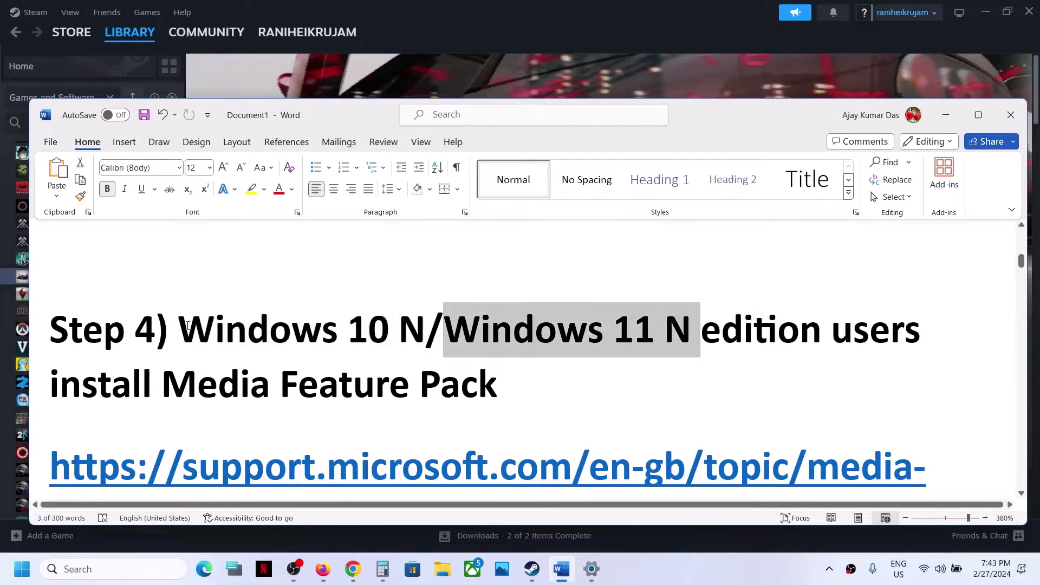
left_click_drag(178, 332, 683, 332)
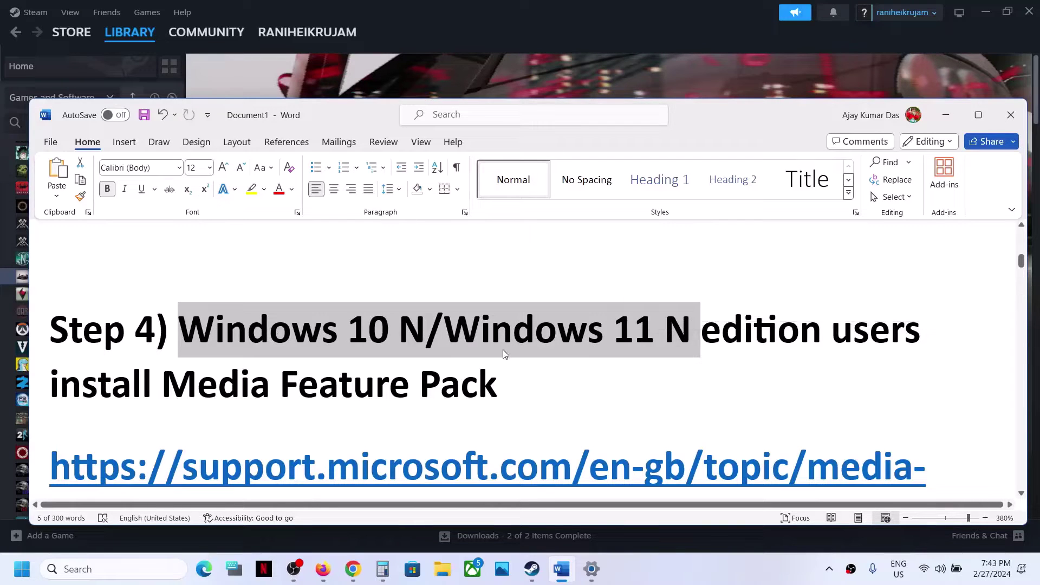
scroll(501, 349, "down", 3)
scroll(380, 286, "up", 3)
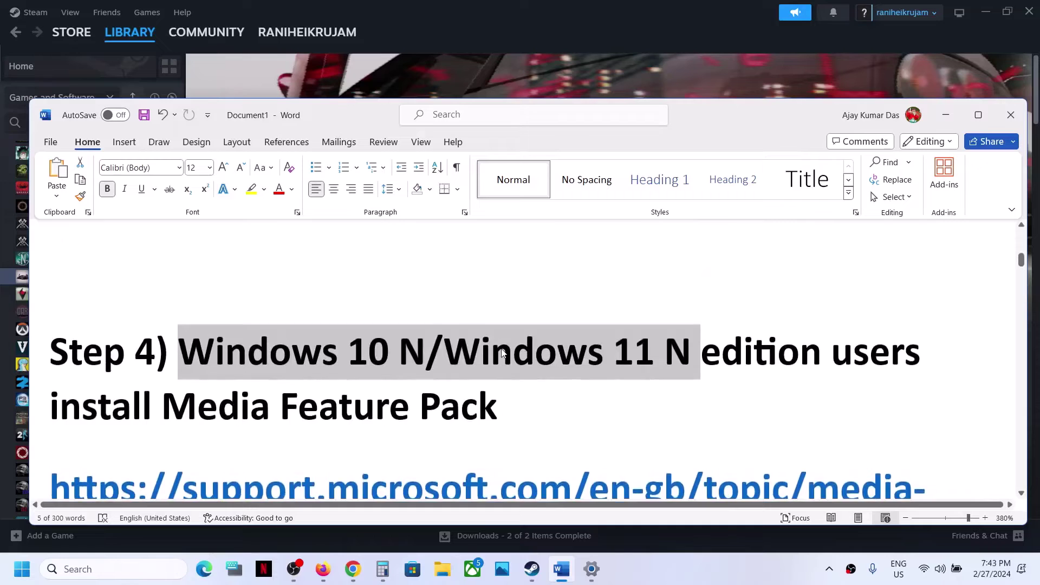
scroll(380, 286, "down", 2)
left_click_drag(162, 278, 460, 287)
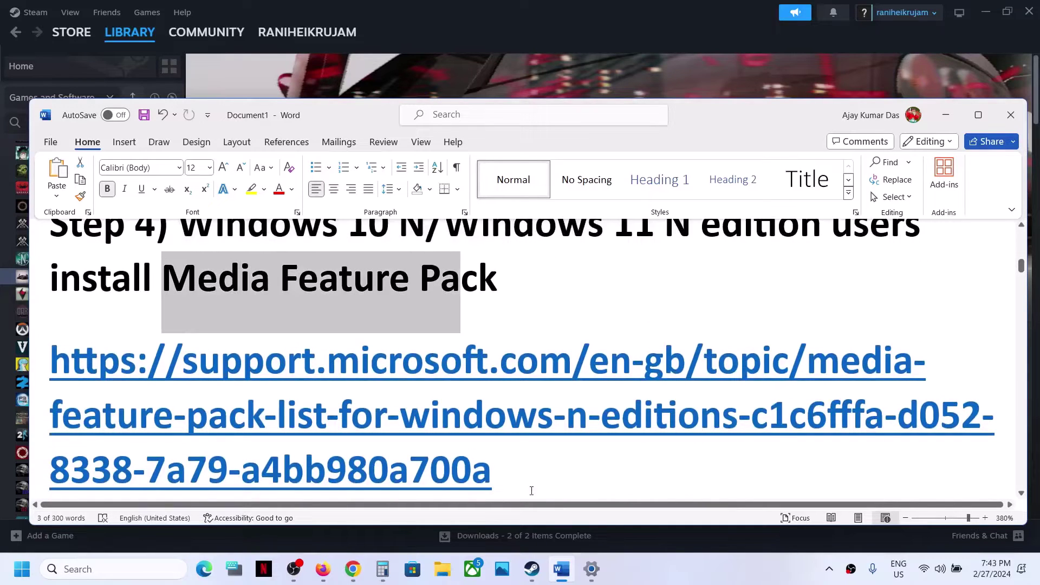
triple_click(514, 484)
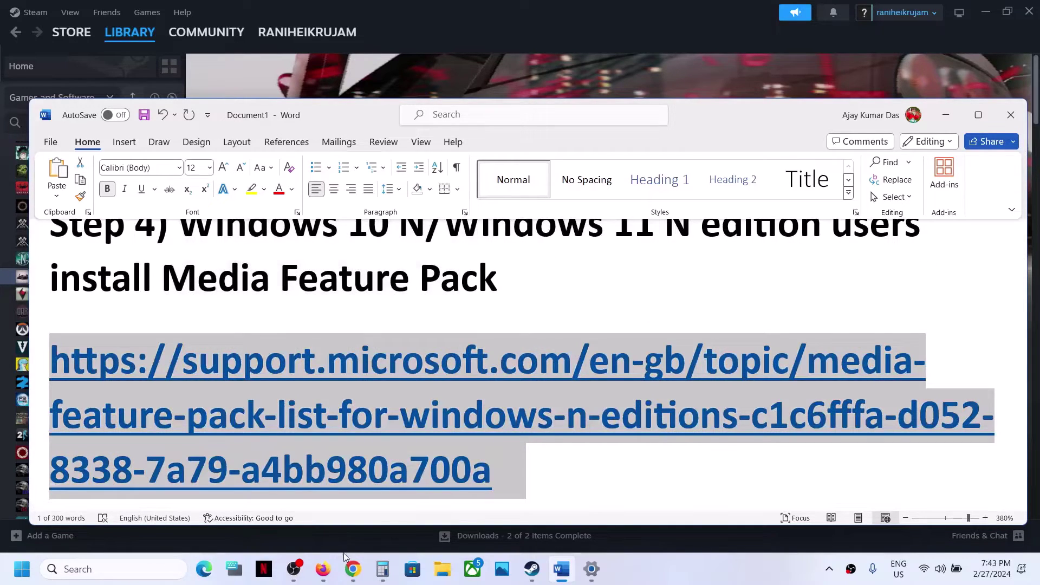
left_click(352, 569)
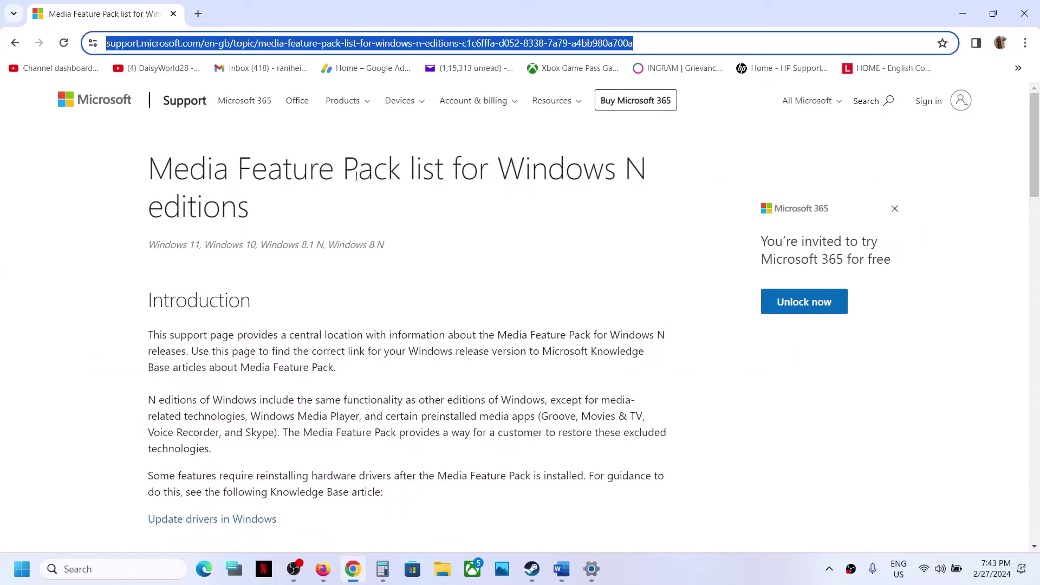
scroll(307, 309, "down", 8)
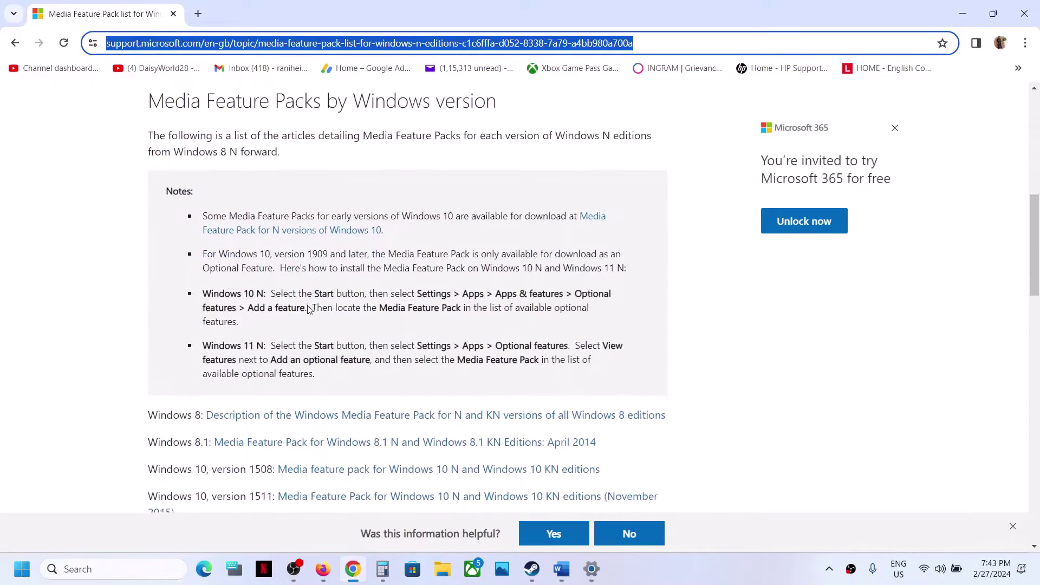
scroll(308, 308, "down", 9)
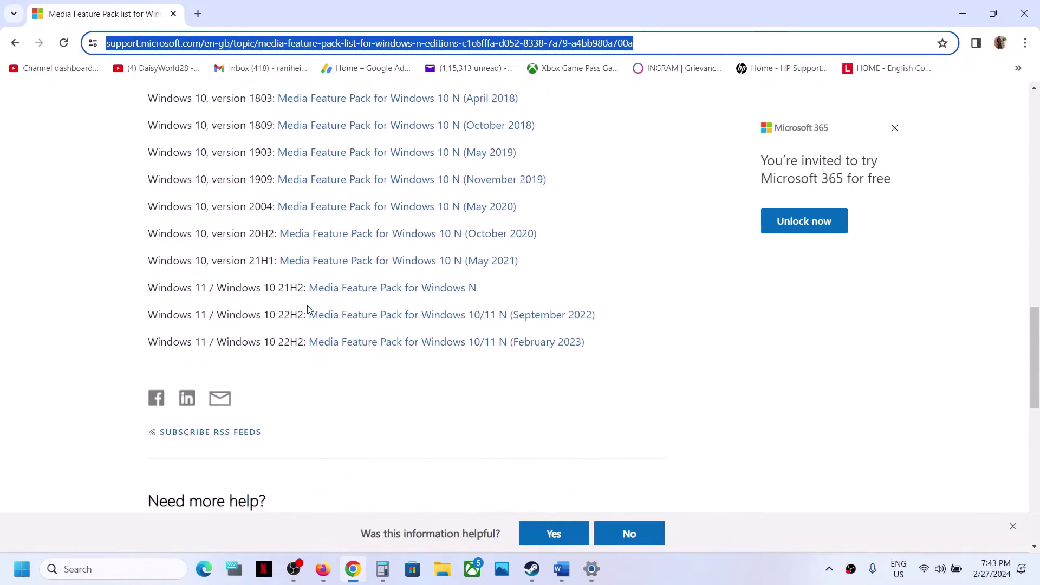
scroll(245, 251, "up", 5)
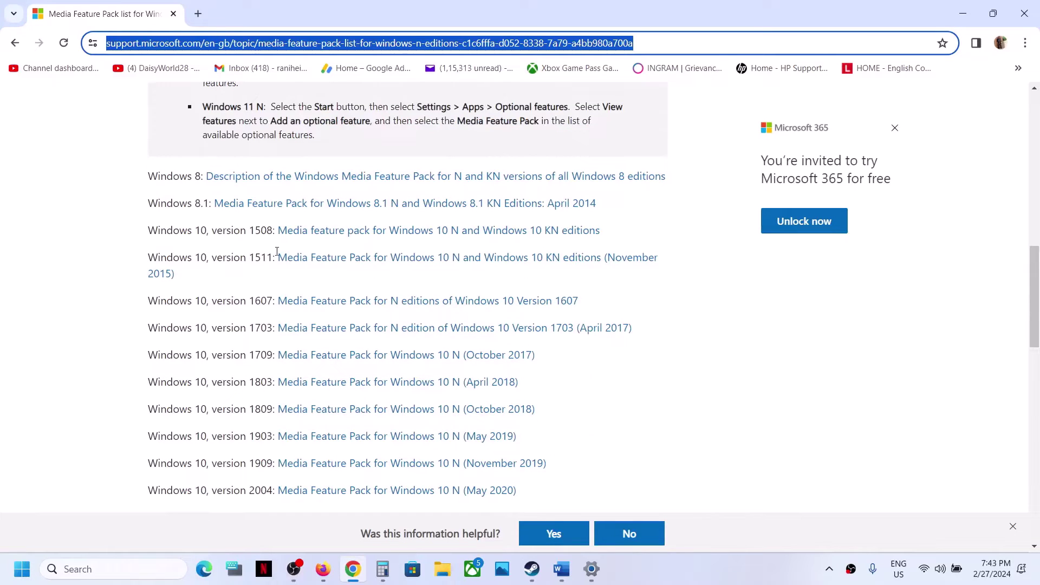
scroll(233, 324, "down", 2)
scroll(466, 346, "down", 2)
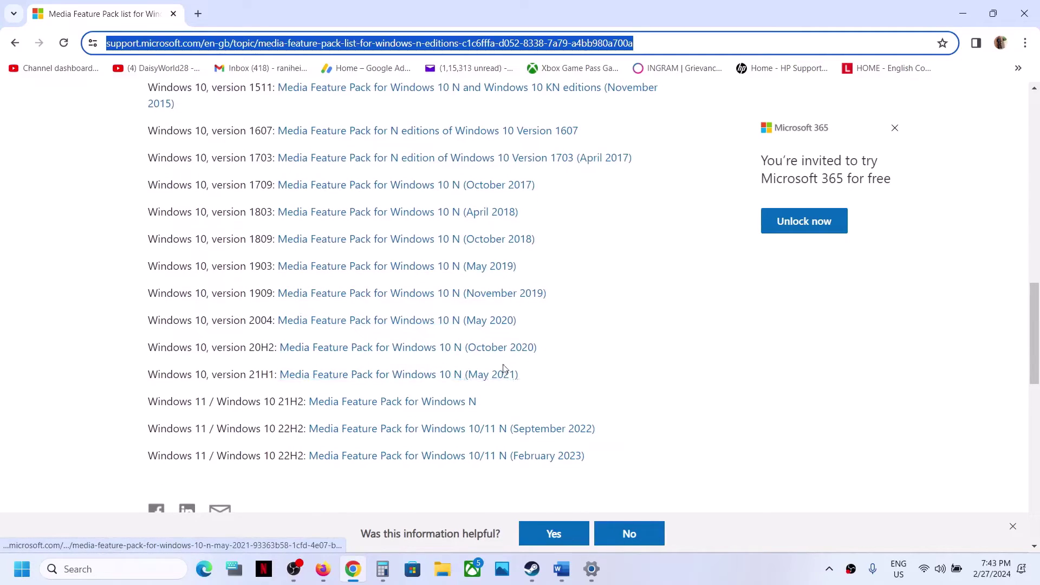
Run winver from Windows Search, confirm Windows 11 version 23H2 (OS Build 22631.3155), then close About Windows
left_click(114, 568)
type("wi")
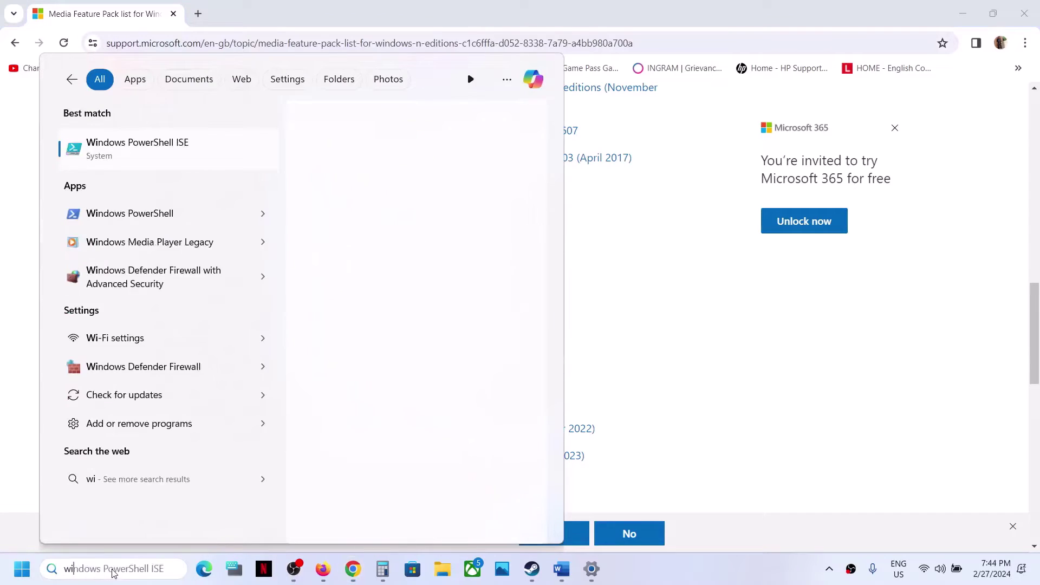
type("nre")
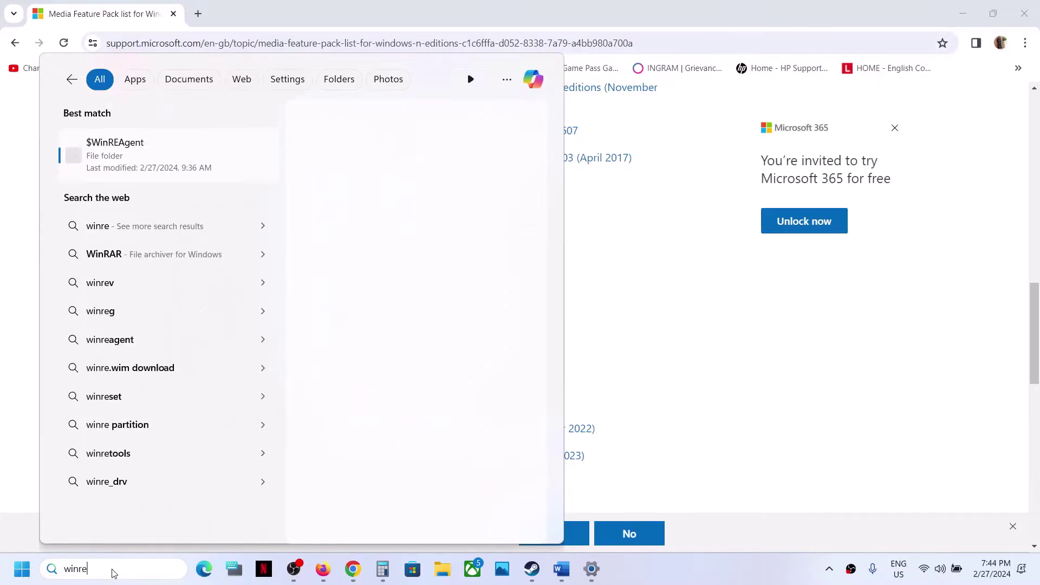
key("ctrl+a")
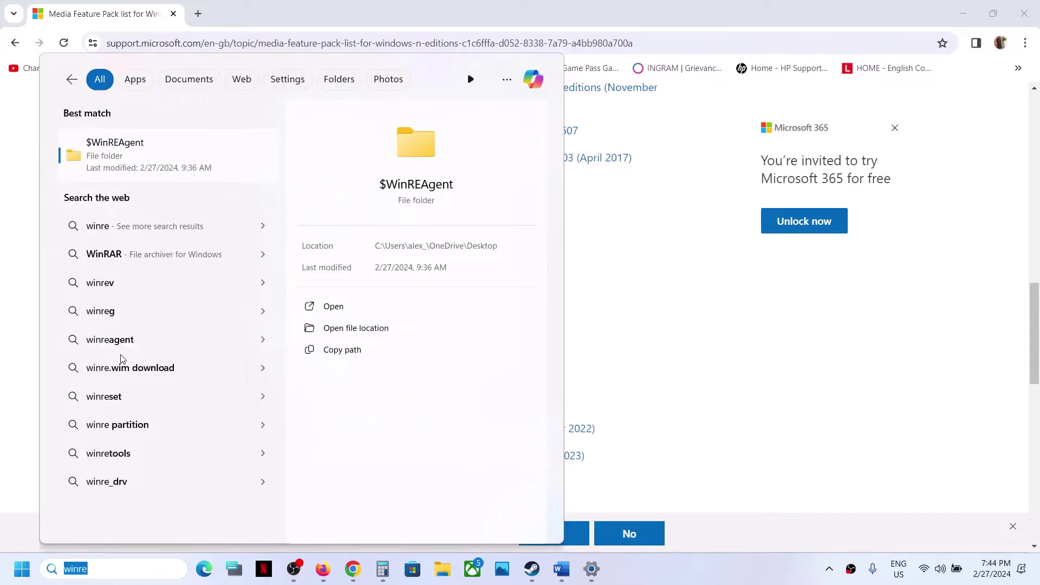
key("BackSpace")
type("w")
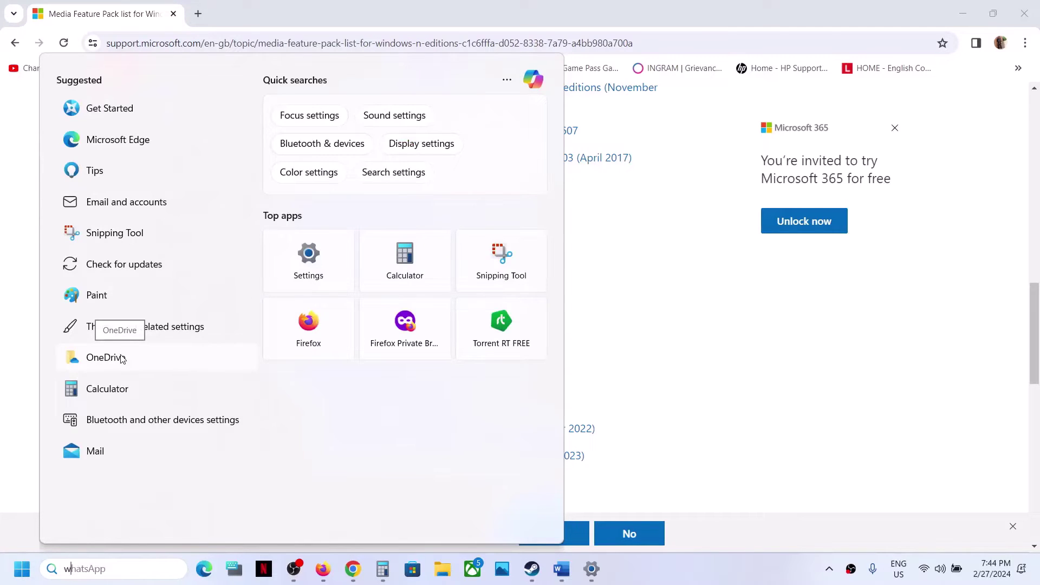
type("inver")
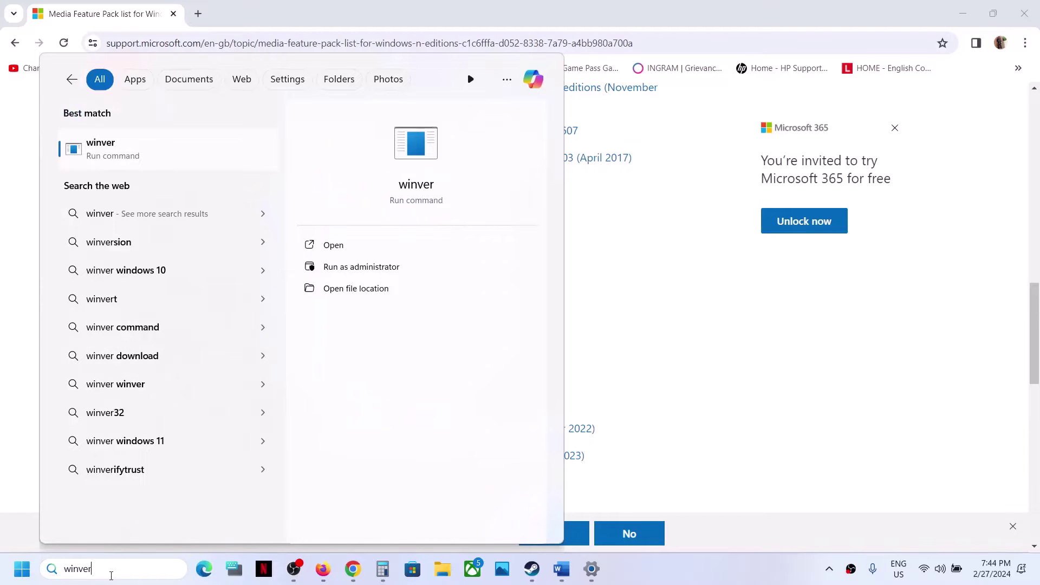
left_click_drag(111, 575, 30, 574)
left_click(108, 157)
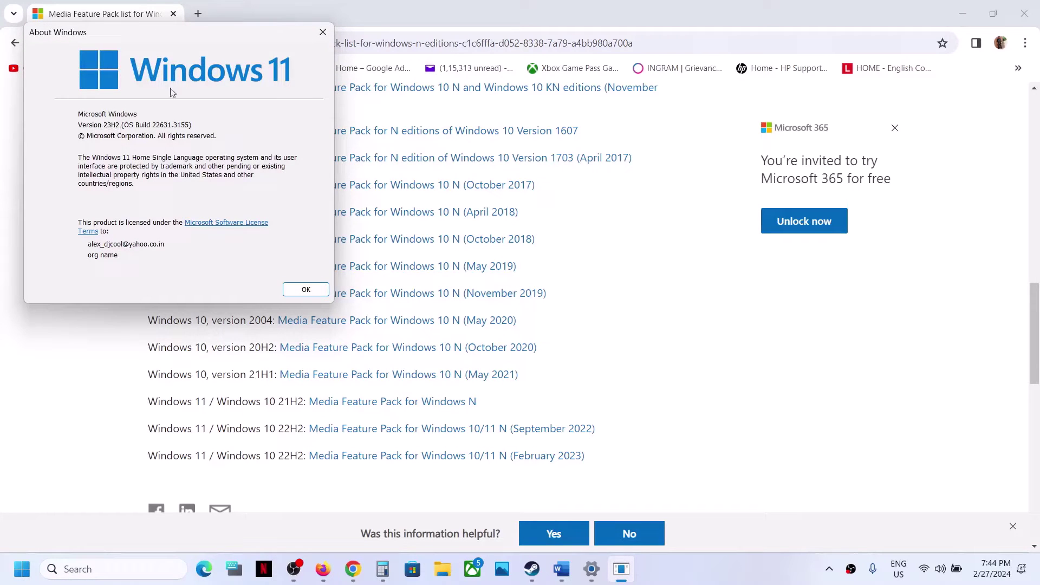
left_click(322, 33)
left_click(322, 43)
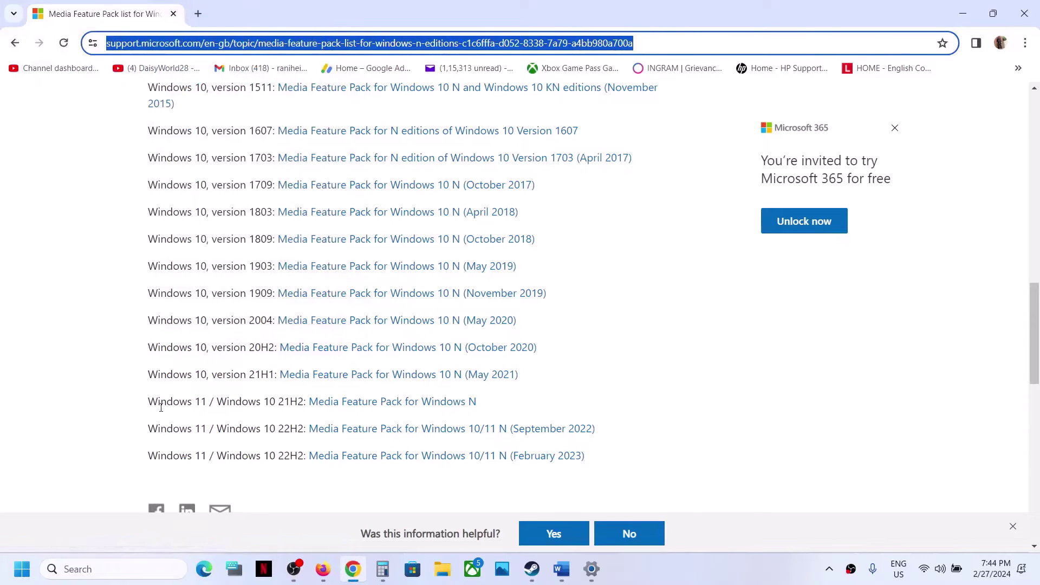
Highlight the Windows 11 versions 21H2 and 22H2, ending on the February 2023 entry
left_click_drag(151, 404, 217, 400)
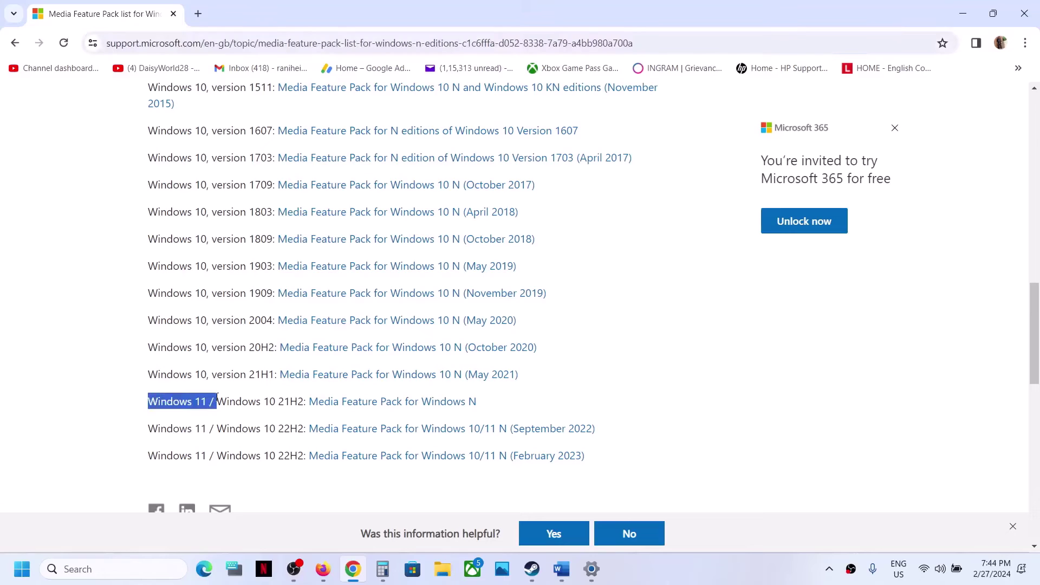
double_click(287, 402)
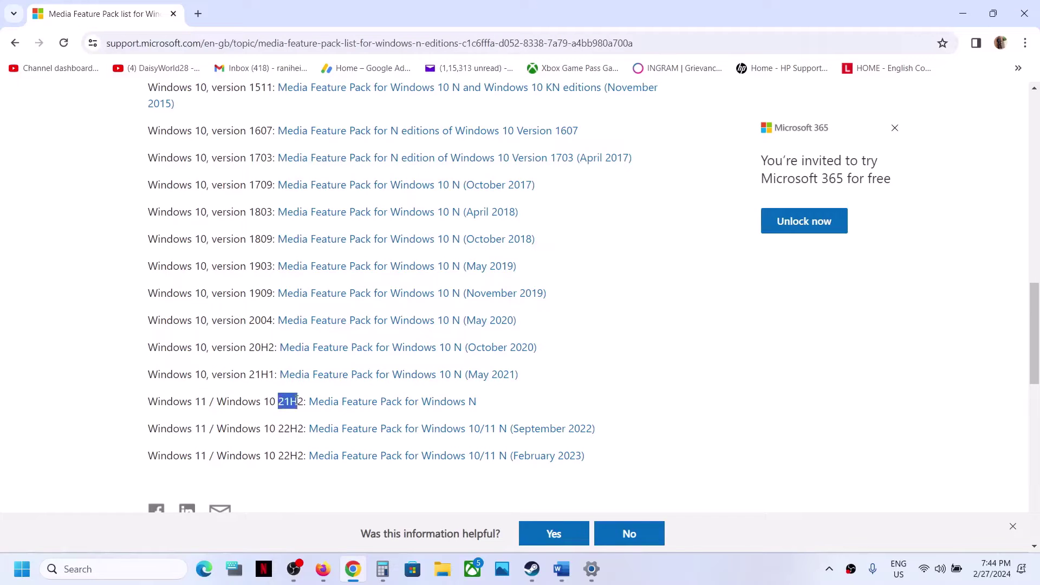
left_click(275, 431)
left_click_drag(275, 431, 290, 430)
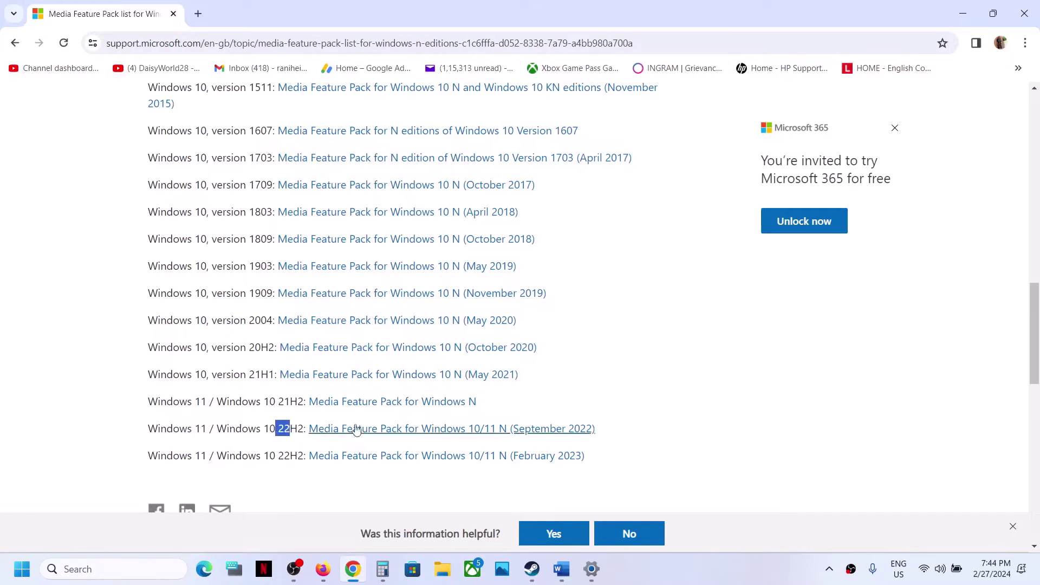
double_click(282, 457)
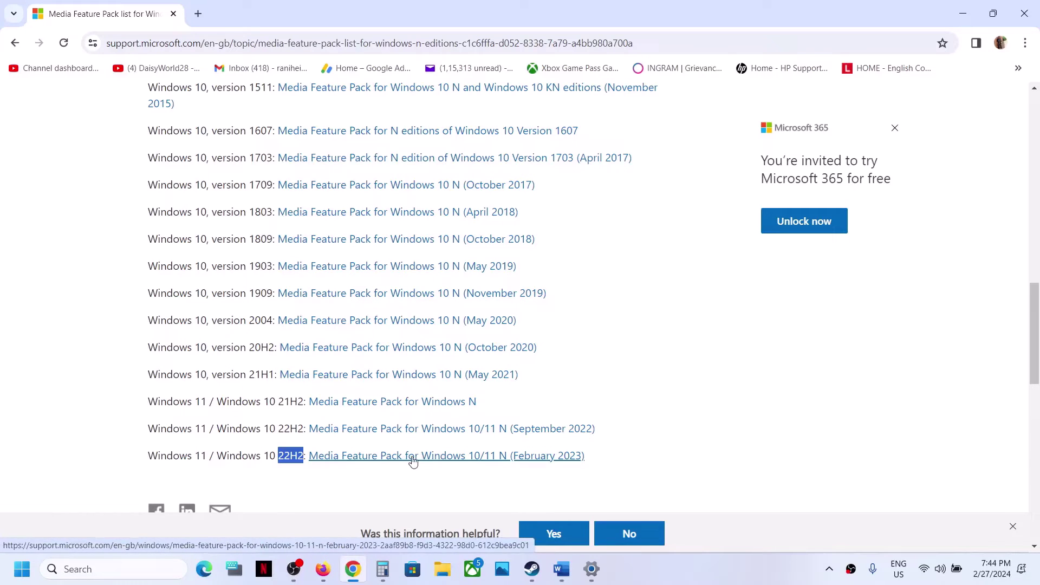
scroll(441, 332, "up", 1)
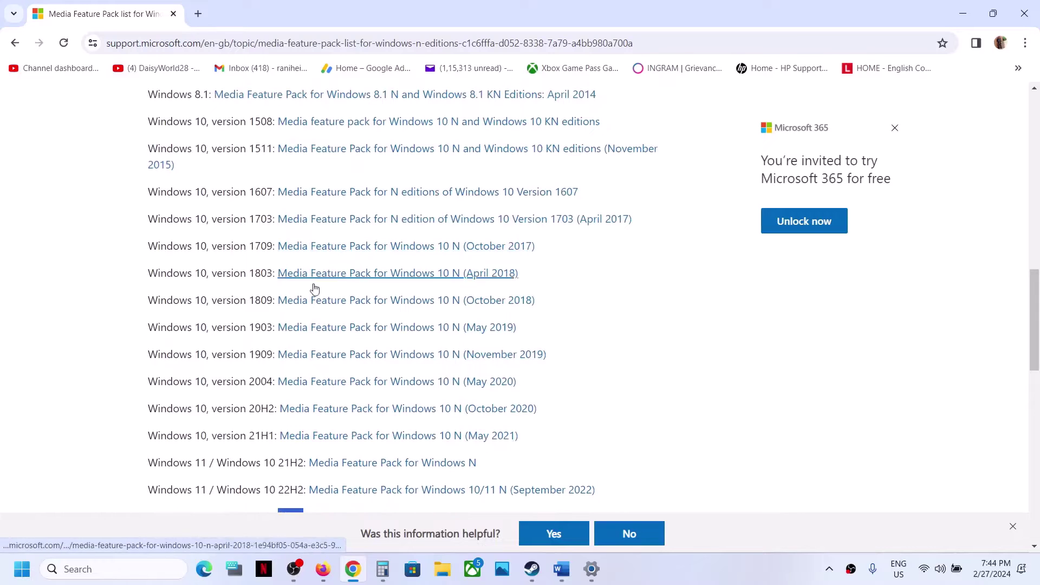
scroll(295, 387, "down", 1)
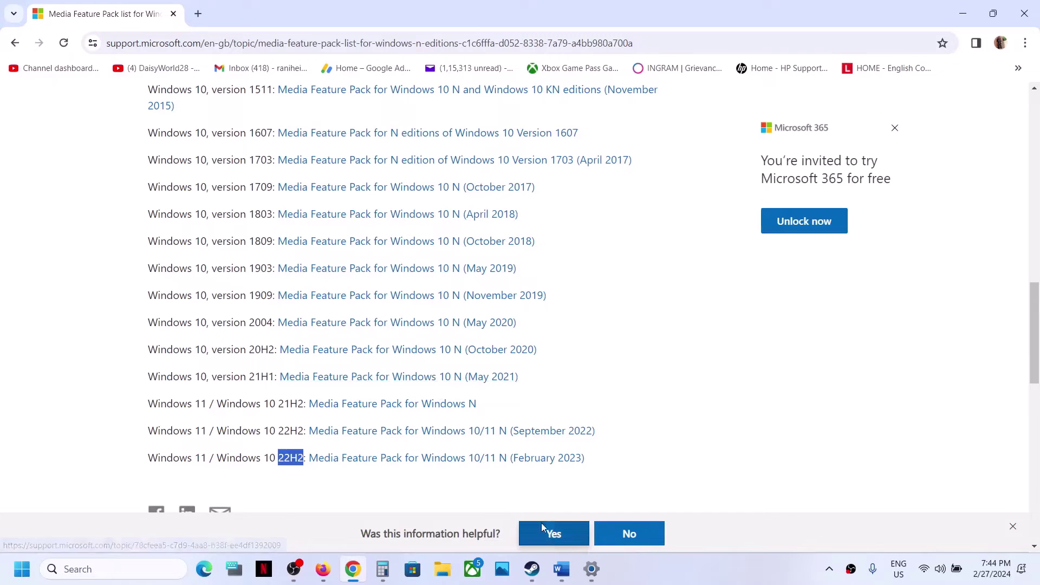
Scroll the Word checklist to Step 5 and highlight its heading and the warning about losing game progress
left_click(561, 569)
scroll(295, 362, "down", 3)
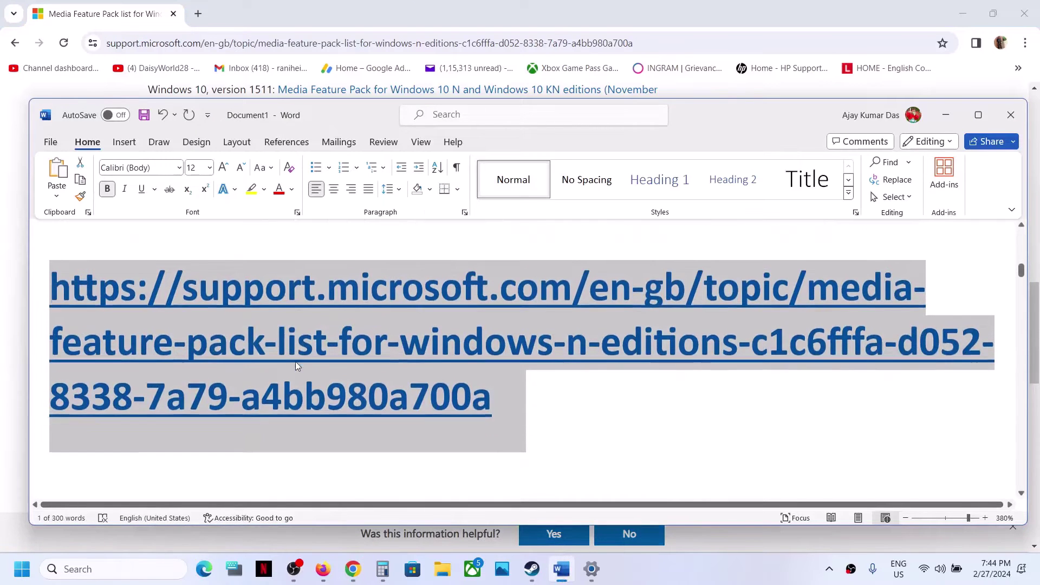
scroll(295, 361, "down", 2)
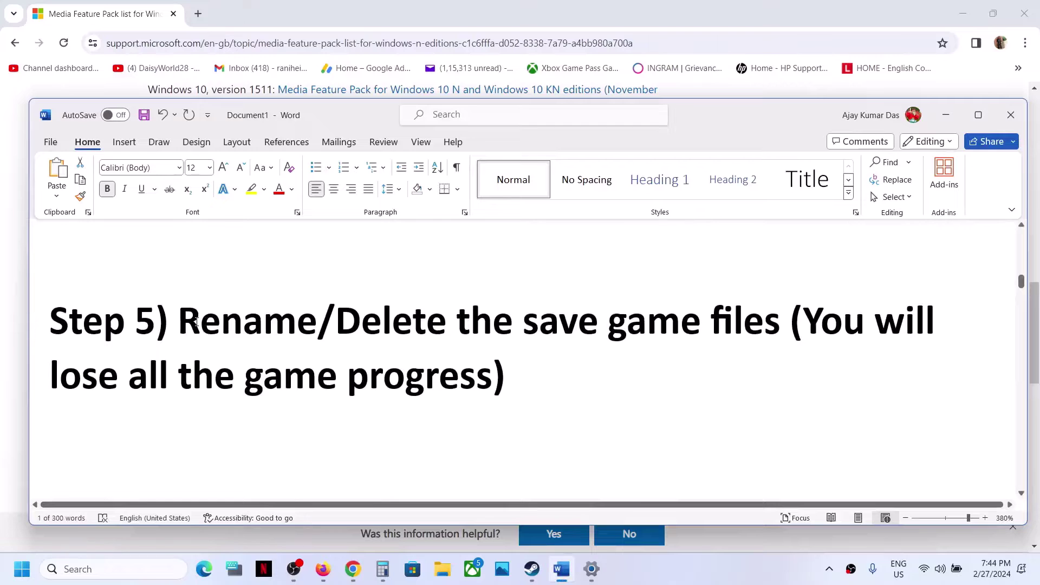
left_click_drag(195, 321, 659, 353)
left_click(658, 353)
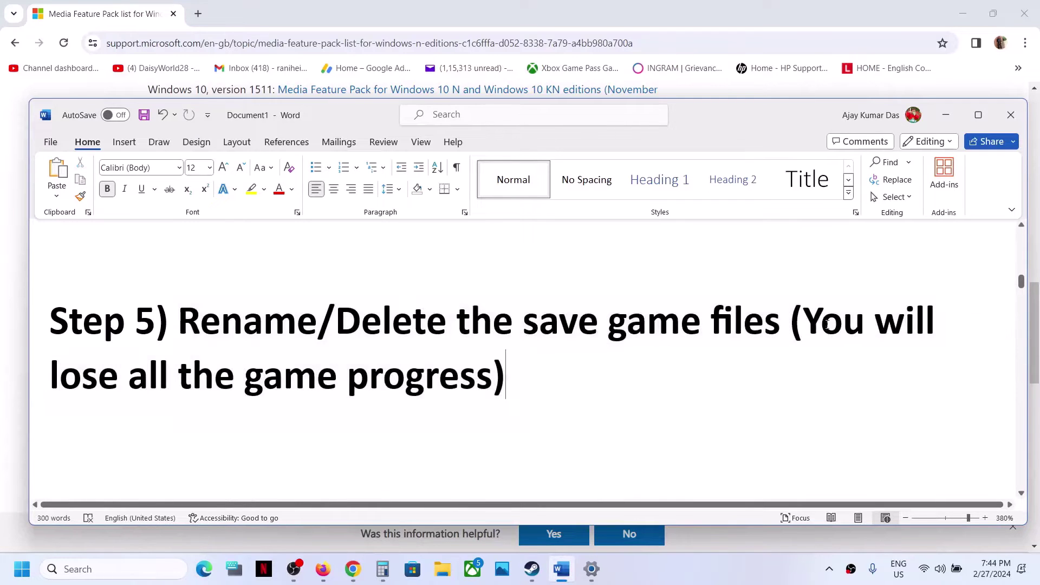
left_click_drag(802, 323, 503, 363)
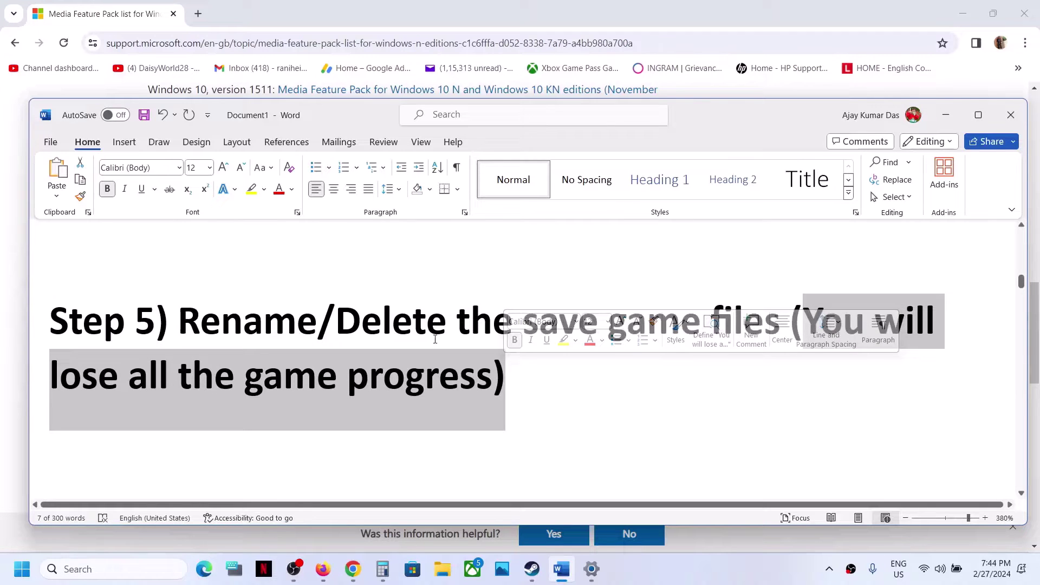
left_click(540, 577)
In File Explorer, go to C: > Users > your profile and check the hidden-items view option for AppData
left_click(442, 569)
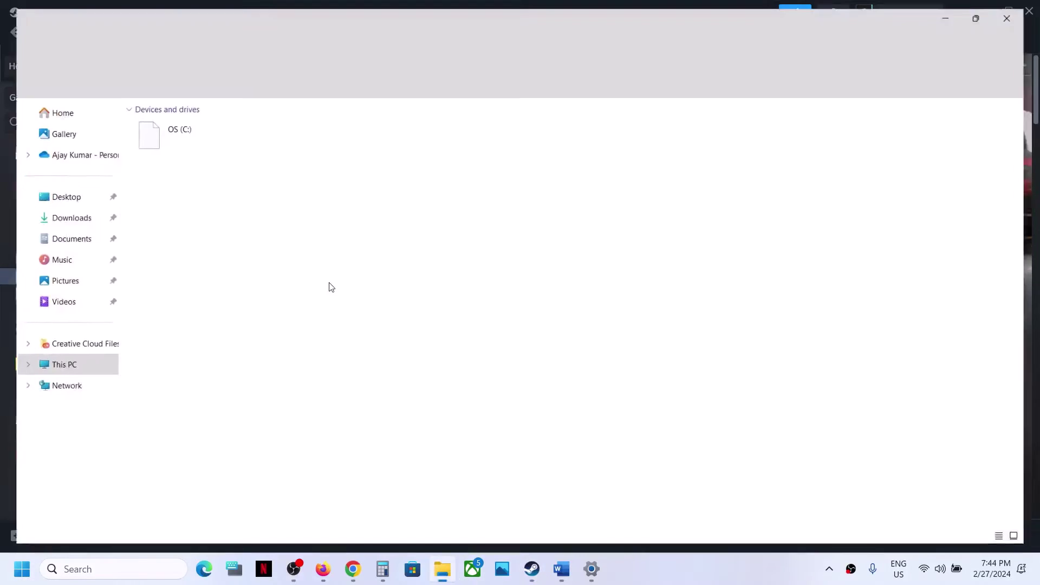
double_click(177, 123)
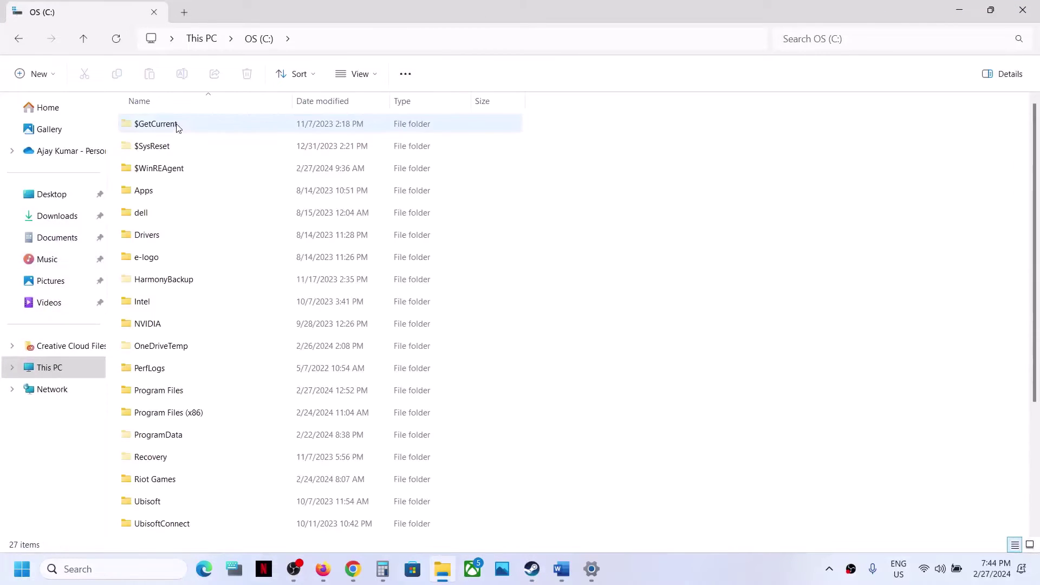
scroll(157, 325, "down", 2)
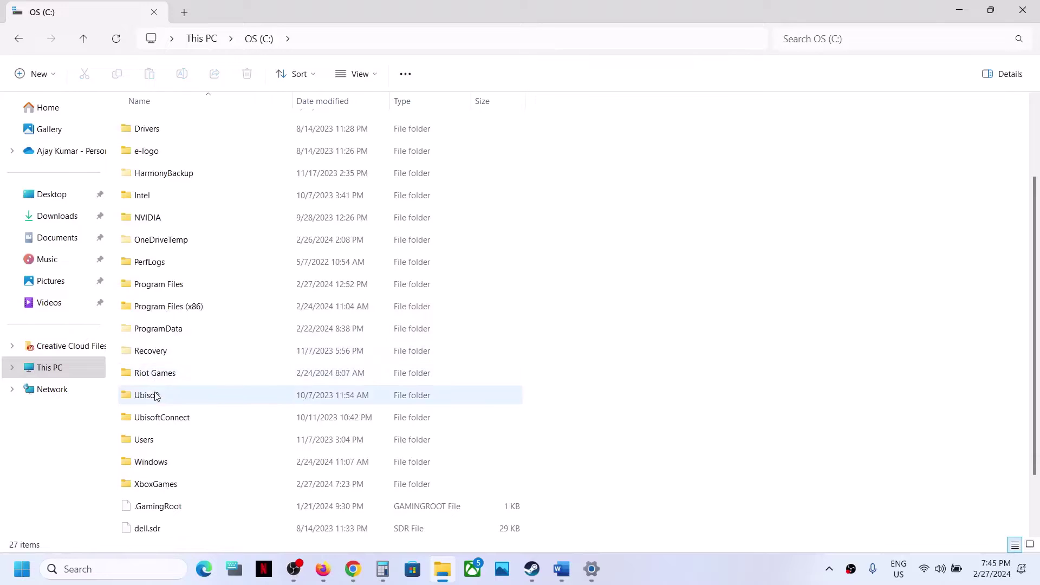
left_click(155, 398)
double_click(167, 440)
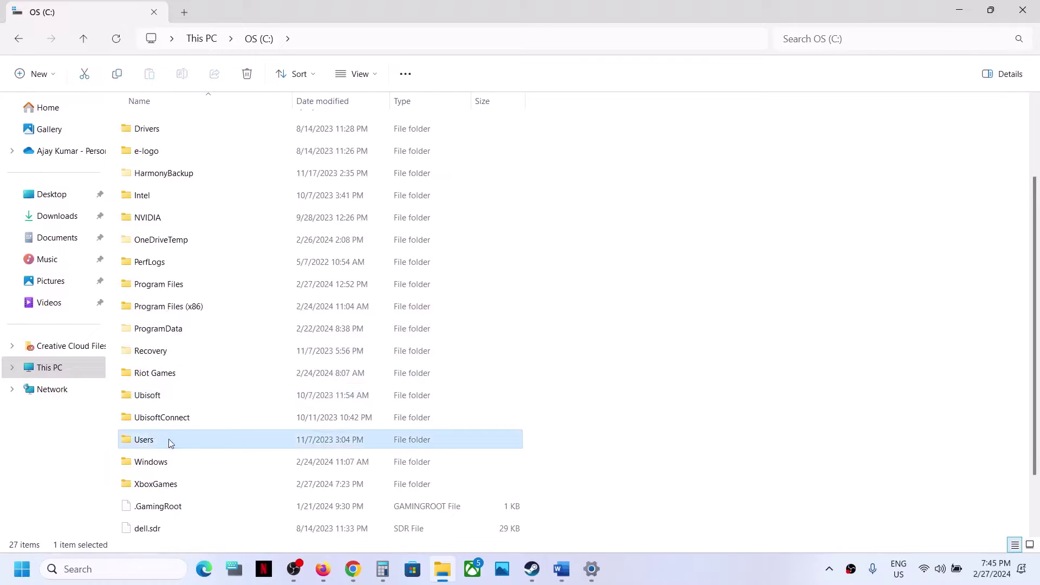
double_click(169, 130)
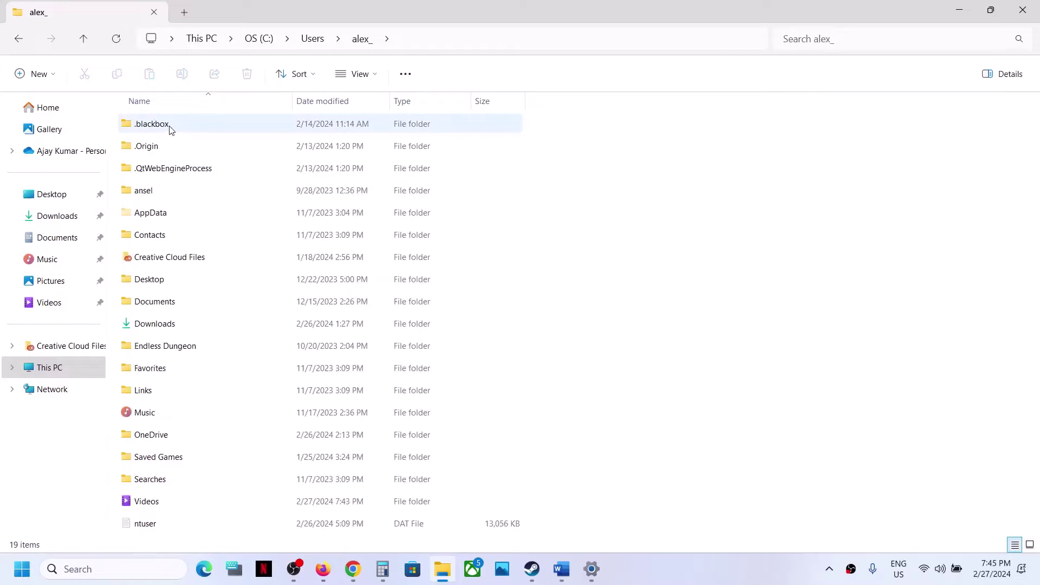
left_click(165, 218)
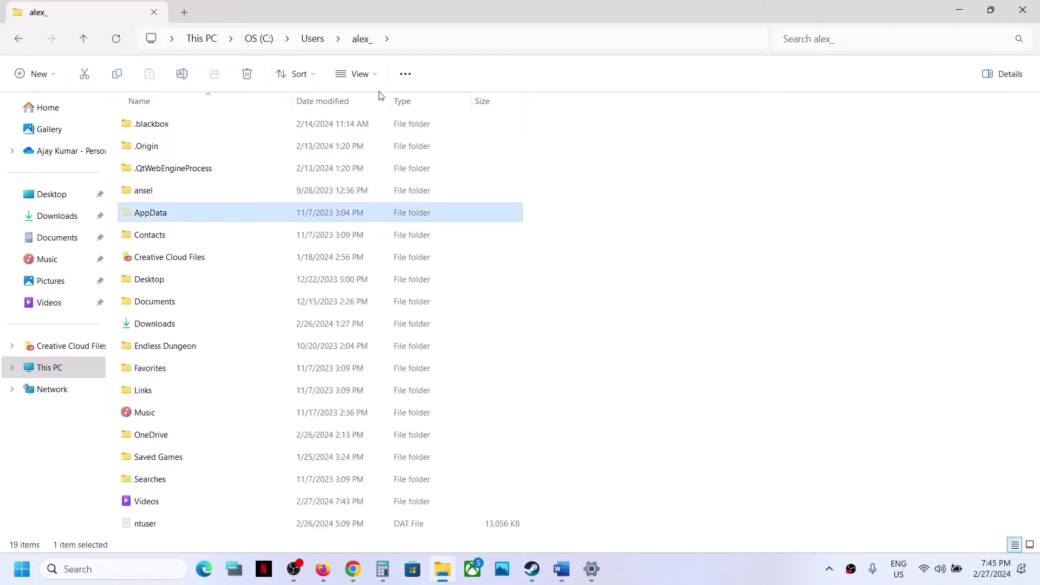
left_click(374, 77)
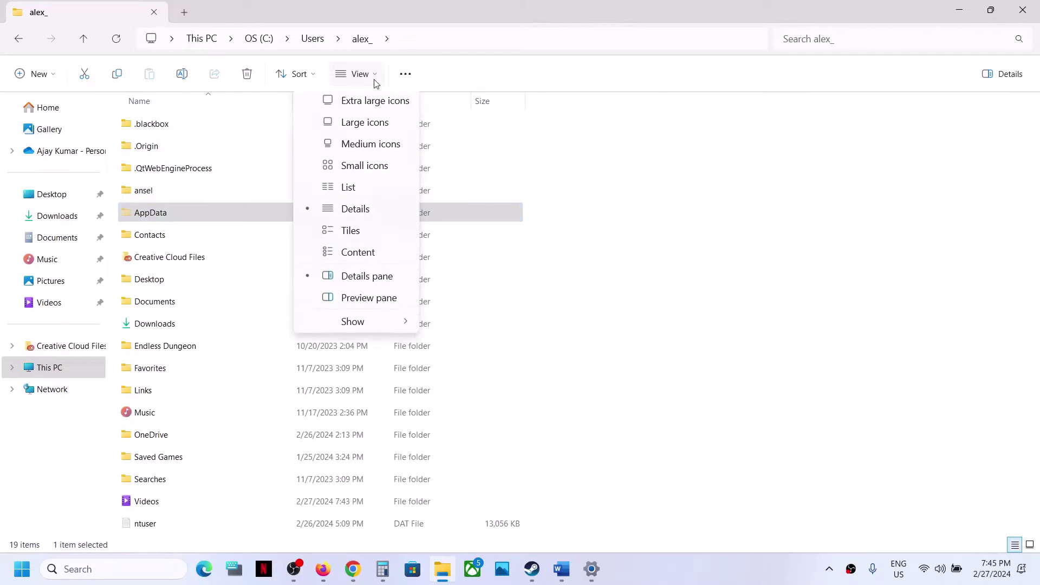
left_click(371, 328)
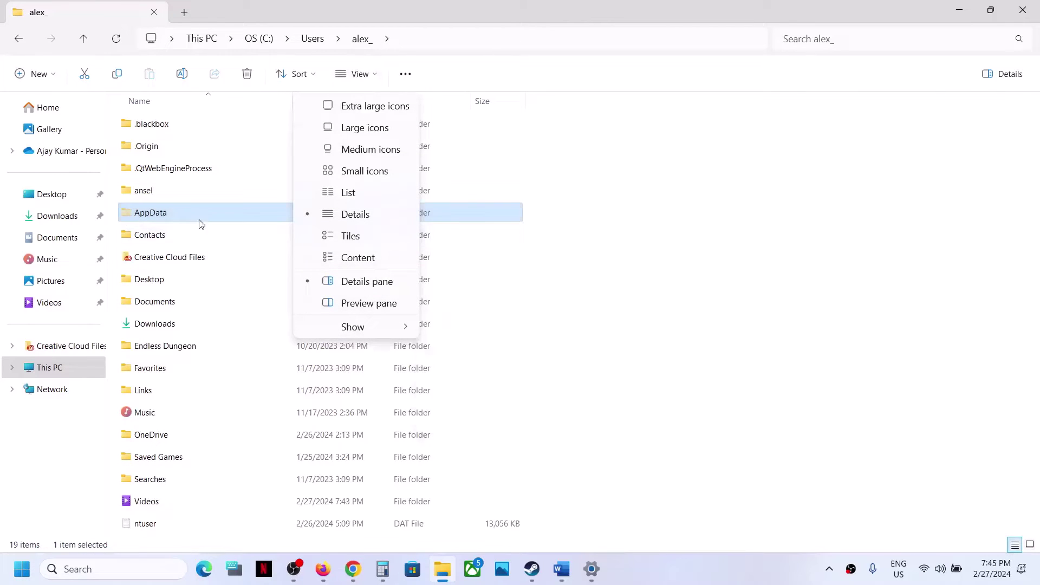
left_click(184, 215)
Open AppData\LocalLow\PLANET JEM SOFTWARE\NIGHT-RUNNERS PROLOGUE and select output_log, SaveFile.es3 and SaveFile.es3.bac
double_click(184, 215)
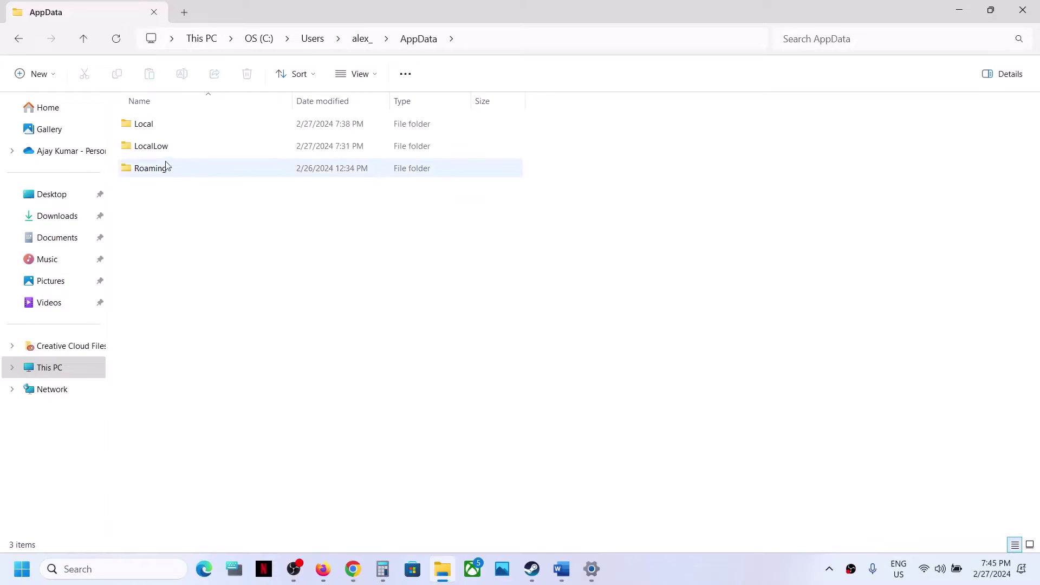
double_click(157, 145)
scroll(211, 302, "down", 15)
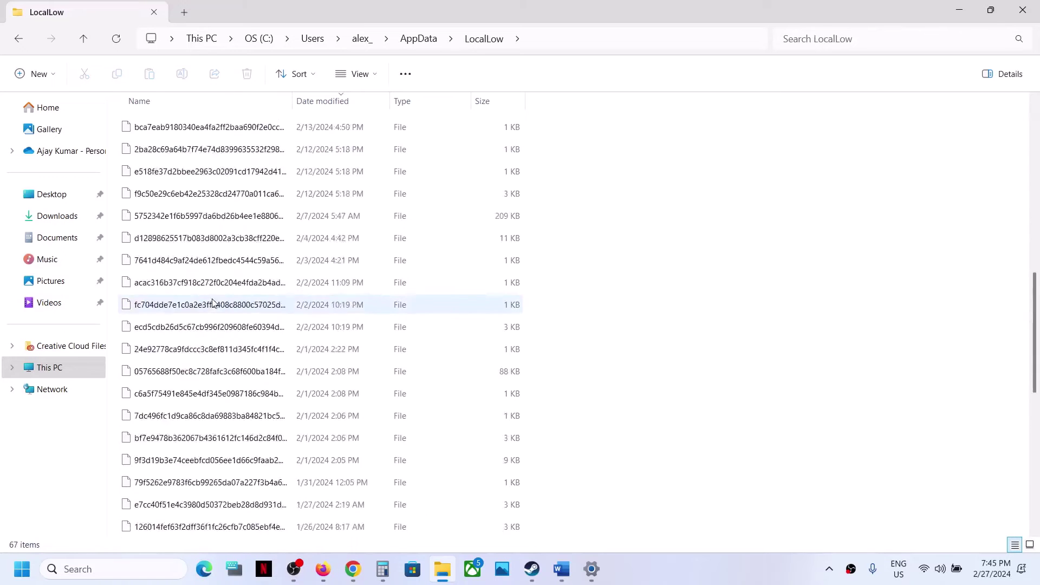
scroll(211, 302, "up", 3)
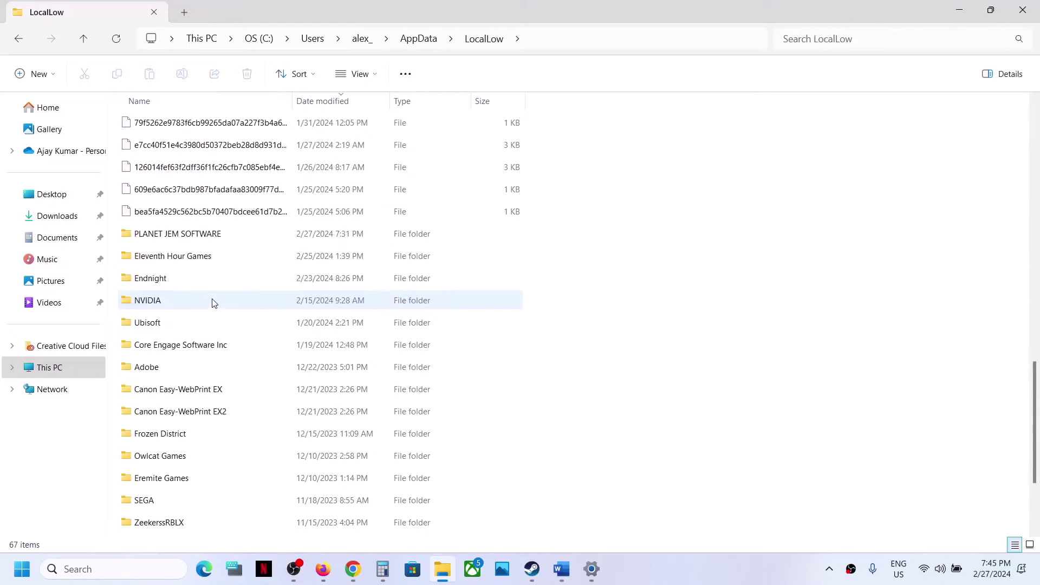
left_click(169, 237)
double_click(206, 234)
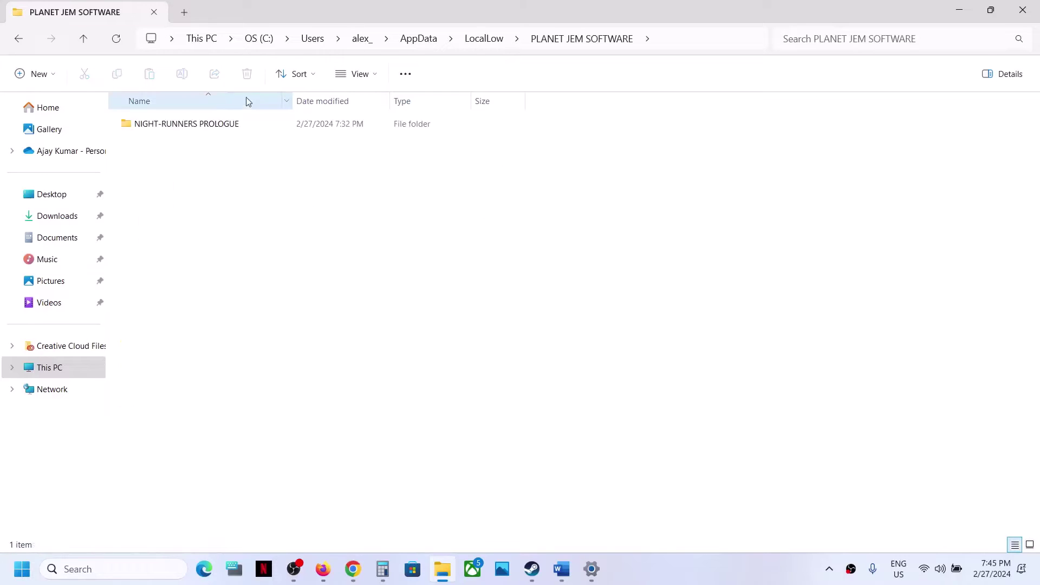
left_click(197, 129)
double_click(196, 128)
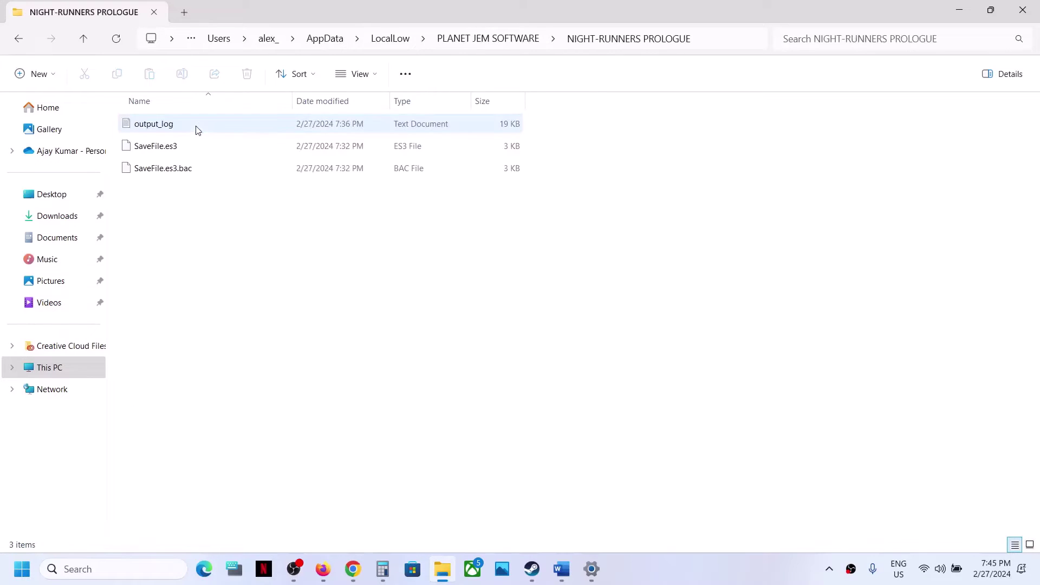
key("ctrl+a")
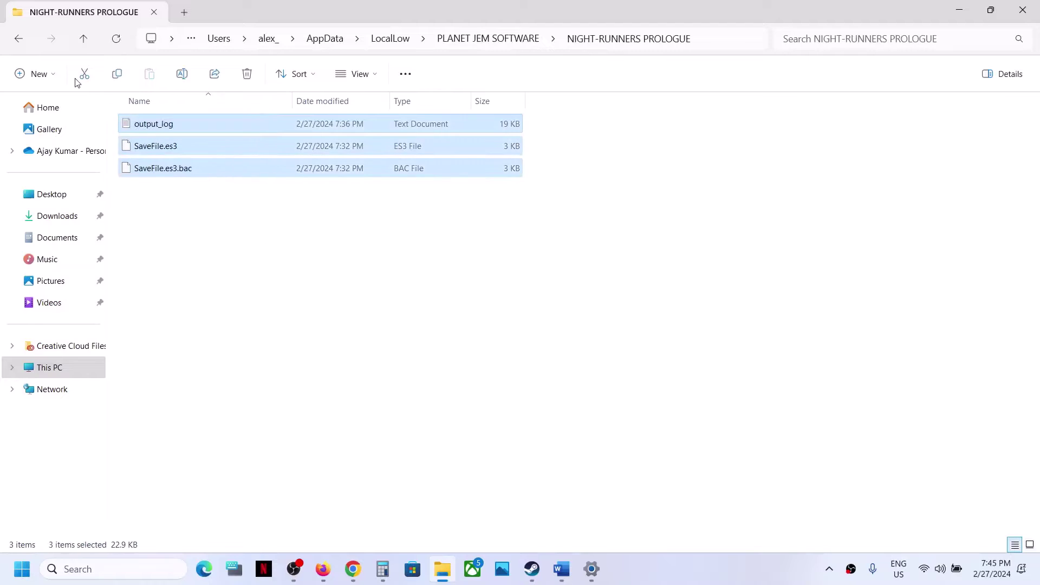
Back in LocalLow, rename the PLANET JEM SOFTWARE folder to PLANET JEM SOFTWARE.old
left_click(82, 45)
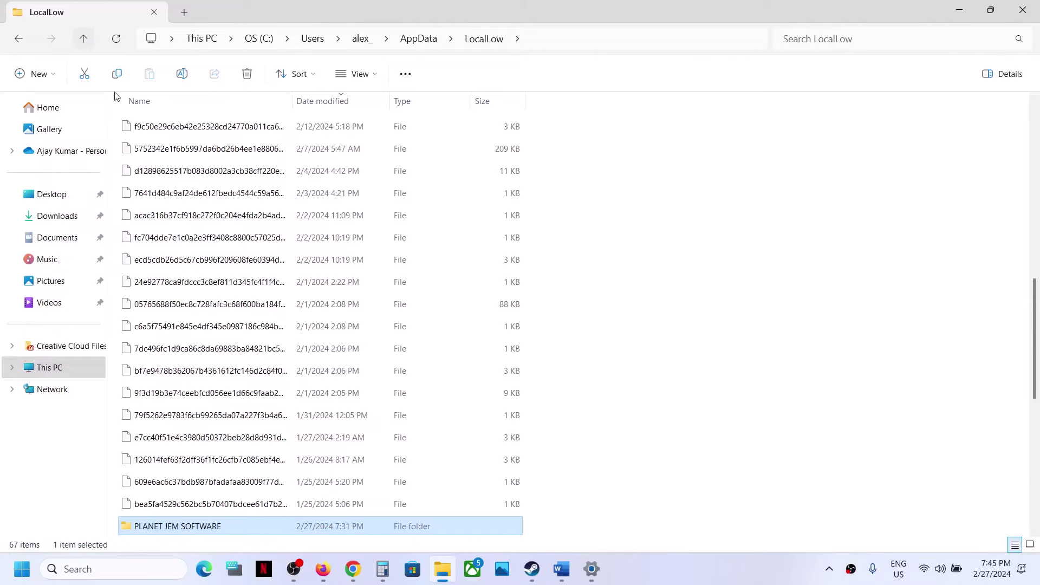
scroll(193, 248, "down", 5)
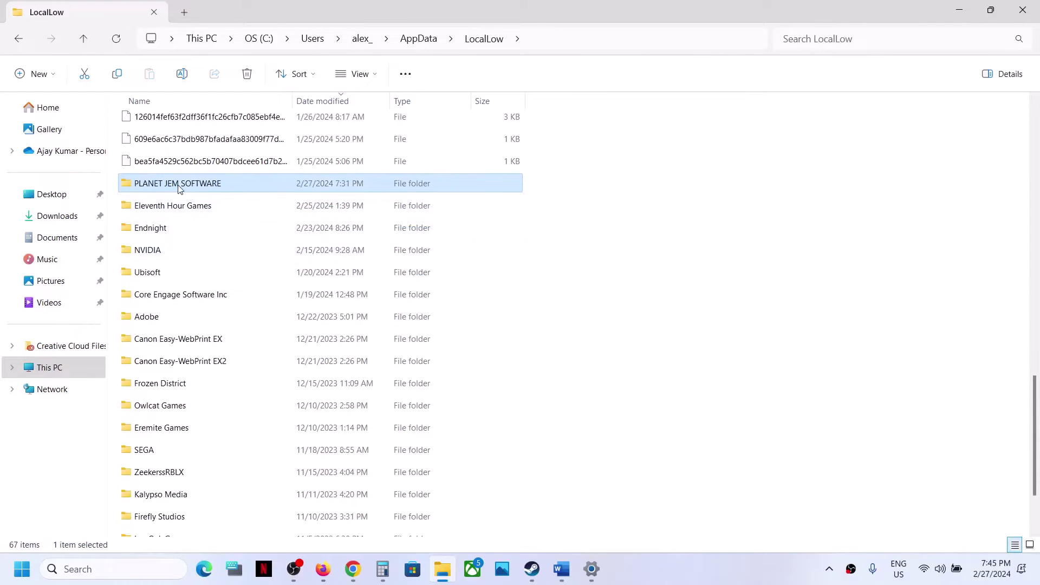
right_click(179, 186)
left_click(248, 202)
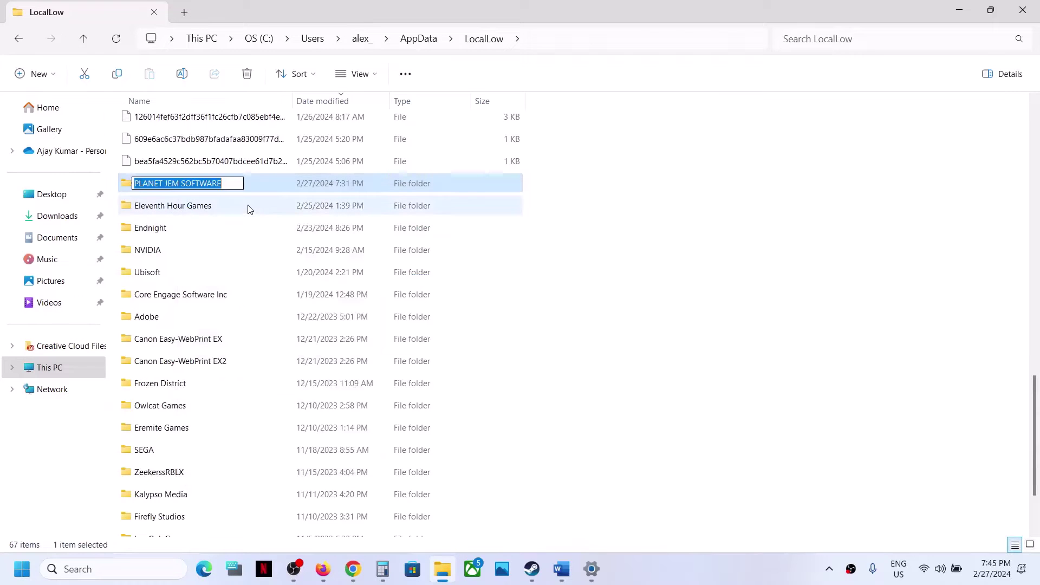
key("End")
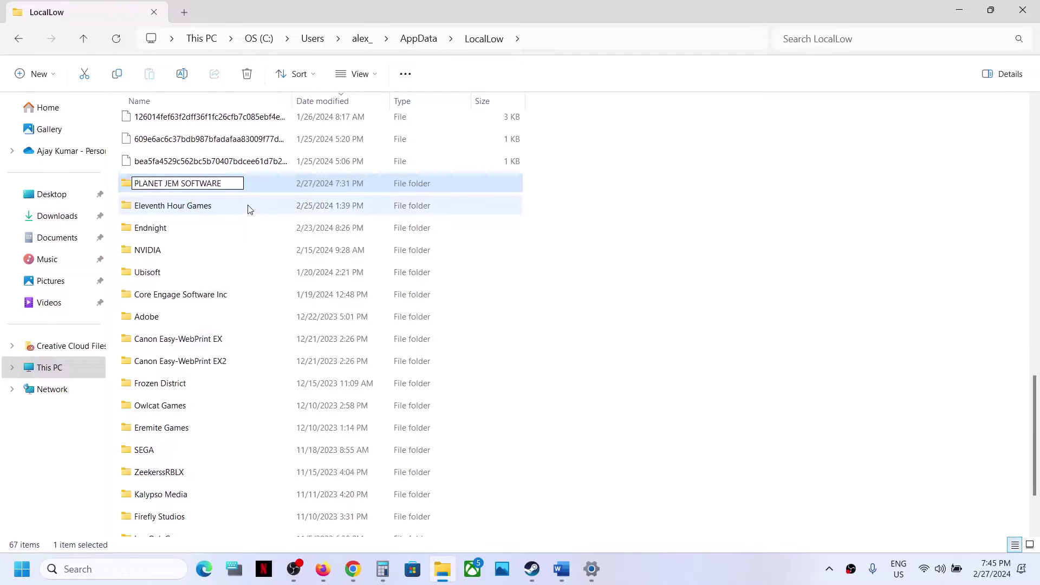
type(".old")
left_click(540, 241)
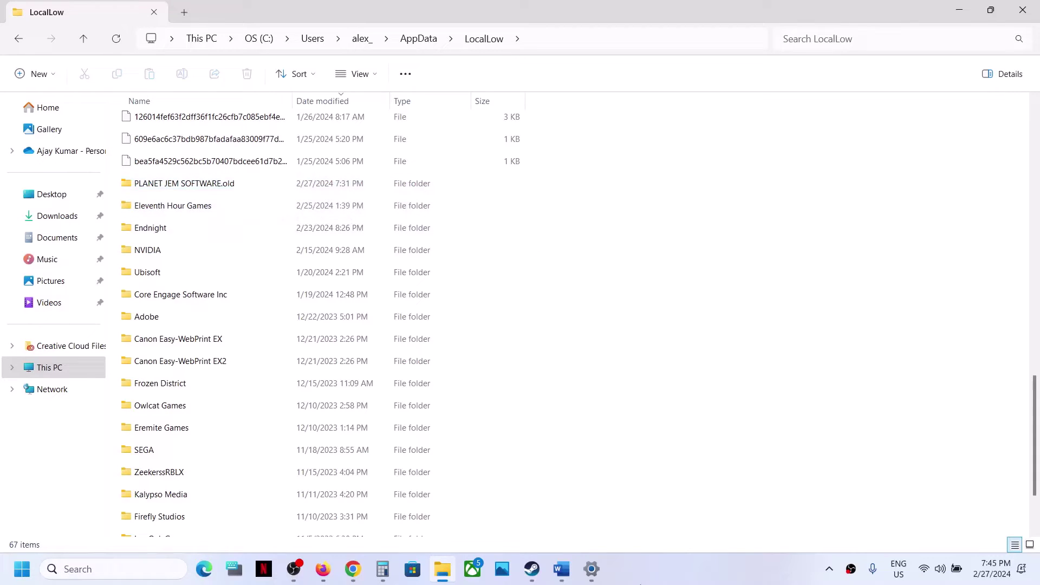
Recheck Step 5's rename/delete instruction in Word, then verify the PLANET JEM SOFTWARE.old folder in LocalLow
left_click(561, 569)
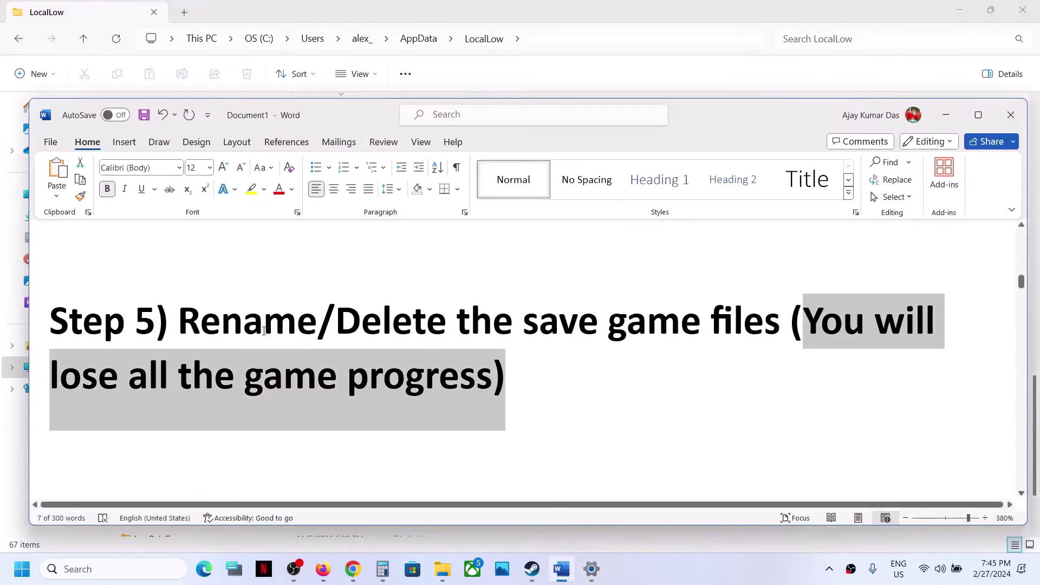
left_click_drag(352, 316, 50, 319)
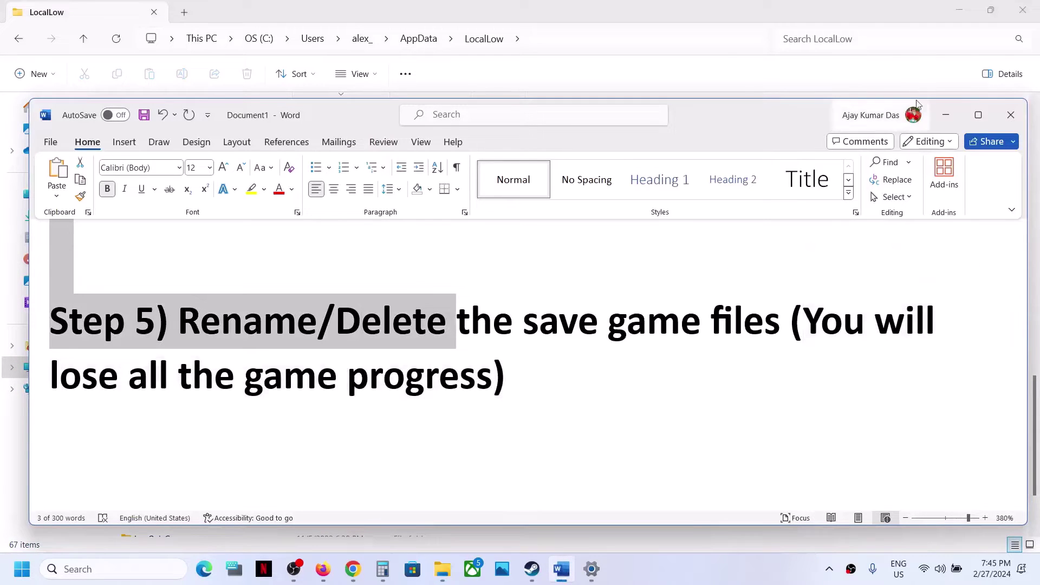
left_click(945, 114)
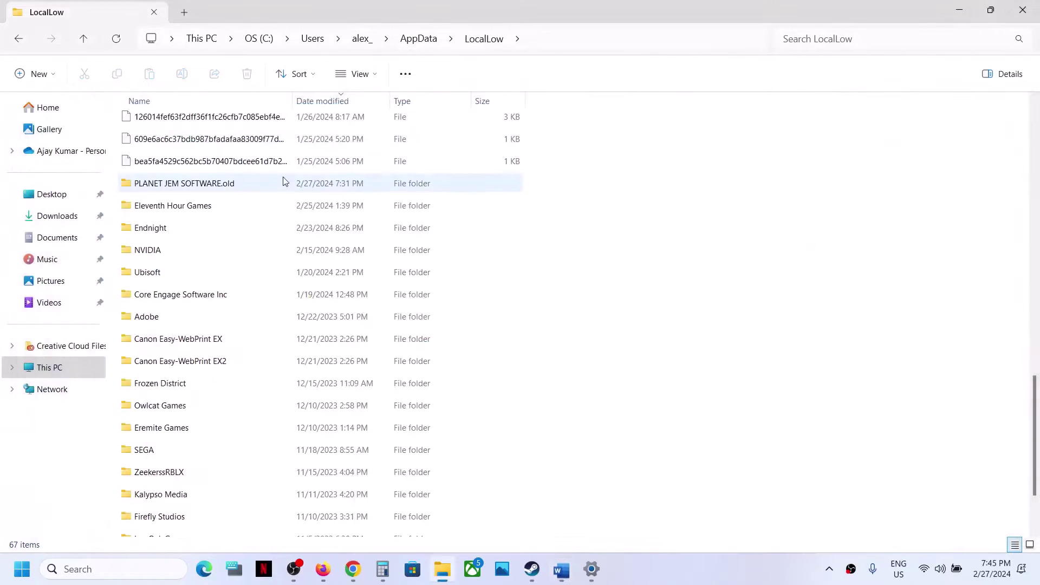
right_click(179, 184)
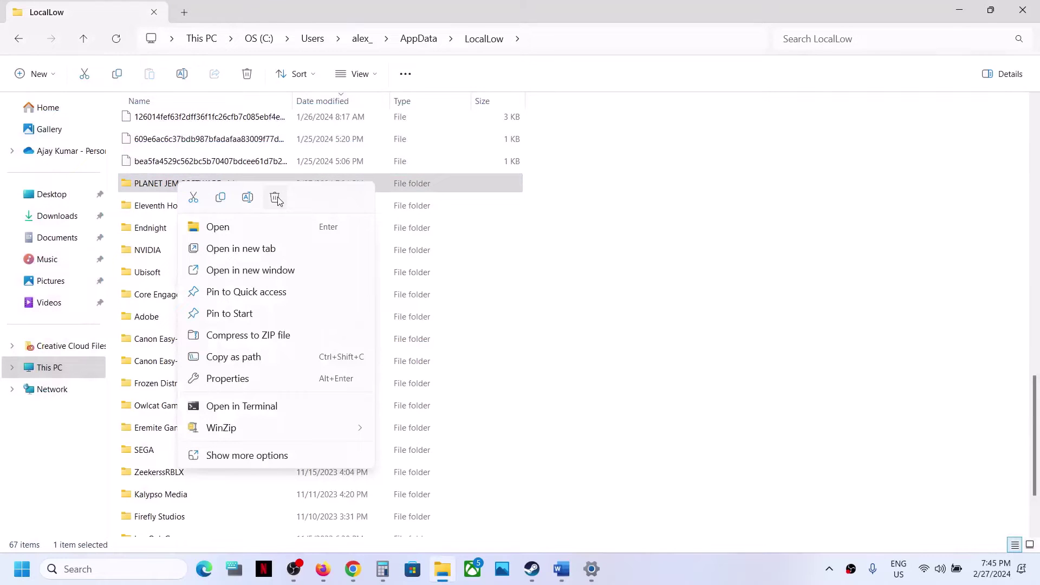
left_click(740, 394)
Read checklist Step 6 for Linux users, highlighting the 'Switch to the latest Proton-GE' tip
left_click(531, 568)
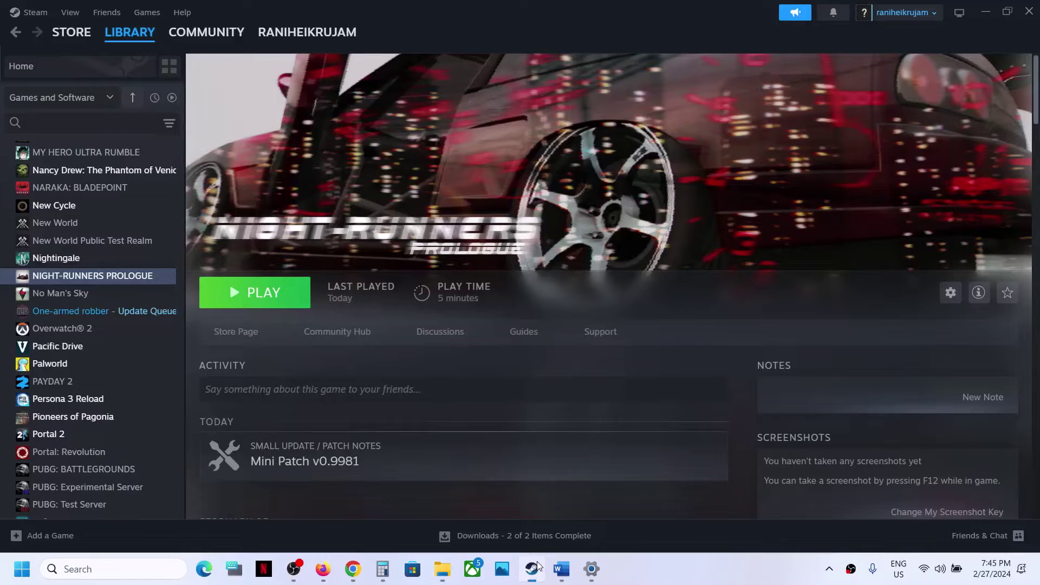
left_click(560, 569)
scroll(422, 378, "down", 5)
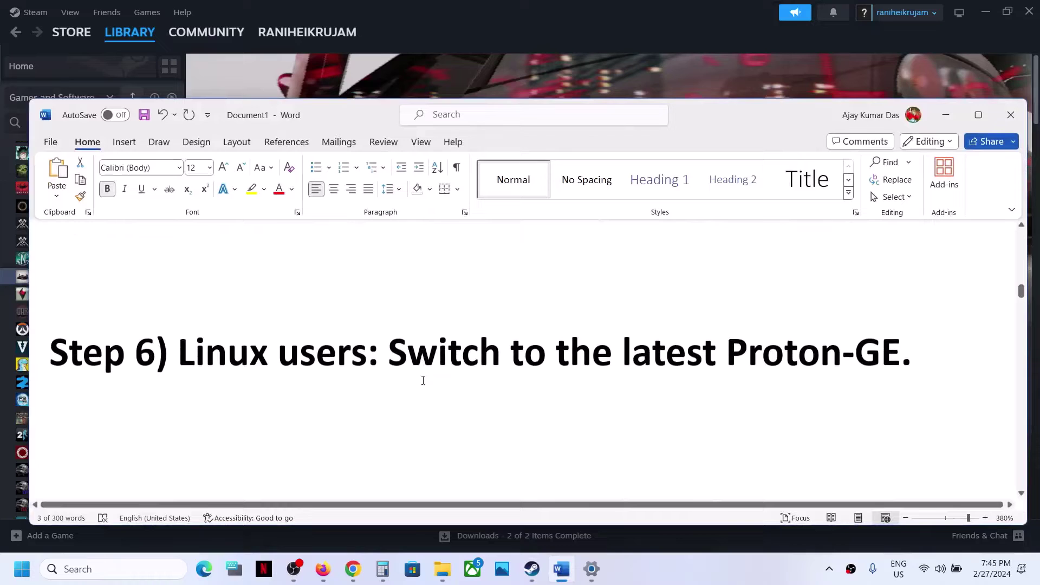
left_click_drag(183, 352, 362, 366)
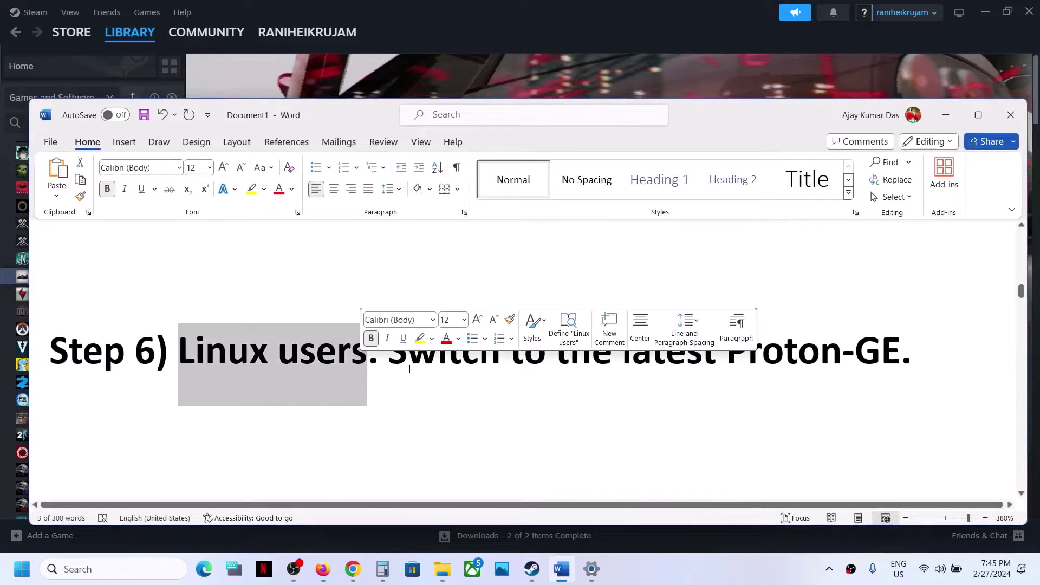
double_click(407, 351)
left_click(393, 352)
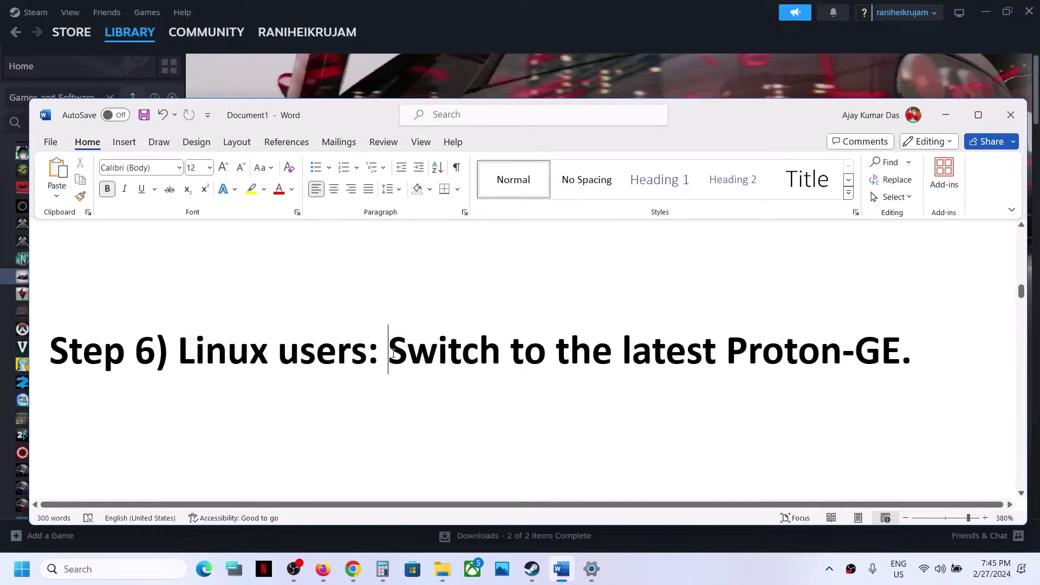
left_click_drag(393, 352, 897, 336)
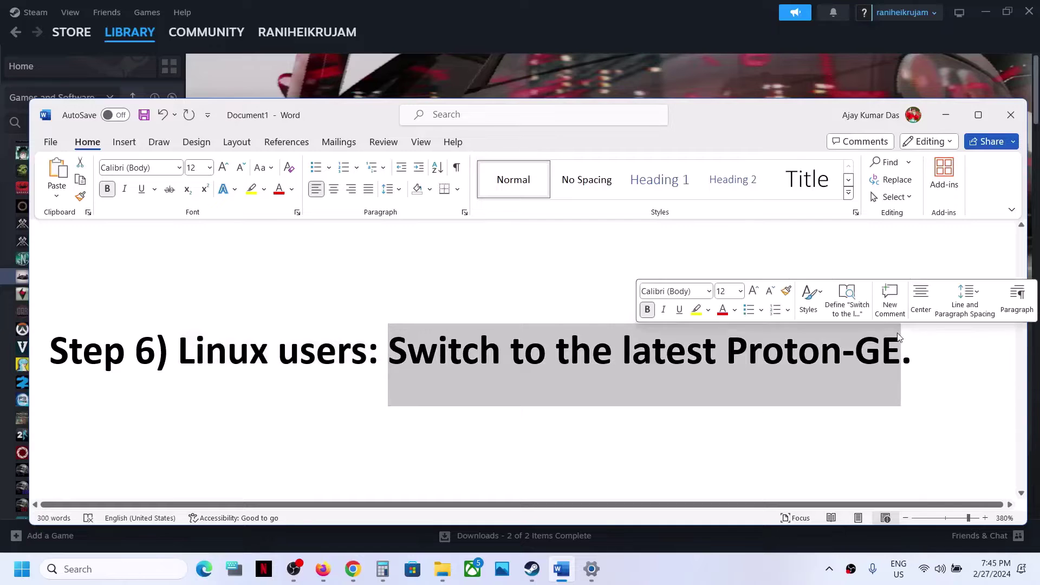
Highlight Step 7's -dx11 and -dx12 launch options, then go back to Steam
scroll(217, 353, "down", 3)
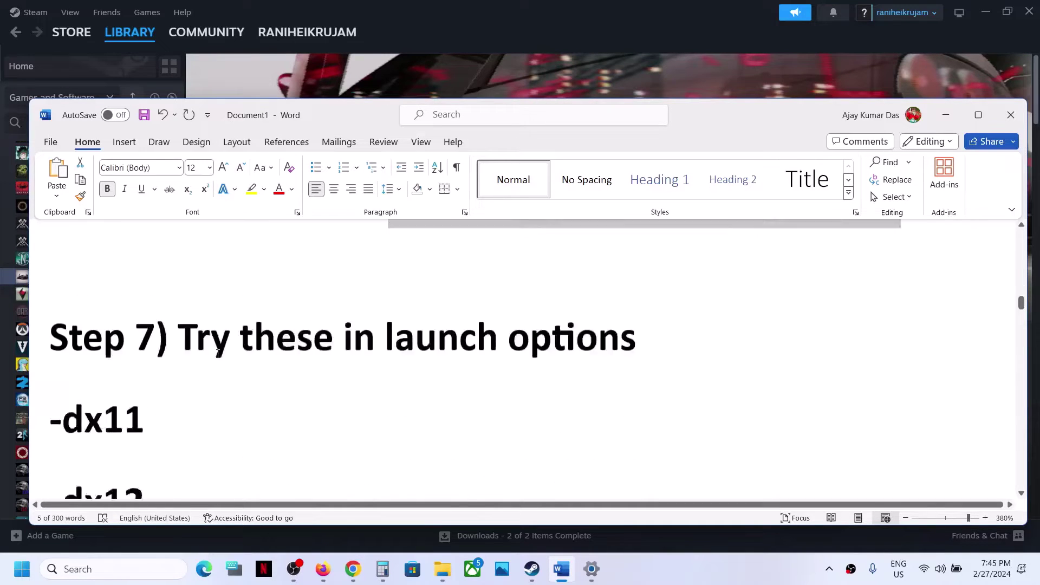
scroll(218, 353, "down", 2)
left_click_drag(188, 279, 304, 432)
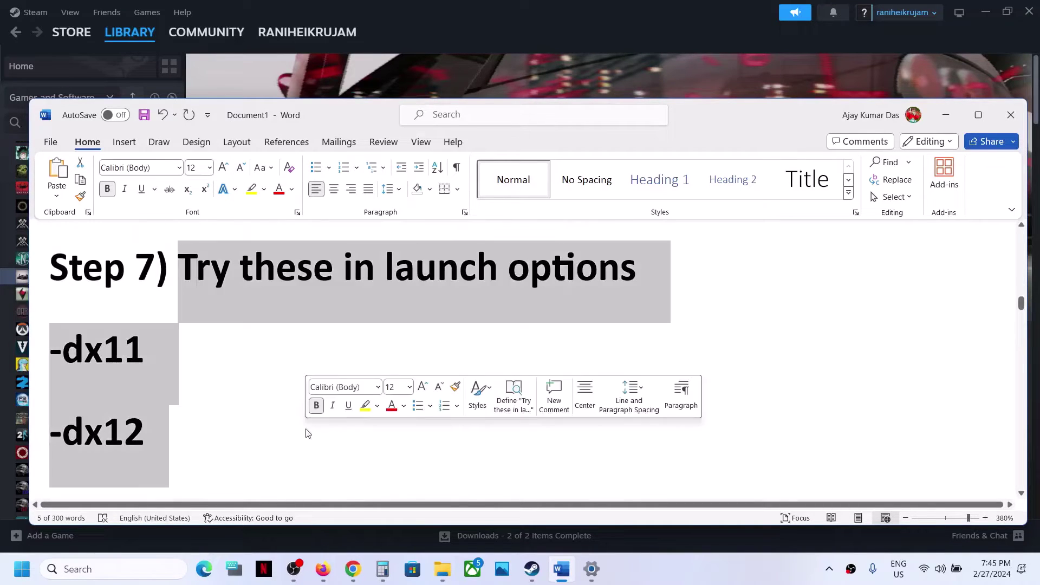
left_click(389, 2)
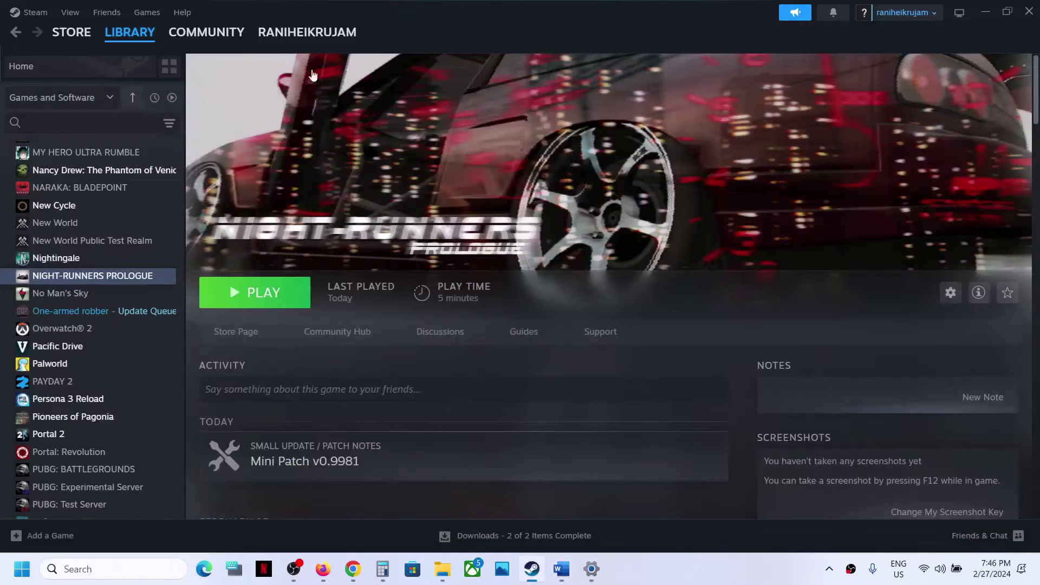
Enter -dx11 as NIGHT-RUNNERS PROLOGUE's launch options in its Properties
right_click(93, 275)
left_click(141, 381)
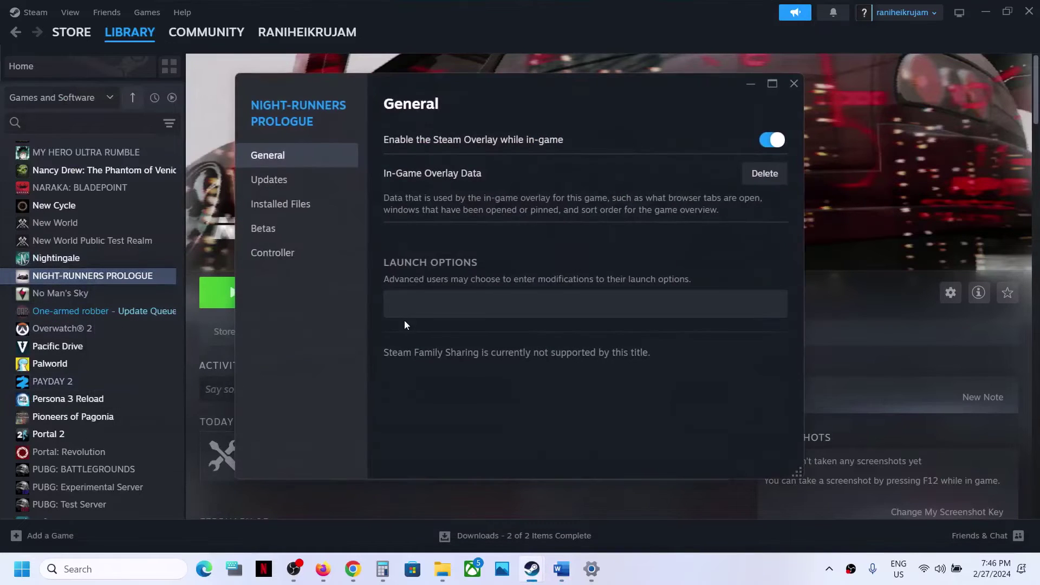
left_click(419, 312)
left_click(791, 92)
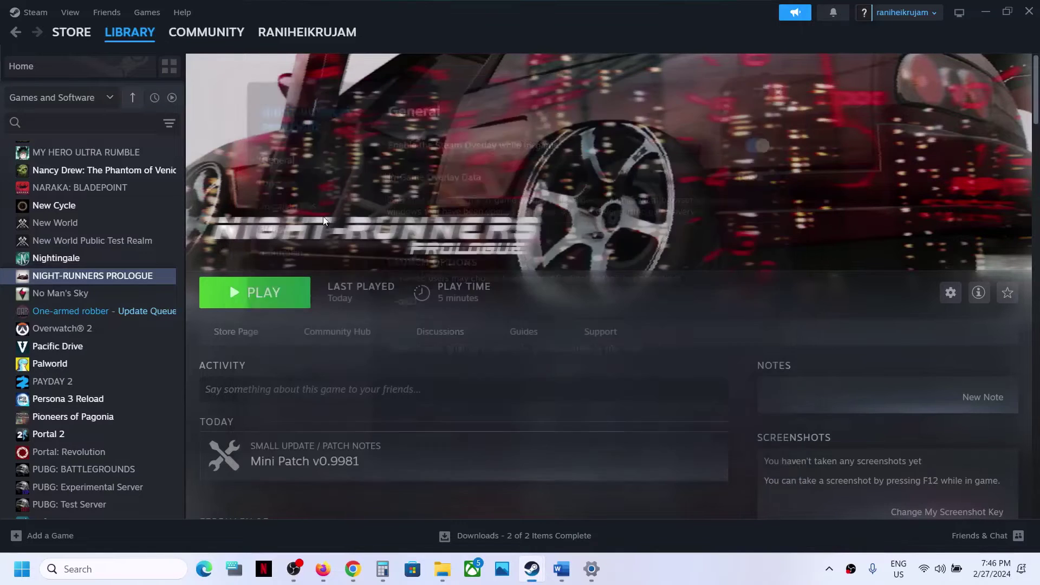
Replace the -dx11 launch option with -dx12
right_click(94, 276)
left_click(165, 384)
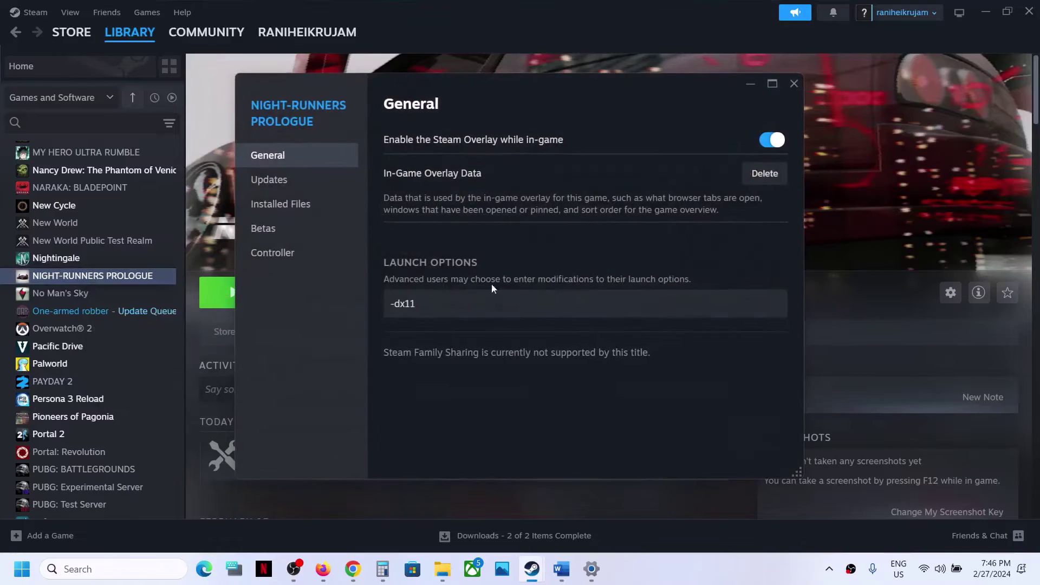
left_click(449, 307)
key("ctrl+a")
type("-")
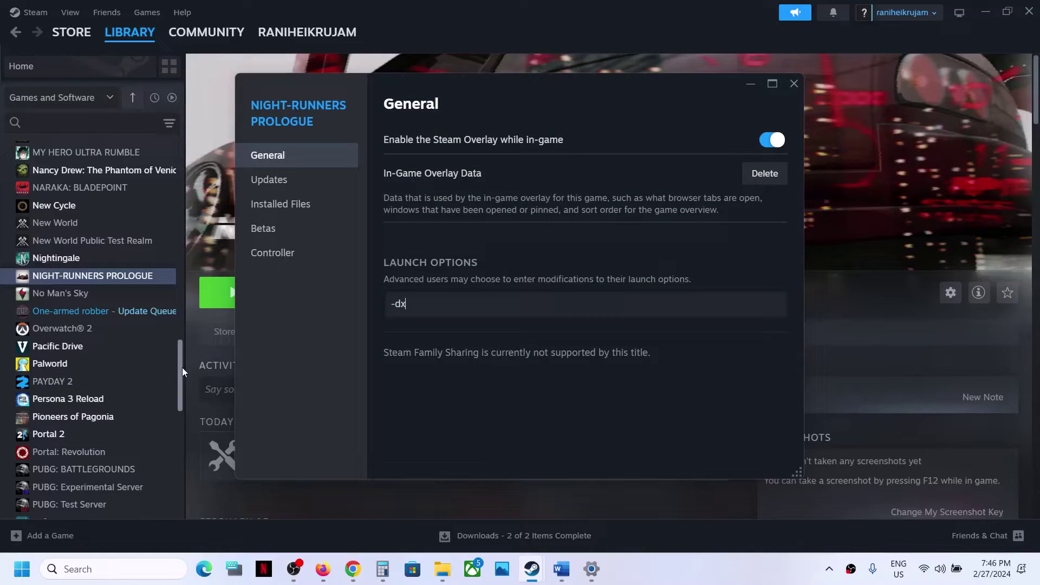
type("dx12")
left_click(790, 92)
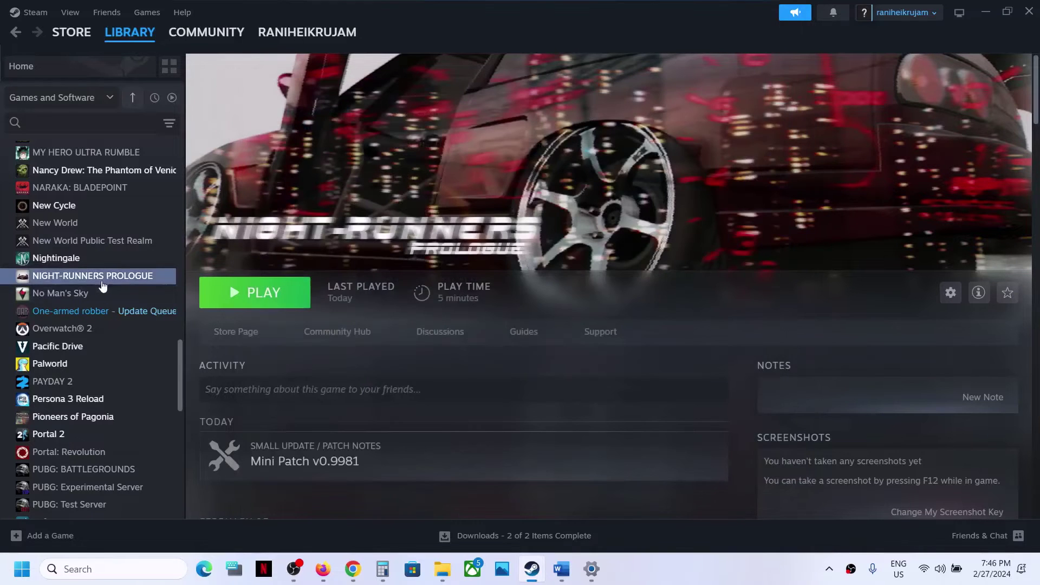
Delete the -dx12 launch option, leaving the launch options empty
right_click(103, 280)
left_click(142, 383)
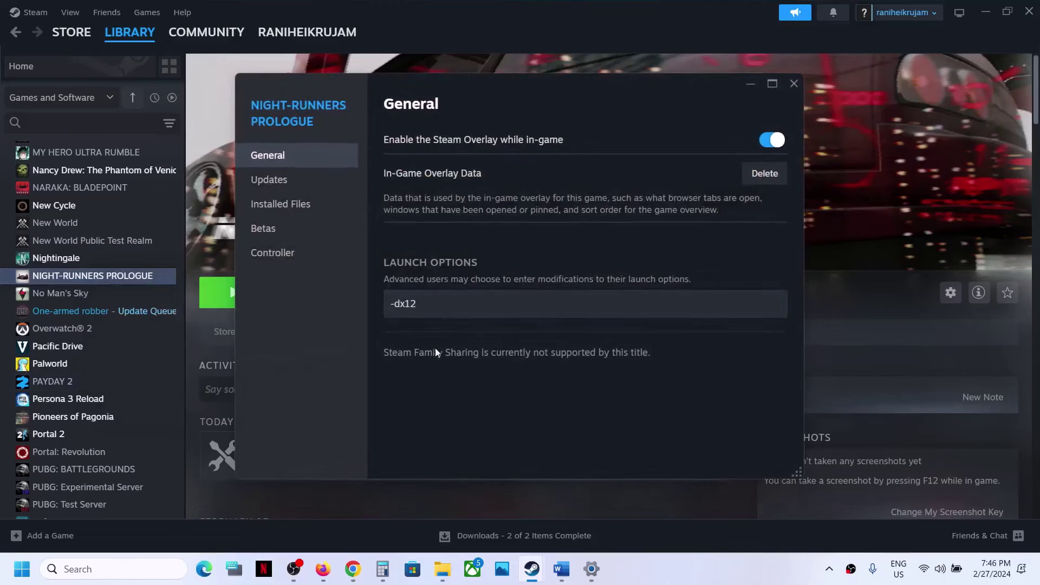
key("ctrl+a")
key("BackSpace")
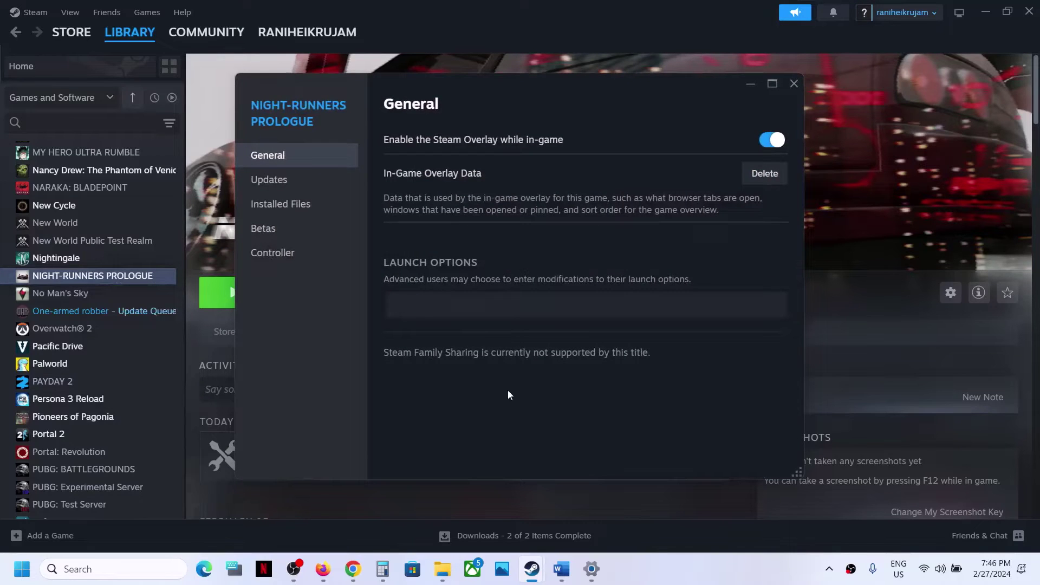
left_click(794, 83)
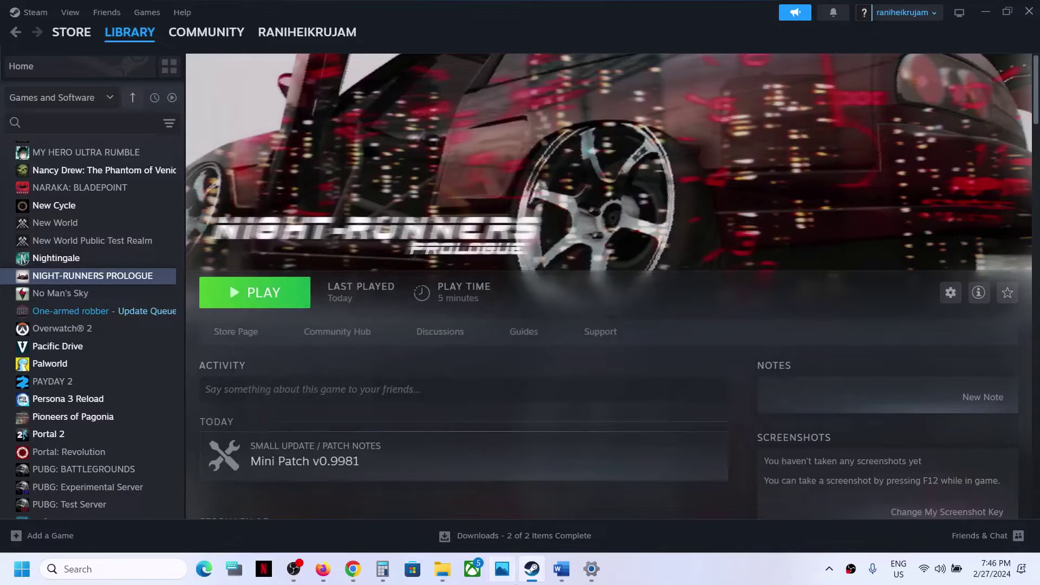
Highlight the Step 8 instruction to allow the game through antivirus and Windows Security
left_click(561, 569)
scroll(433, 357, "down", 5)
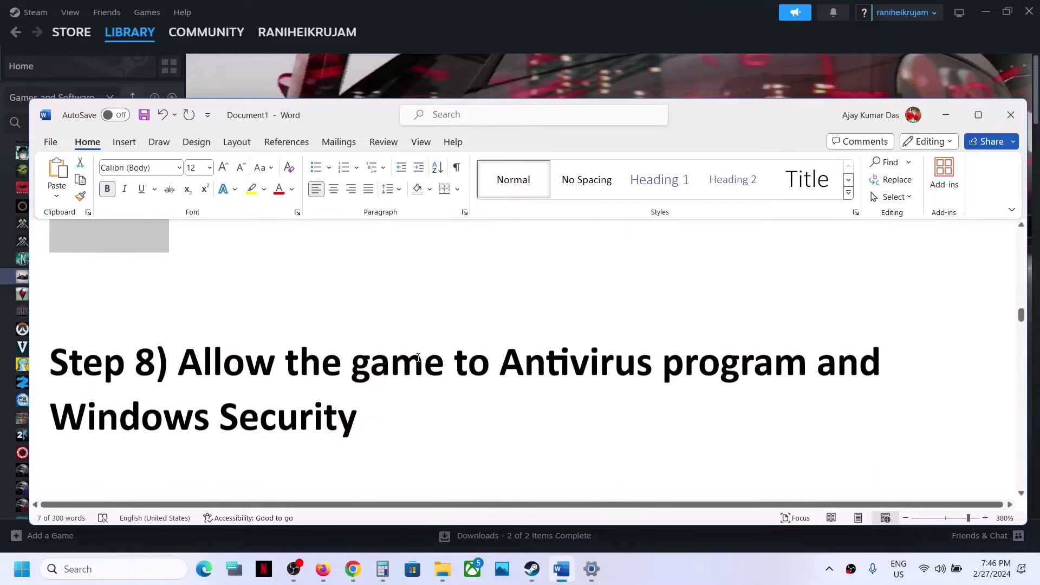
left_click_drag(190, 361, 378, 396)
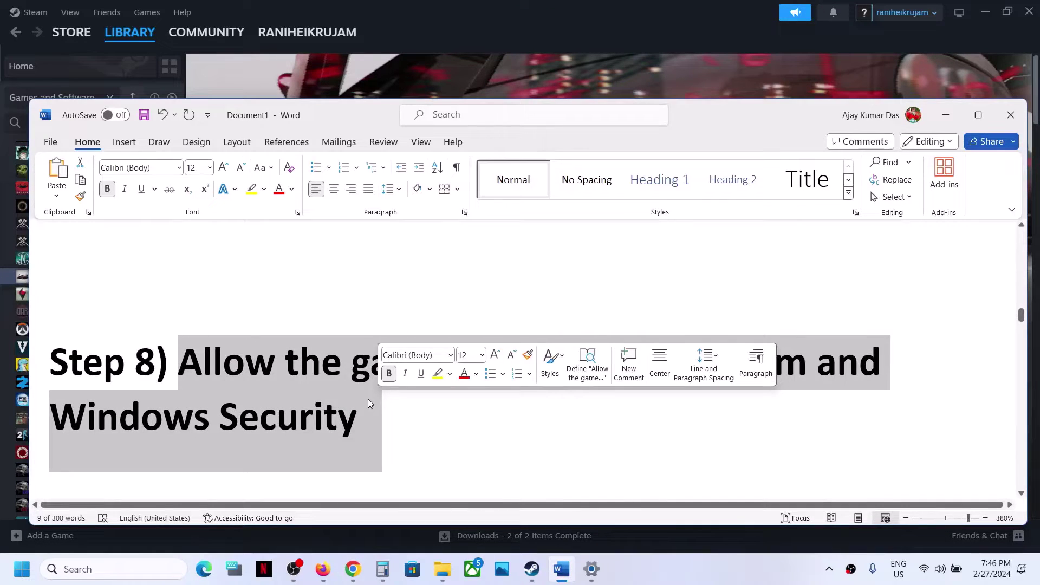
left_click(368, 399)
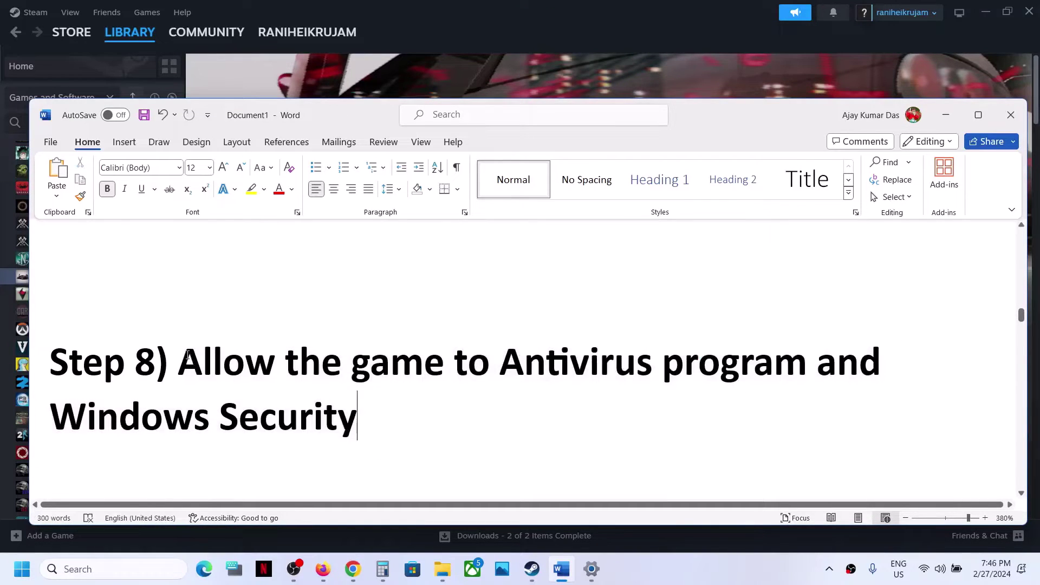
left_click_drag(187, 355, 739, 376)
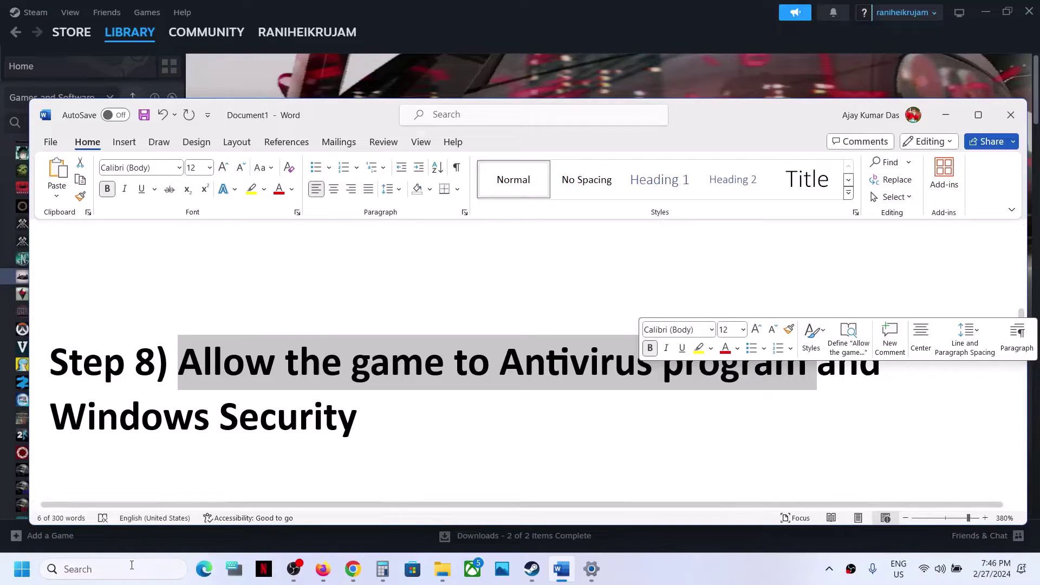
Go through Settings' Privacy & security and Windows Security to Virus & threat protection
left_click(600, 571)
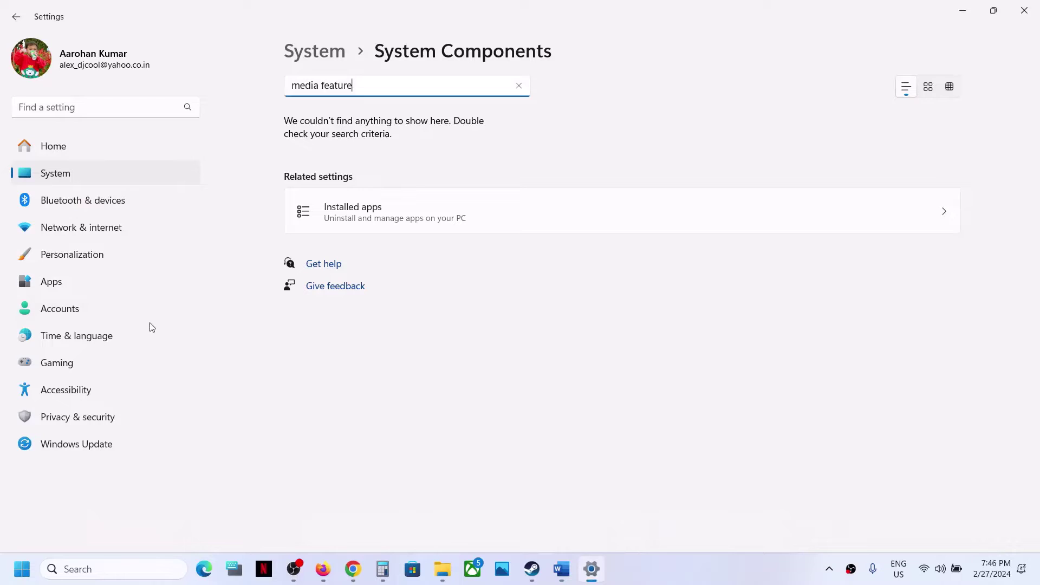
left_click(75, 421)
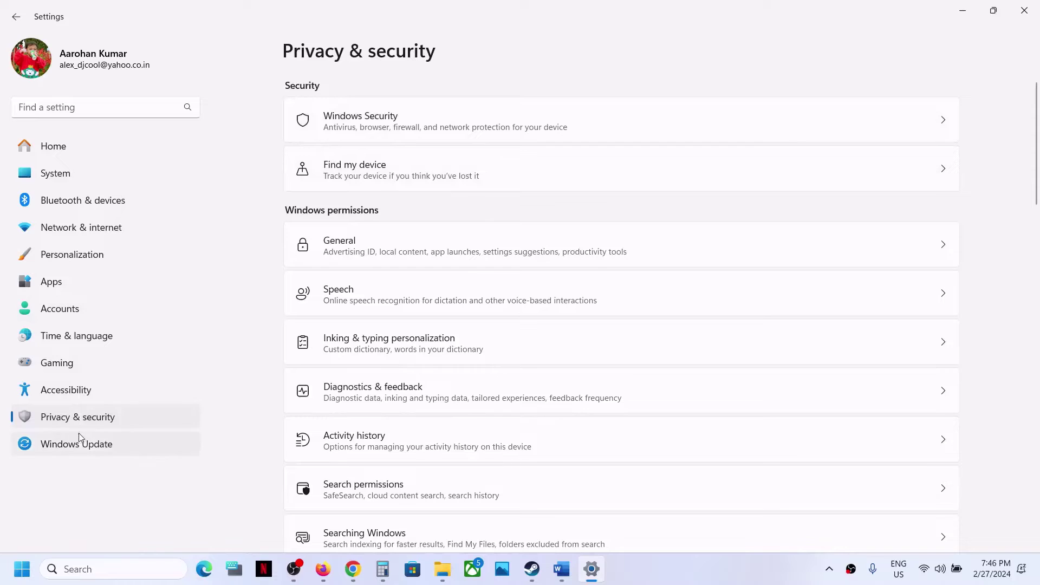
left_click(394, 123)
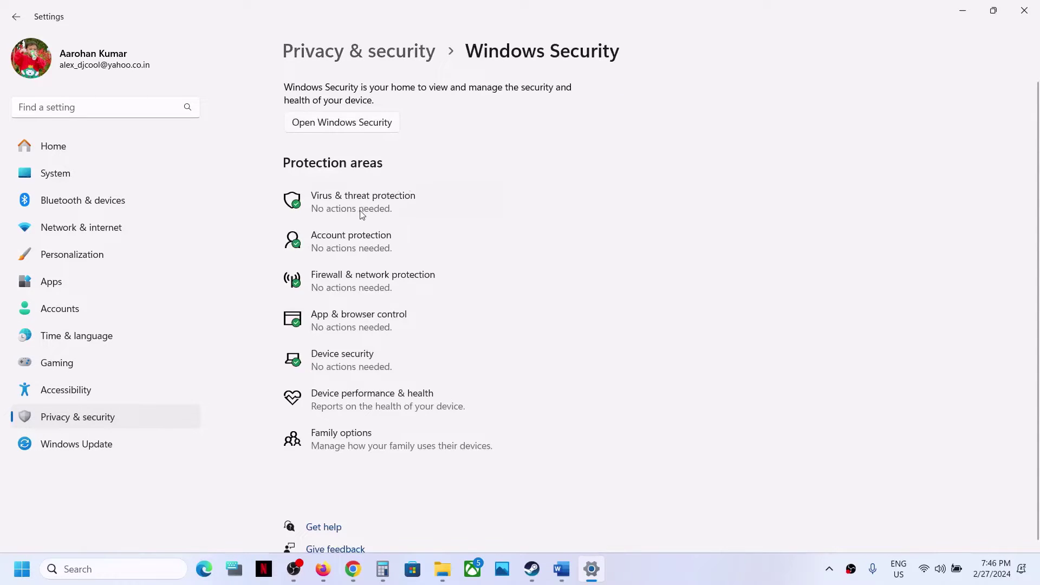
left_click(362, 214)
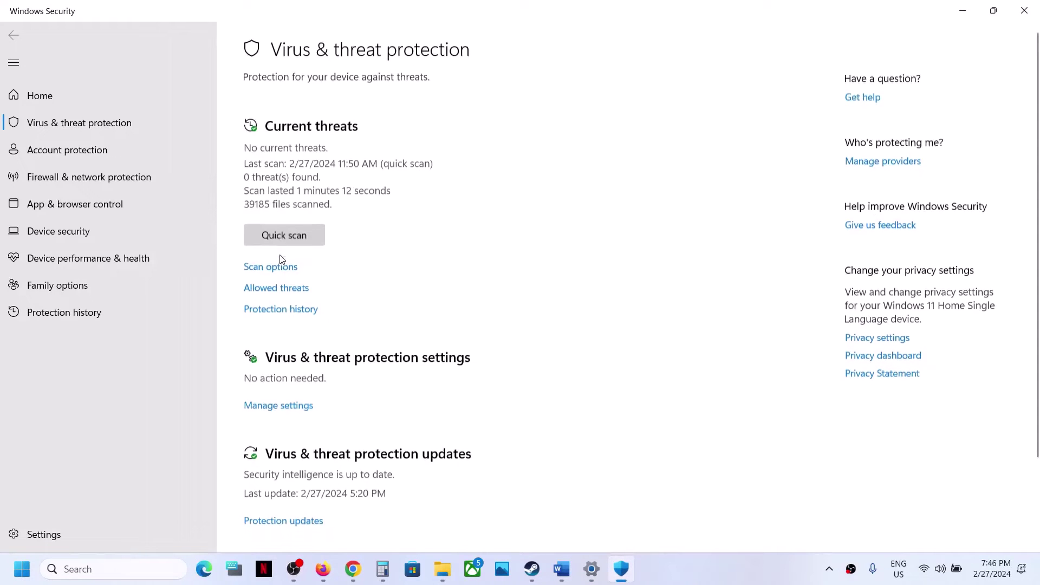
Start adding an app allowed through Controlled folder access under Ransomware protection
scroll(282, 259, "down", 2)
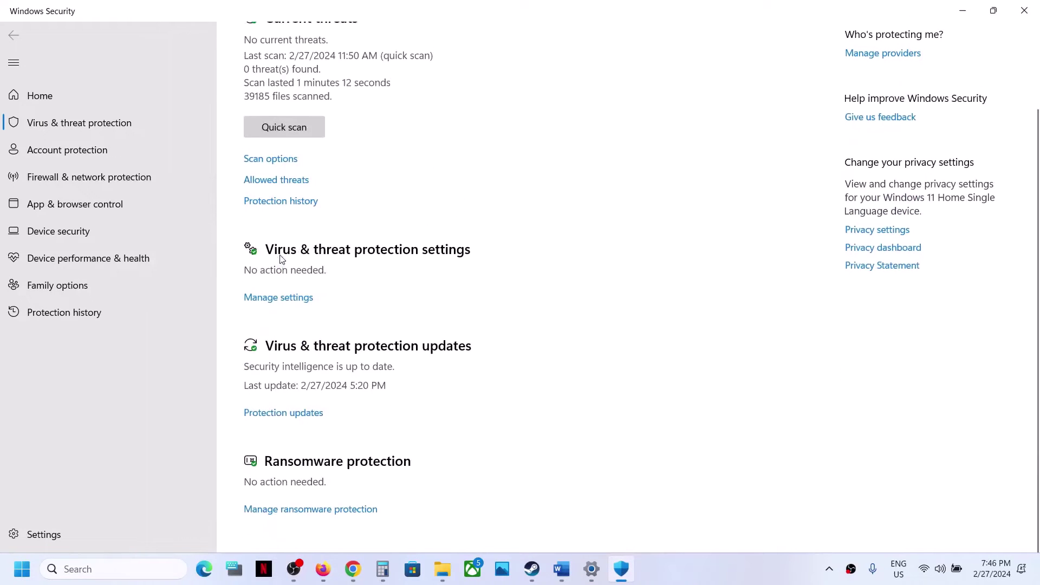
left_click(322, 513)
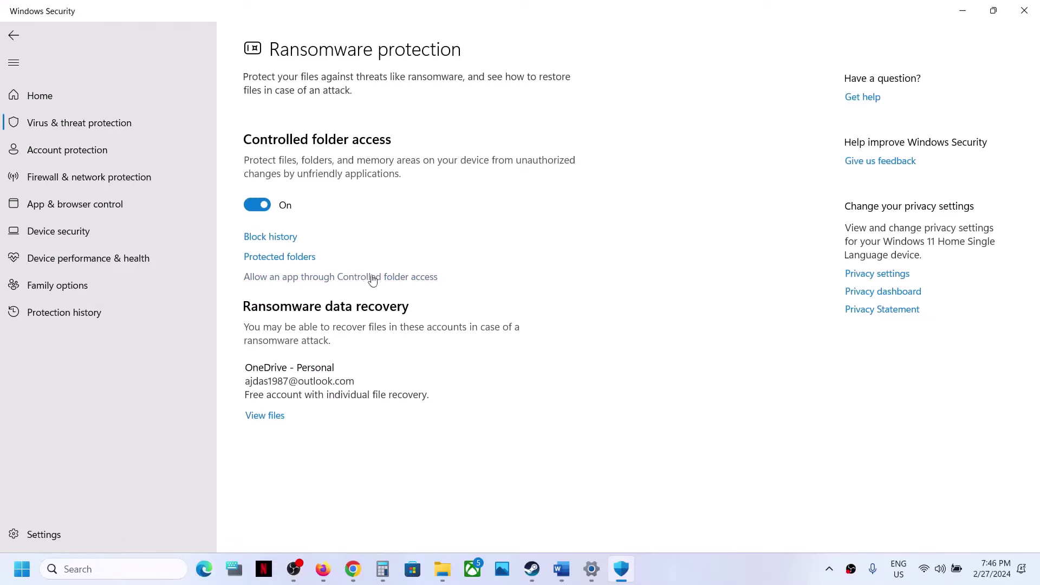
left_click(377, 282)
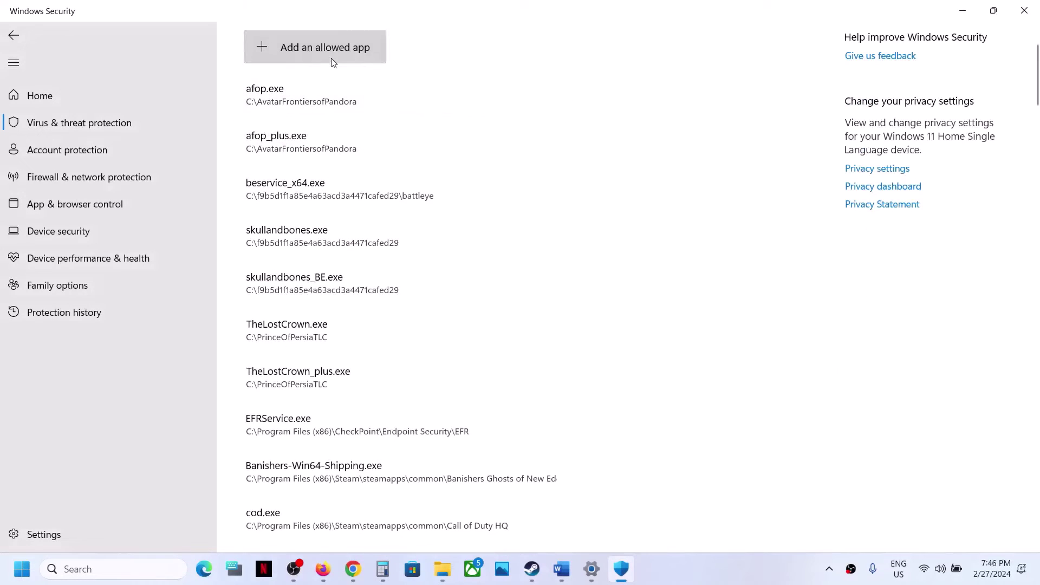
left_click(330, 57)
left_click(333, 103)
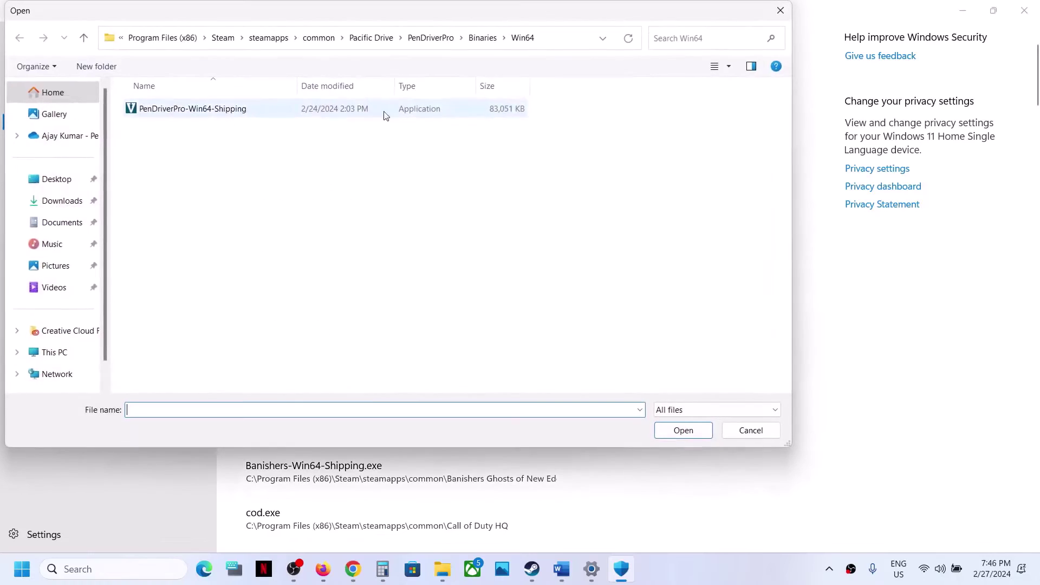
Browse the Open dialog to C:\Program Files (x86)\Steam\steamapps
left_click(58, 353)
double_click(225, 128)
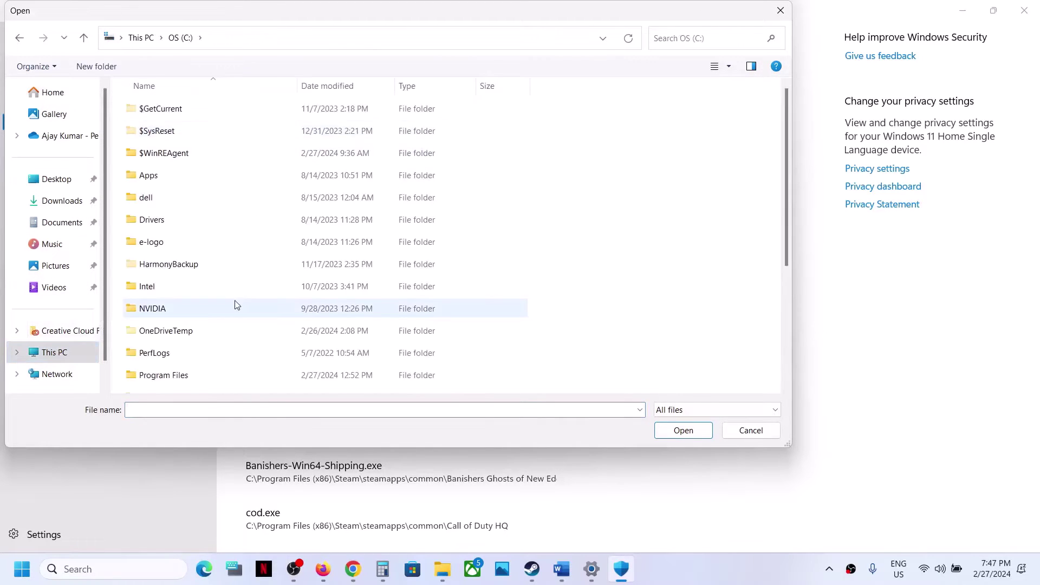
scroll(236, 304, "down", 3)
double_click(205, 208)
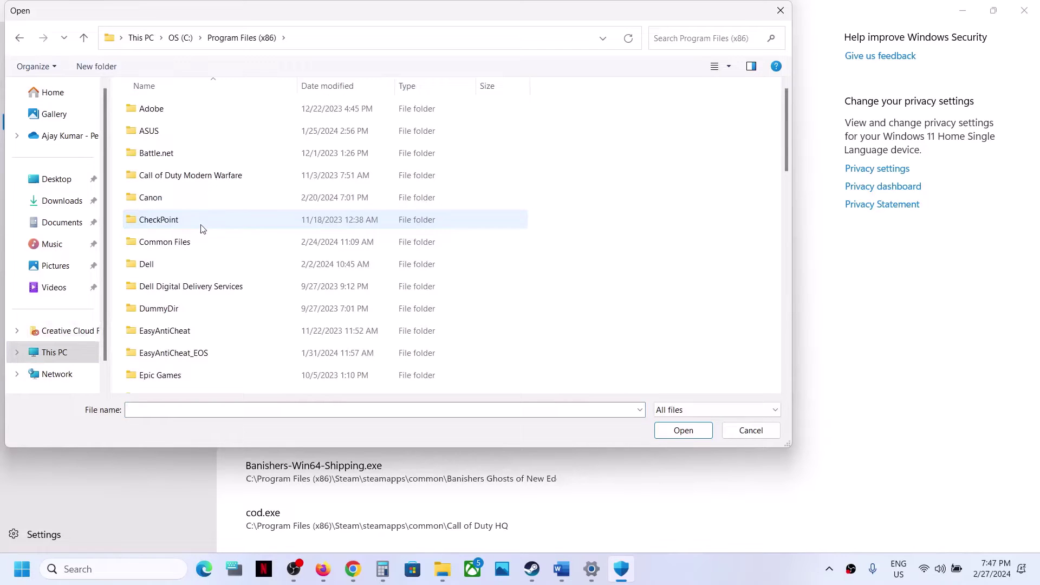
scroll(201, 228, "down", 8)
double_click(177, 124)
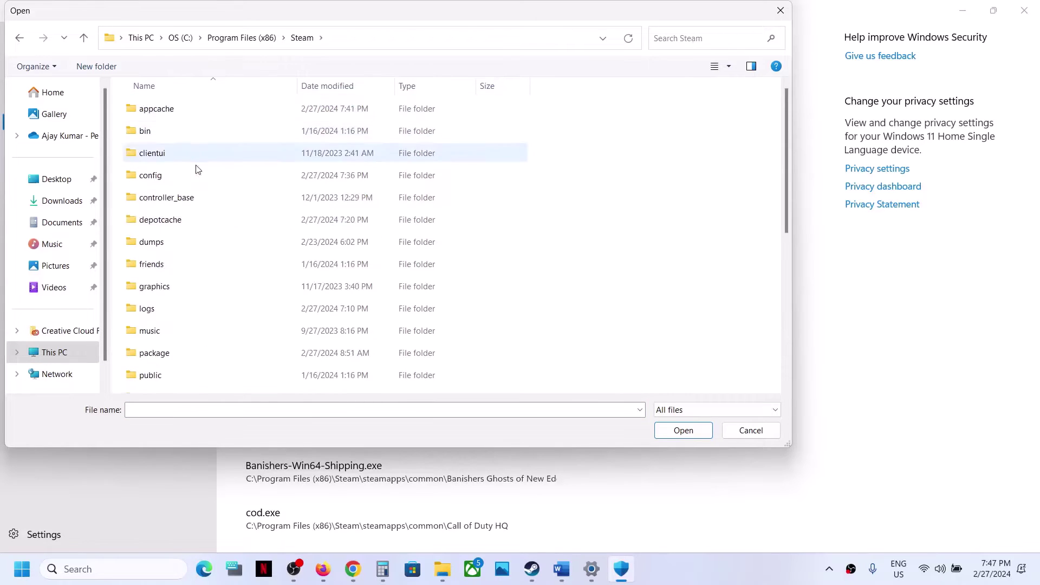
scroll(186, 183, "down", 5)
double_click(163, 138)
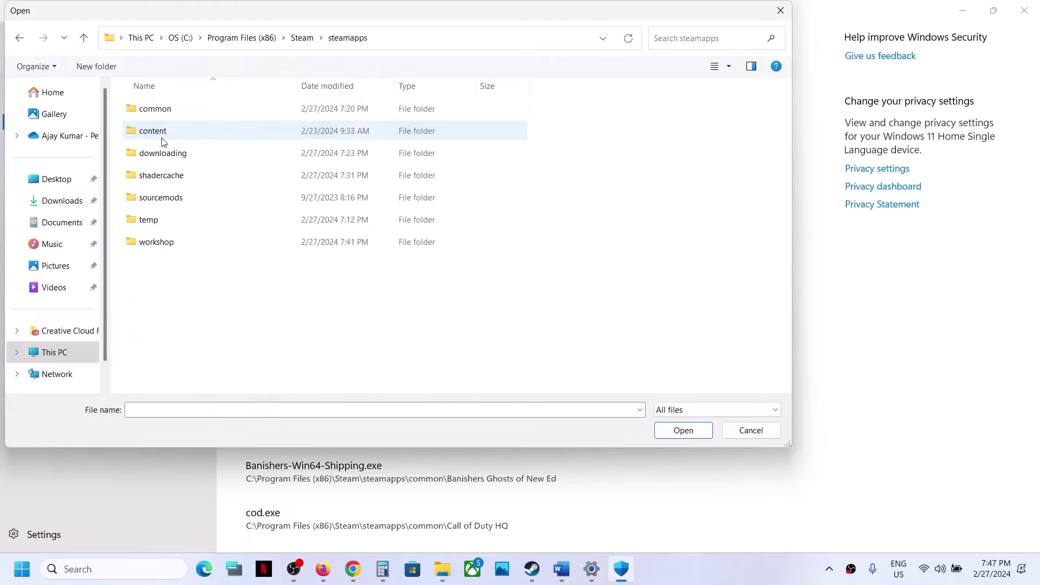
Choose the NIGHT-RUNNERS PROLOGUE executable from common\NIGHT-RUNNERS PROLOGUE and confirm it
double_click(174, 108)
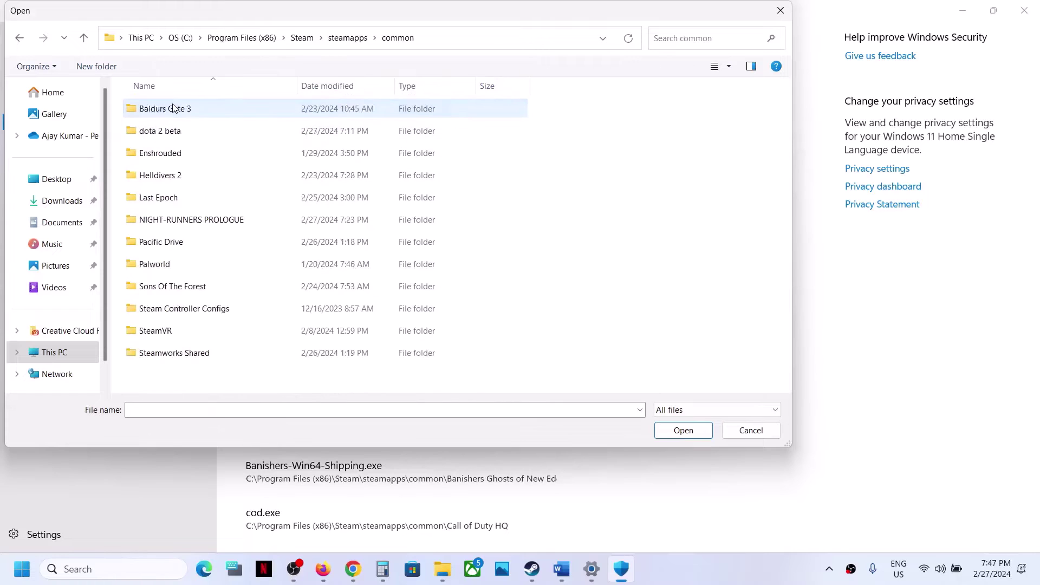
double_click(205, 219)
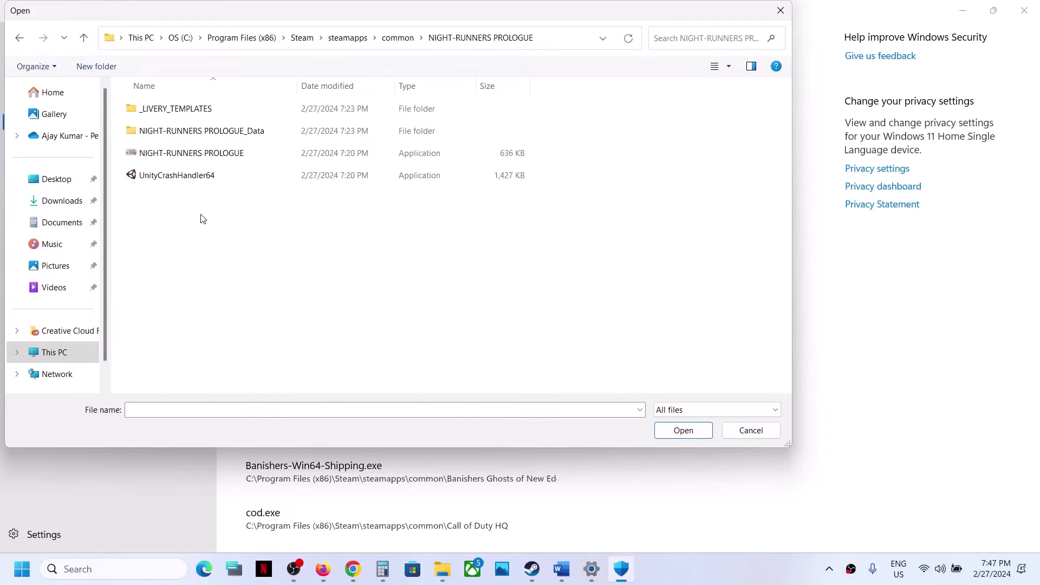
left_click(196, 177)
left_click(197, 157)
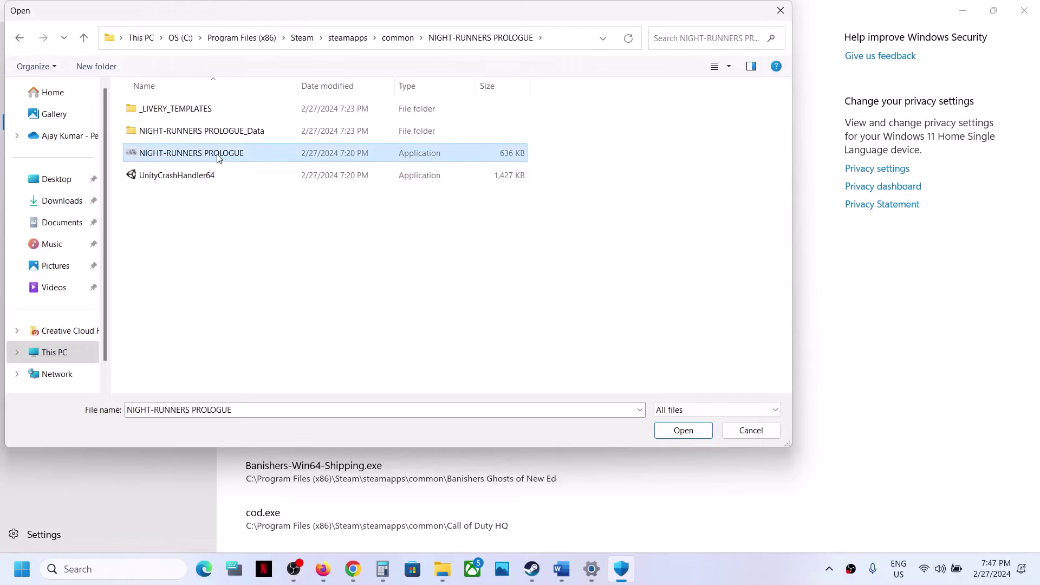
left_click(683, 430)
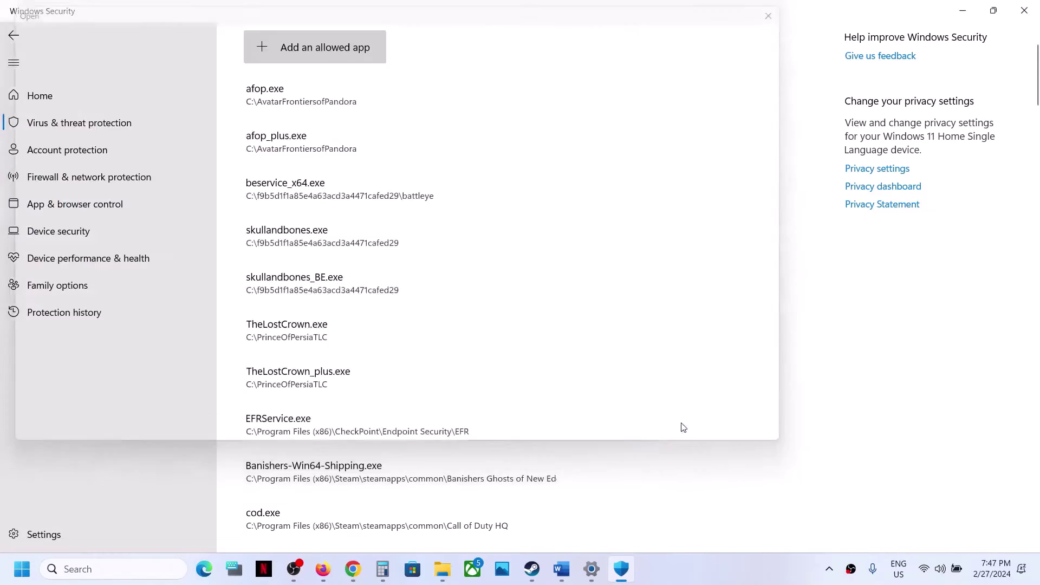
Open Control Panel's Windows Defender Firewall list of allowed apps
left_click(106, 569)
type("control")
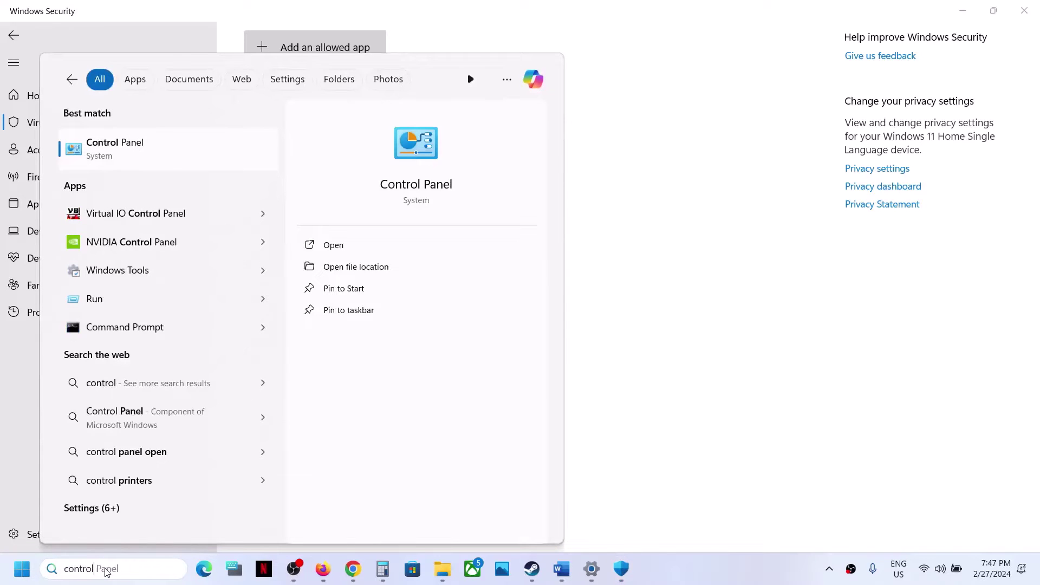
key("Return")
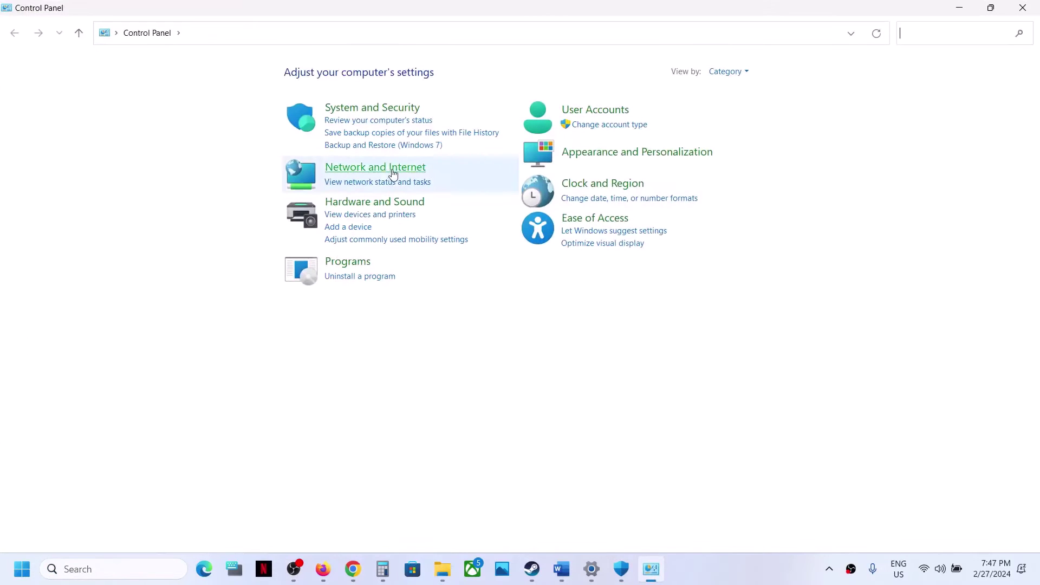
left_click(387, 106)
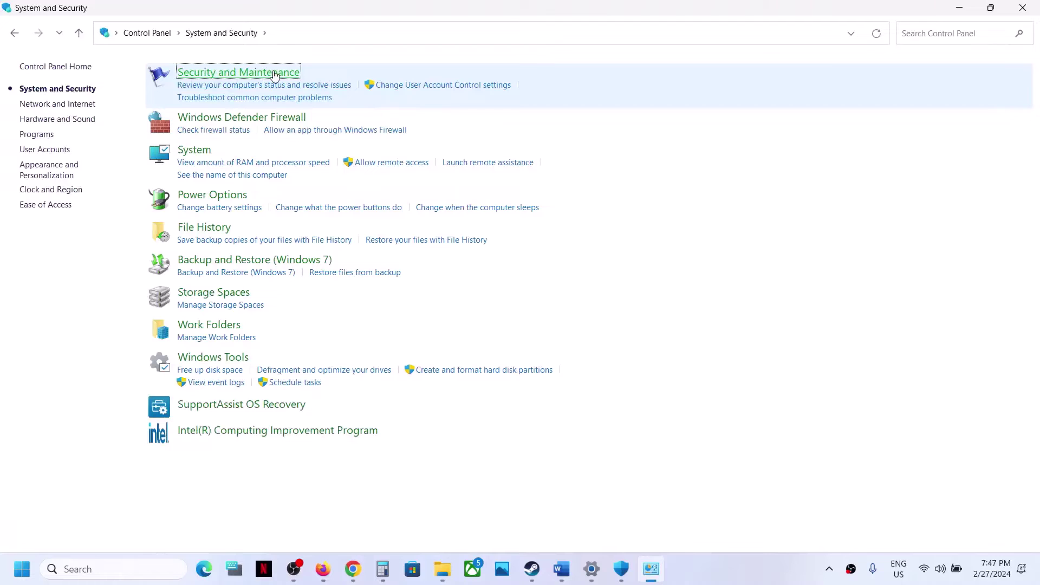
left_click(258, 120)
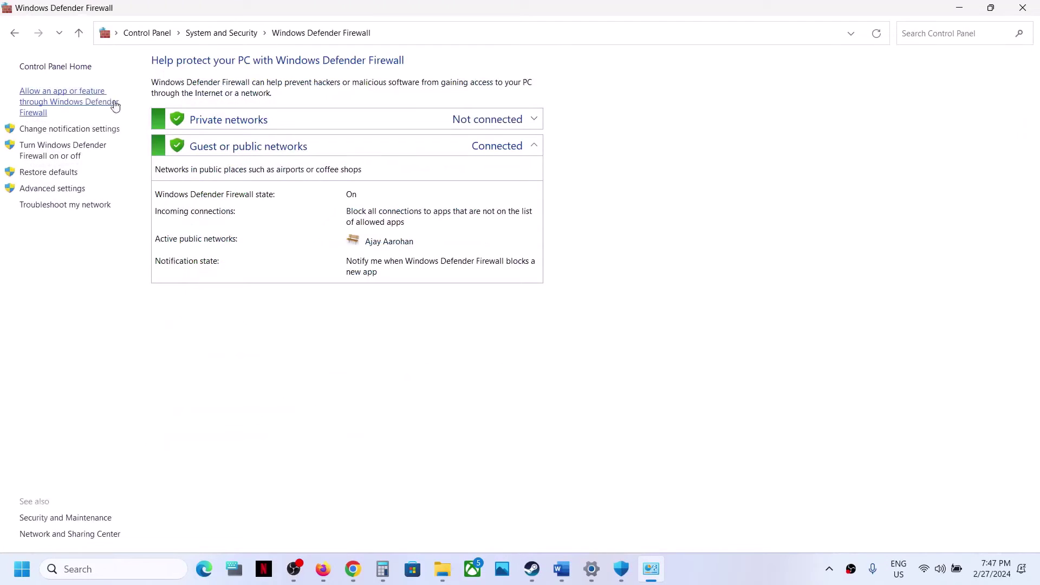
left_click(75, 95)
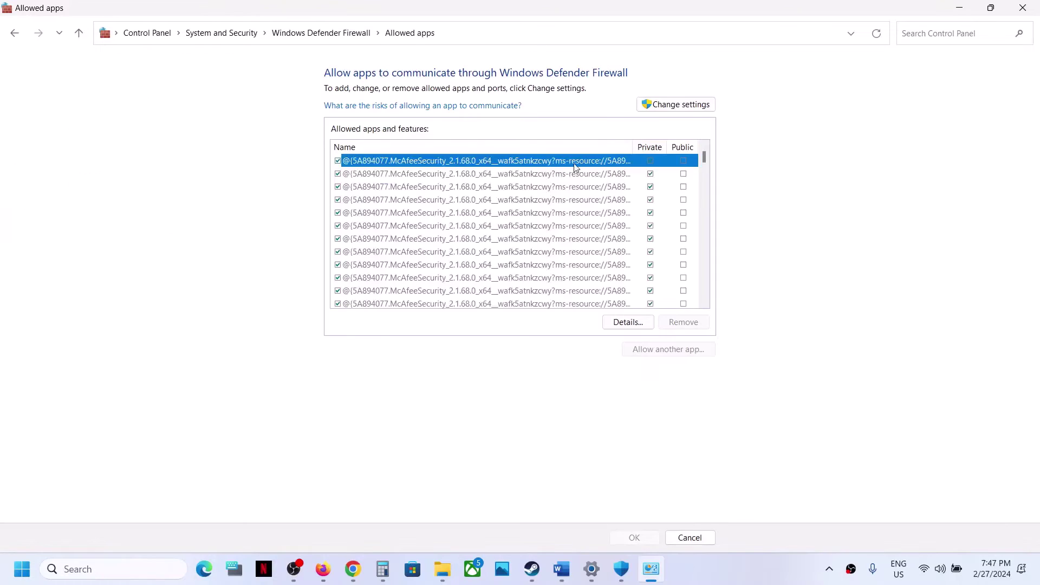
Allow another app and browse to the NIGHT-RUNNERS PROLOGUE executable in steamapps\common
left_click(697, 106)
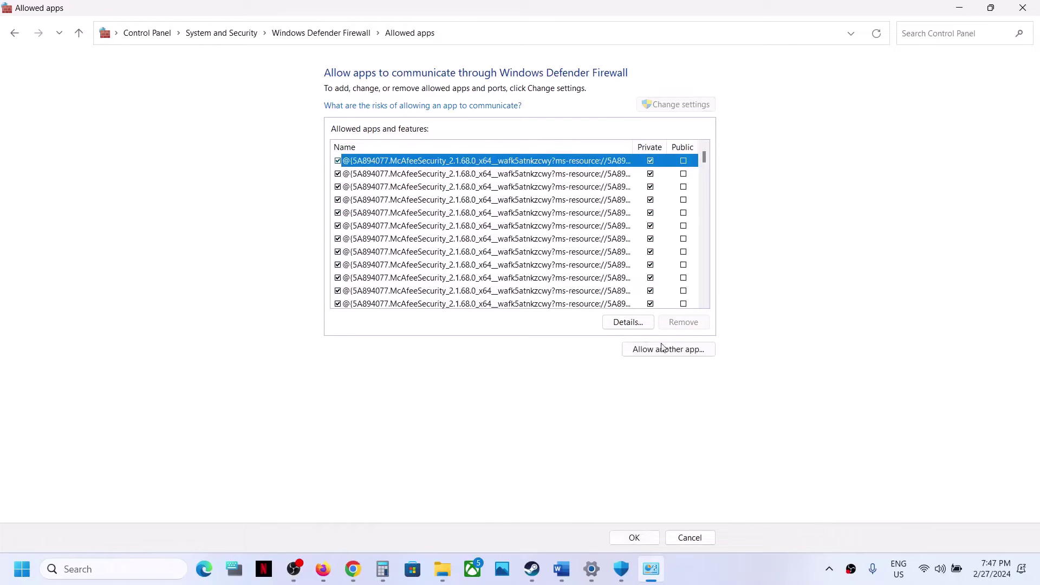
left_click(661, 347)
left_click(611, 348)
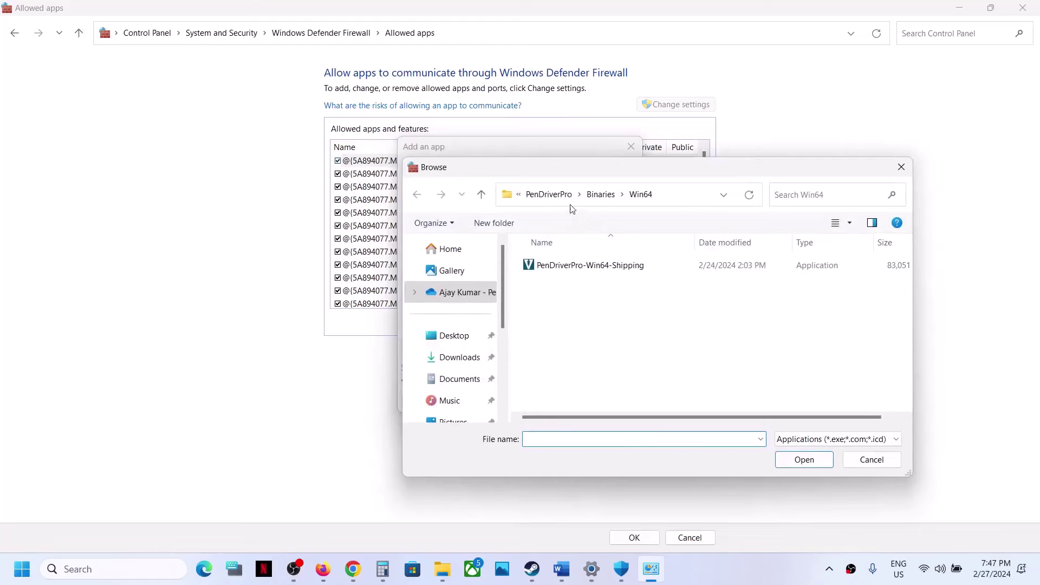
left_click(481, 194)
left_click(485, 193)
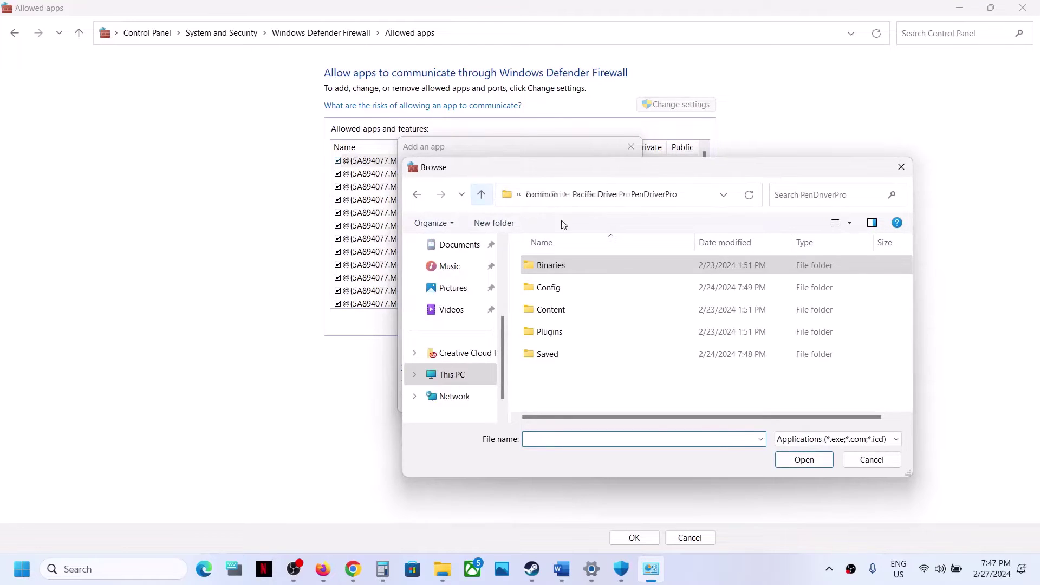
left_click(481, 195)
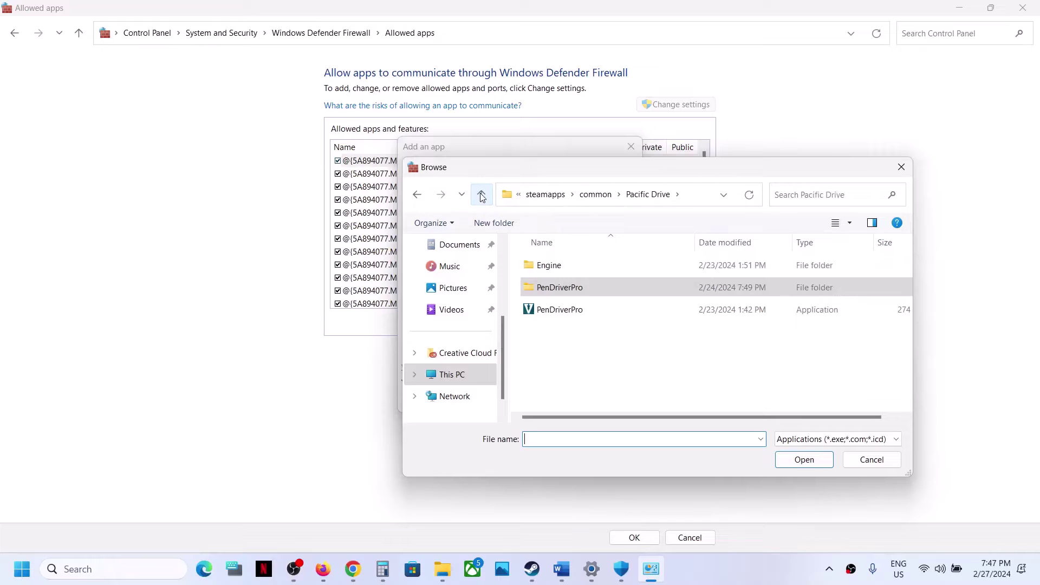
left_click(587, 199)
scroll(587, 287, "down", 2)
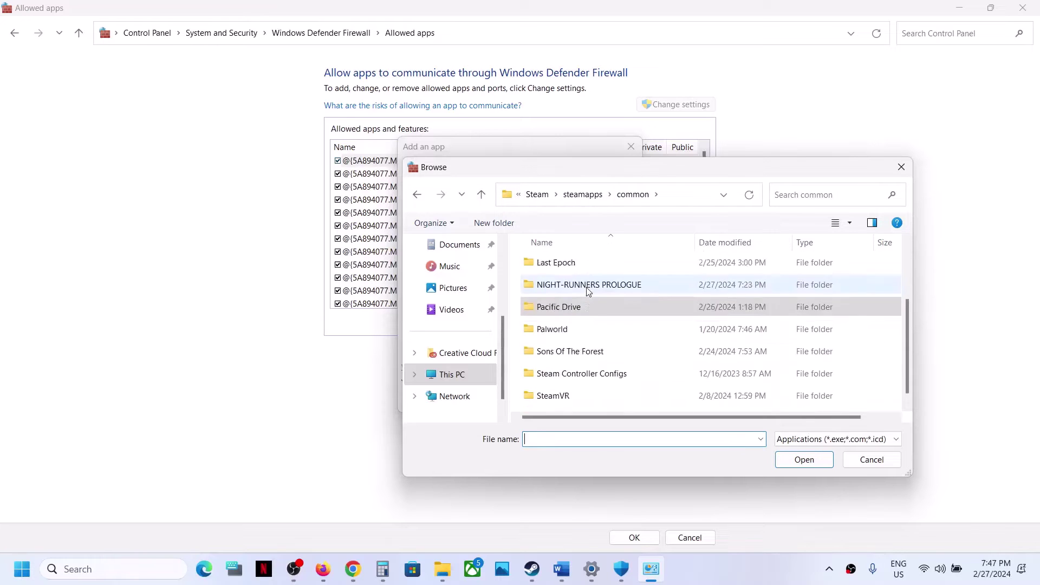
double_click(603, 268)
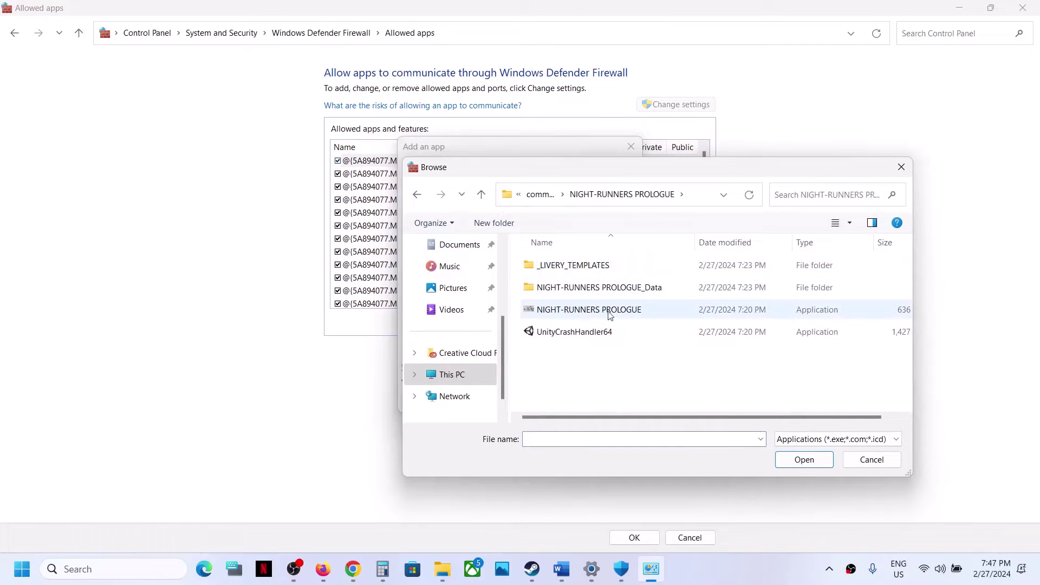
left_click(591, 314)
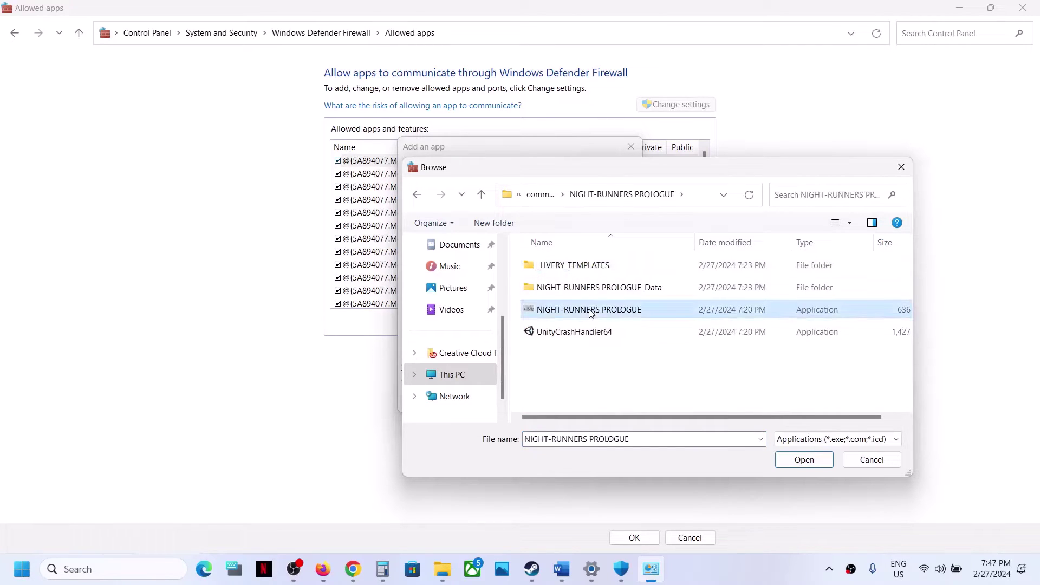
left_click(795, 465)
Add the game, find it already listed, then close the firewall, Security and Settings windows
left_click(564, 401)
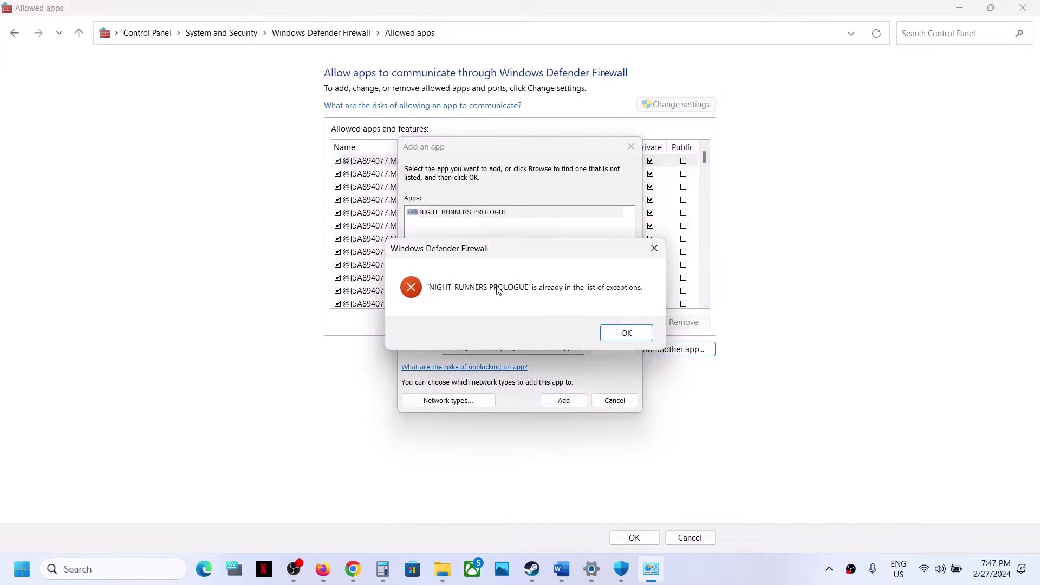
left_click(615, 337)
left_click(630, 147)
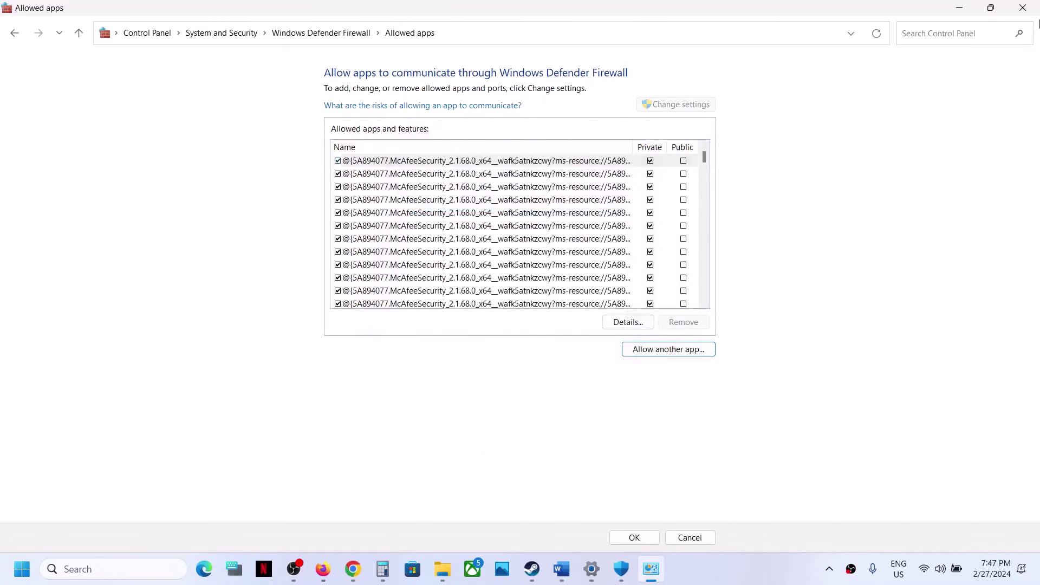
left_click(1029, 8)
left_click(1023, 10)
left_click(1029, 9)
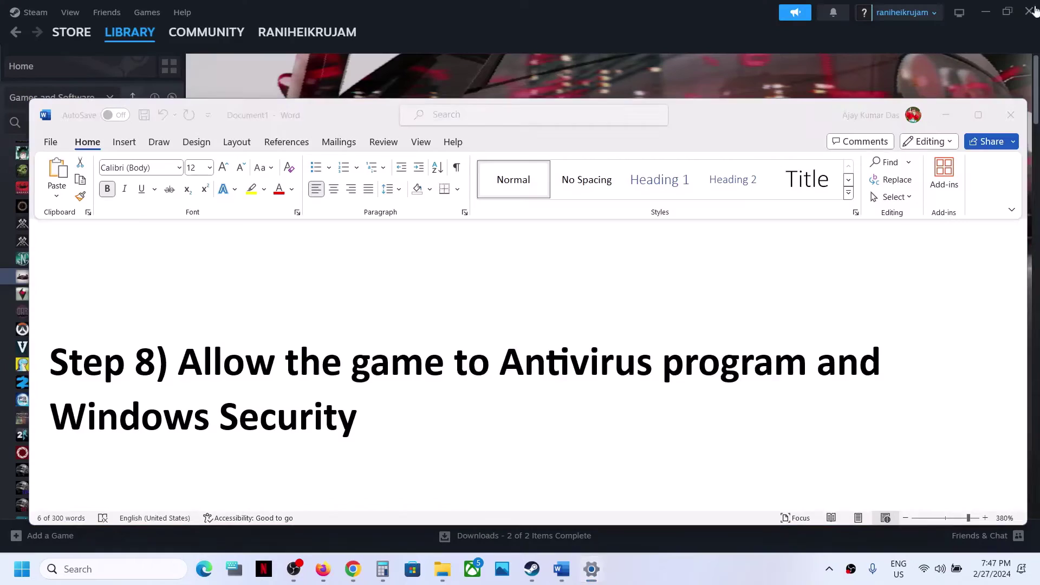
Note Step 9's run-as-administrator instruction, then open the game's local files folder from Steam
scroll(524, 373, "down", 5)
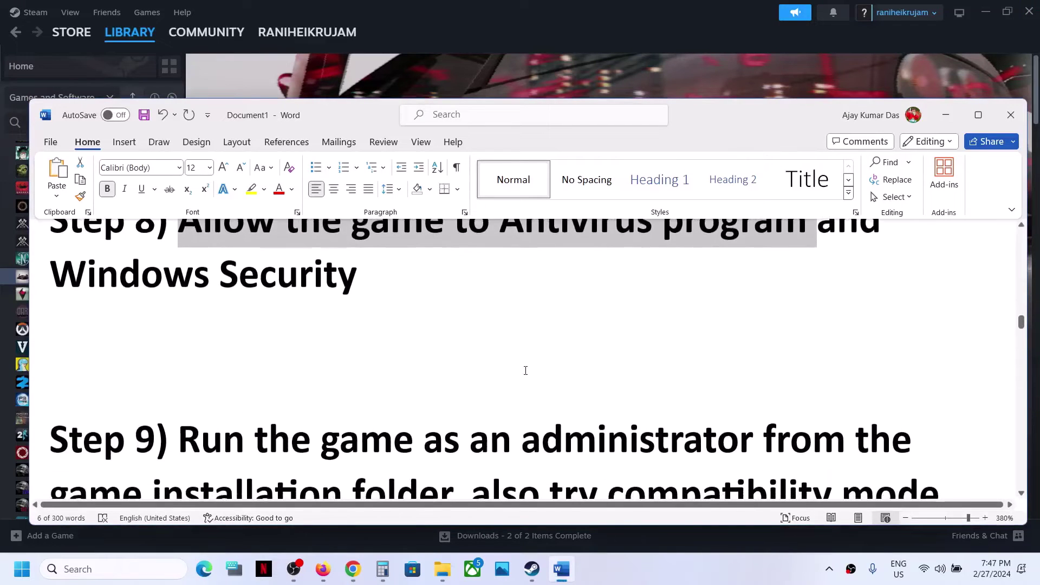
left_click_drag(179, 333, 471, 376)
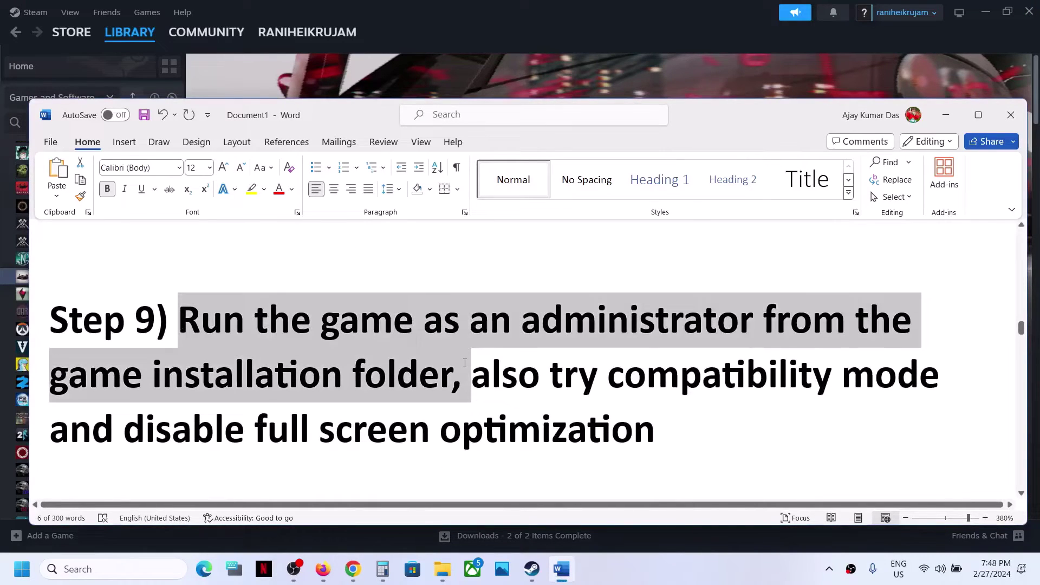
left_click(945, 115)
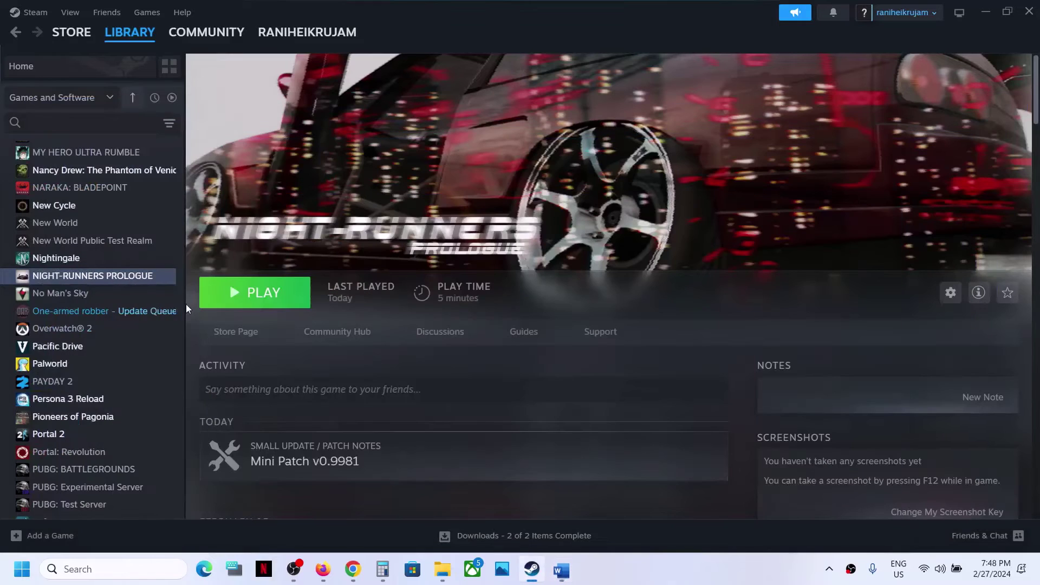
right_click(120, 281)
mouse_move(162, 364)
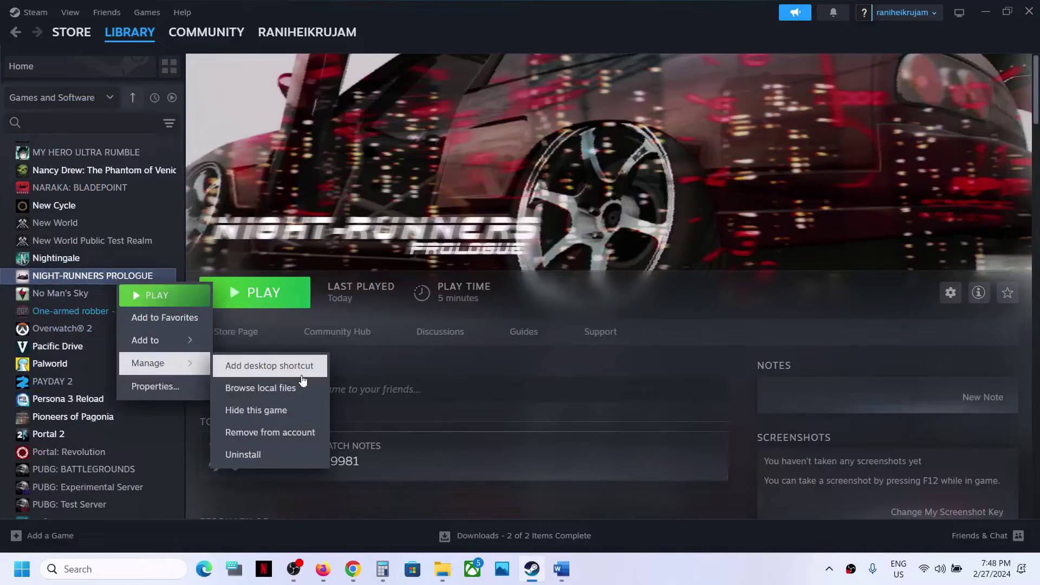
left_click(277, 388)
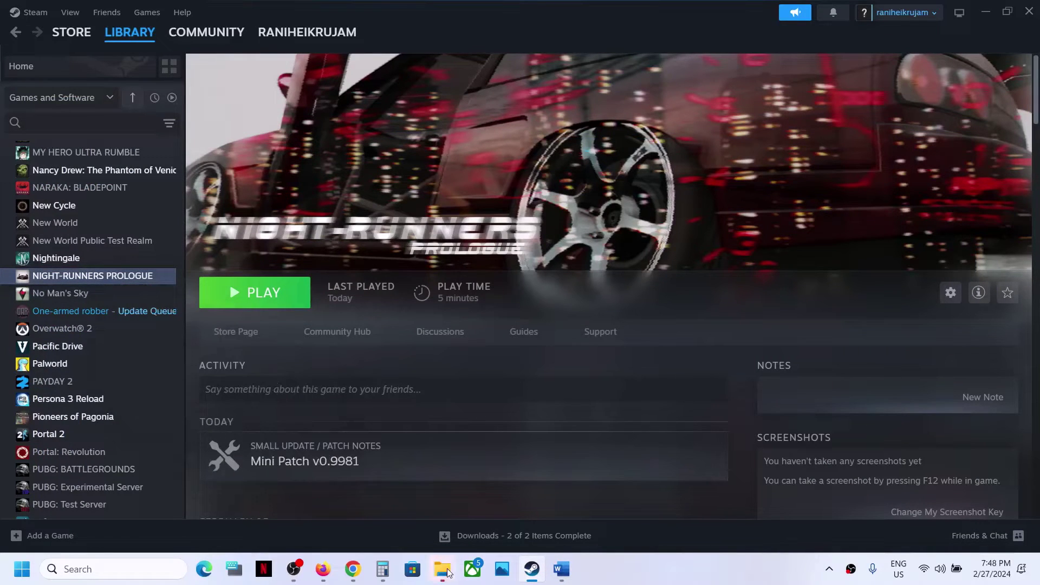
mouse_move(442, 569)
left_click(531, 451)
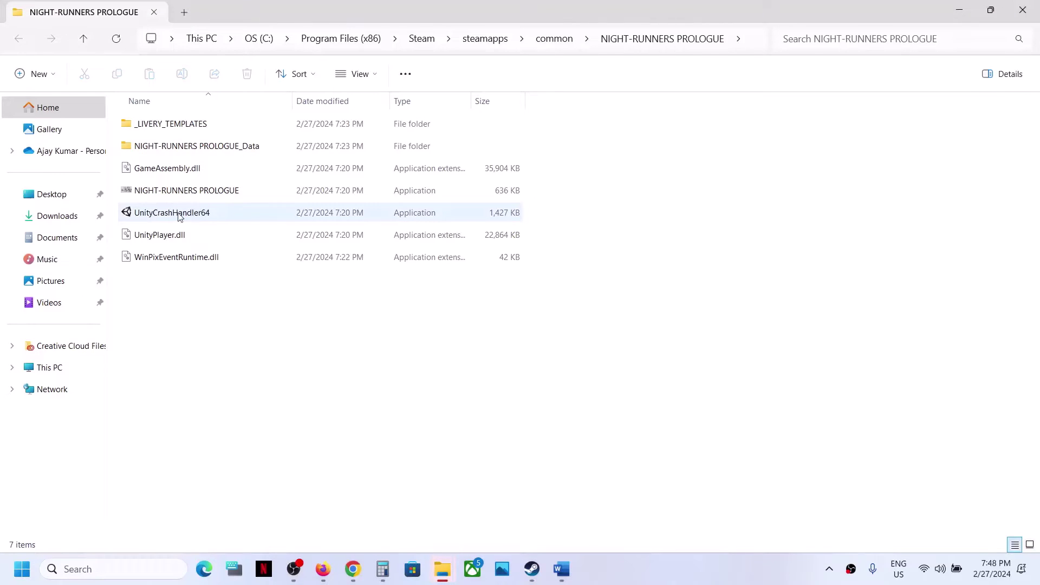
Turn on Disable fullscreen optimizations in the game executable's Compatibility settings and apply
left_click(165, 193)
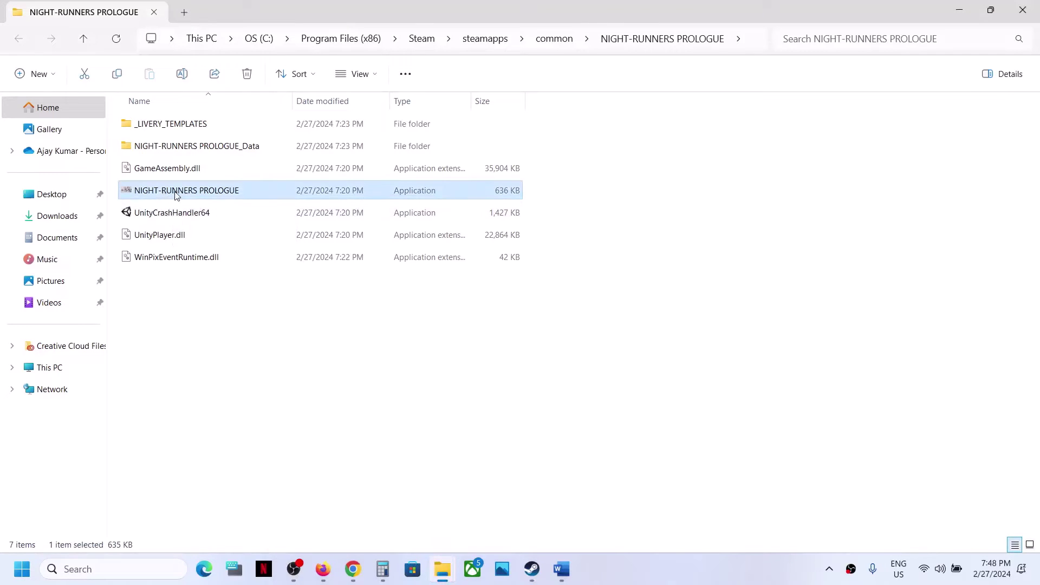
right_click(176, 195)
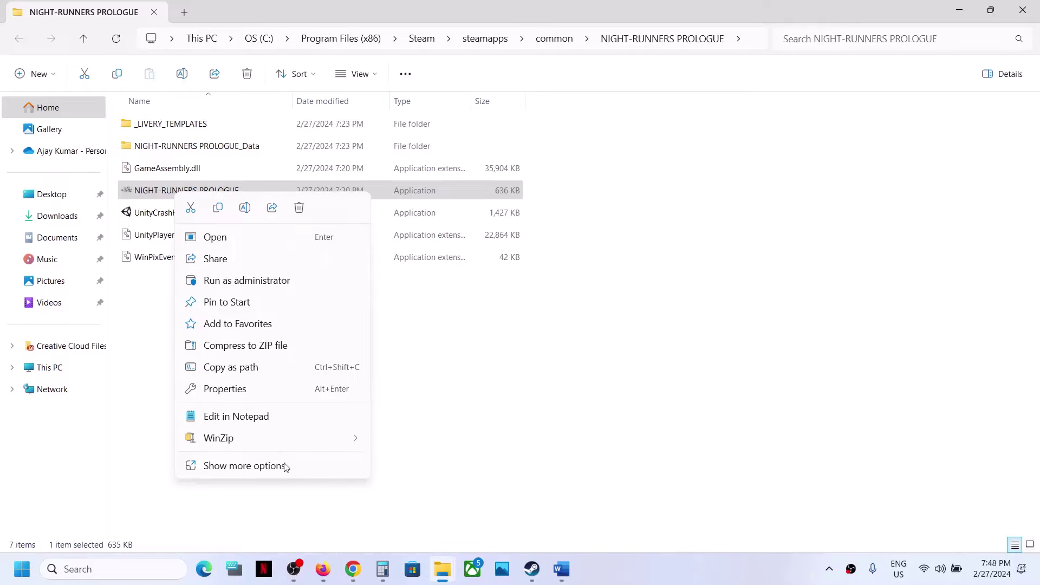
left_click(250, 390)
left_click(256, 214)
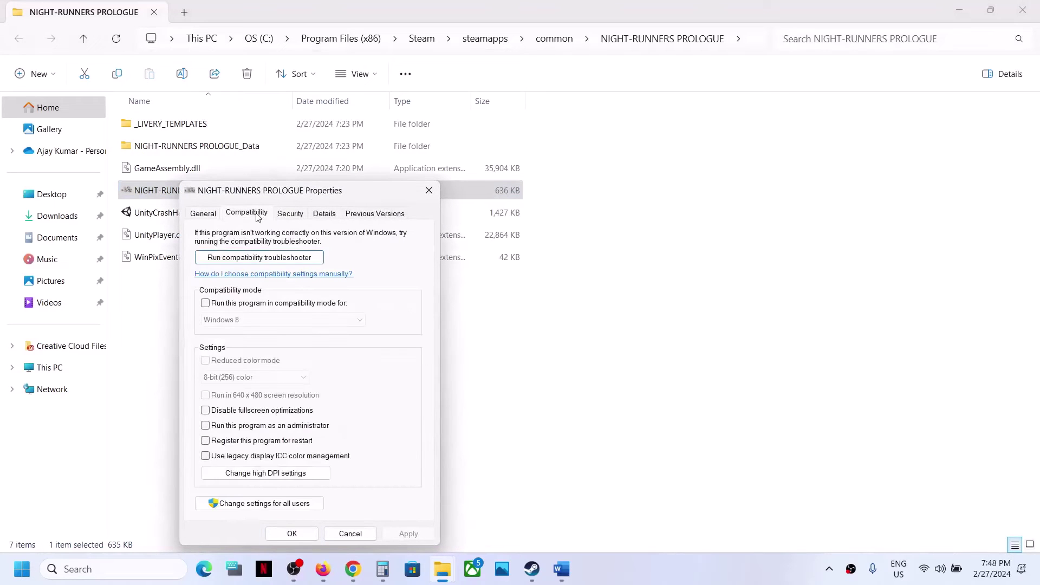
left_click(205, 410)
left_click(408, 534)
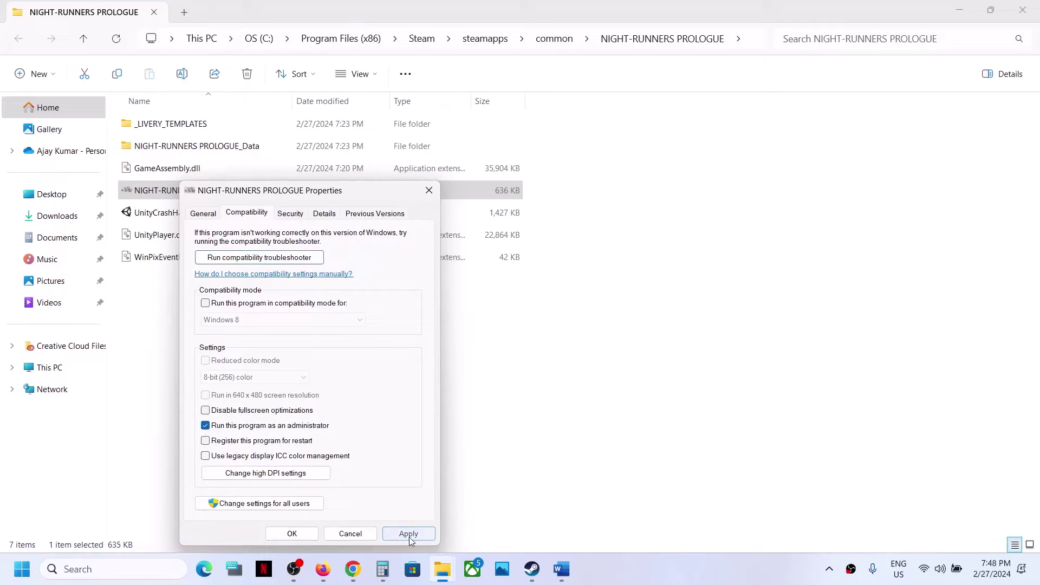
left_click(291, 534)
Enable compatibility mode targeting Windows 8 for the executable and apply
right_click(210, 193)
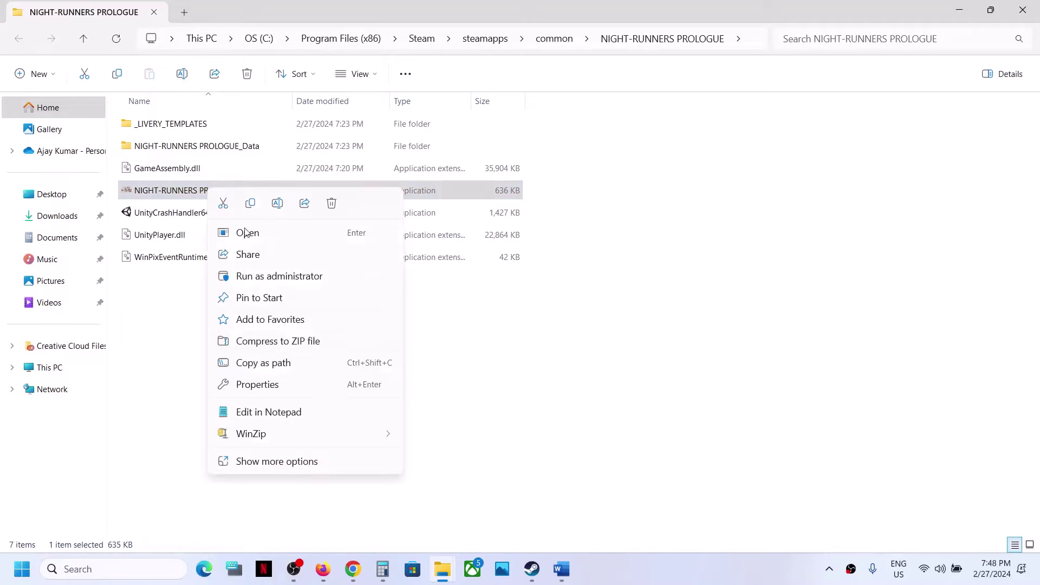
left_click(258, 384)
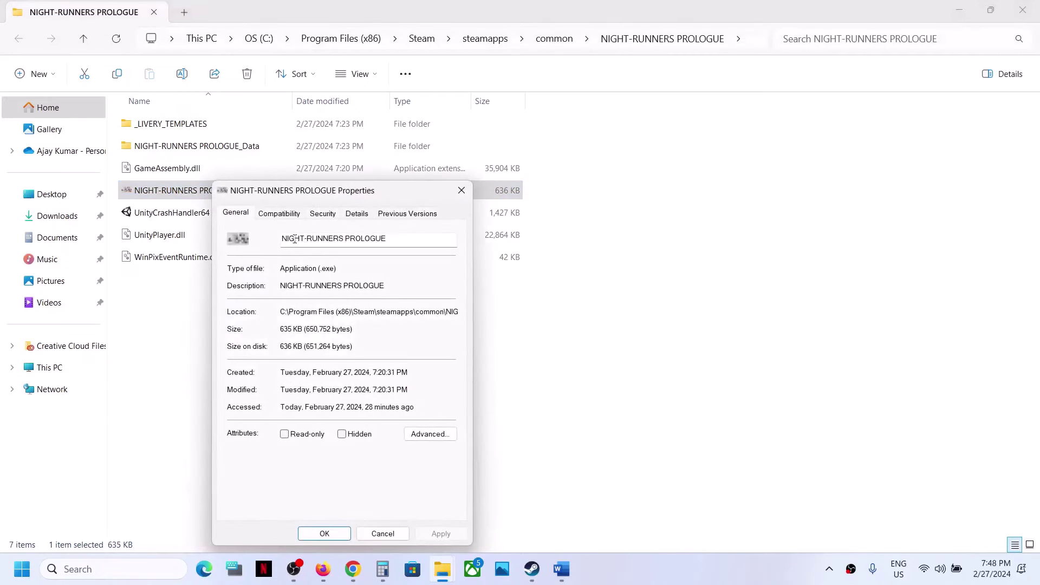
left_click(280, 214)
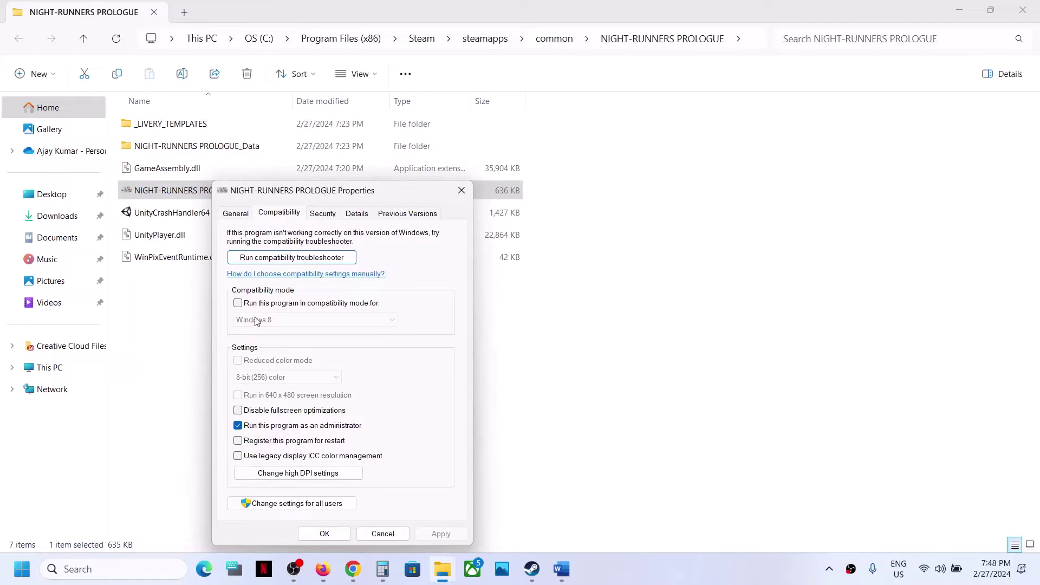
left_click(238, 304)
left_click(269, 320)
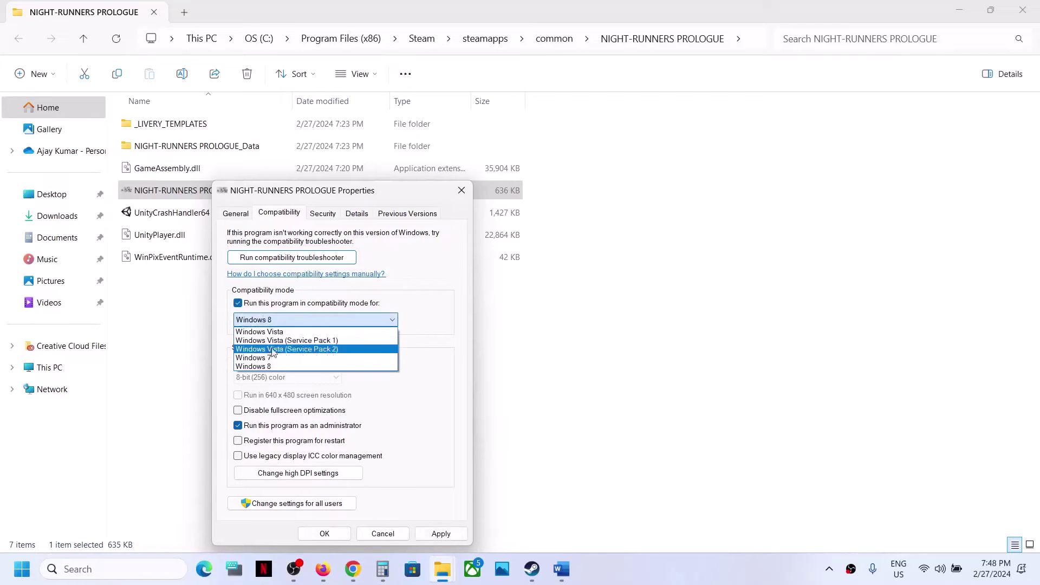
left_click(269, 364)
left_click(440, 533)
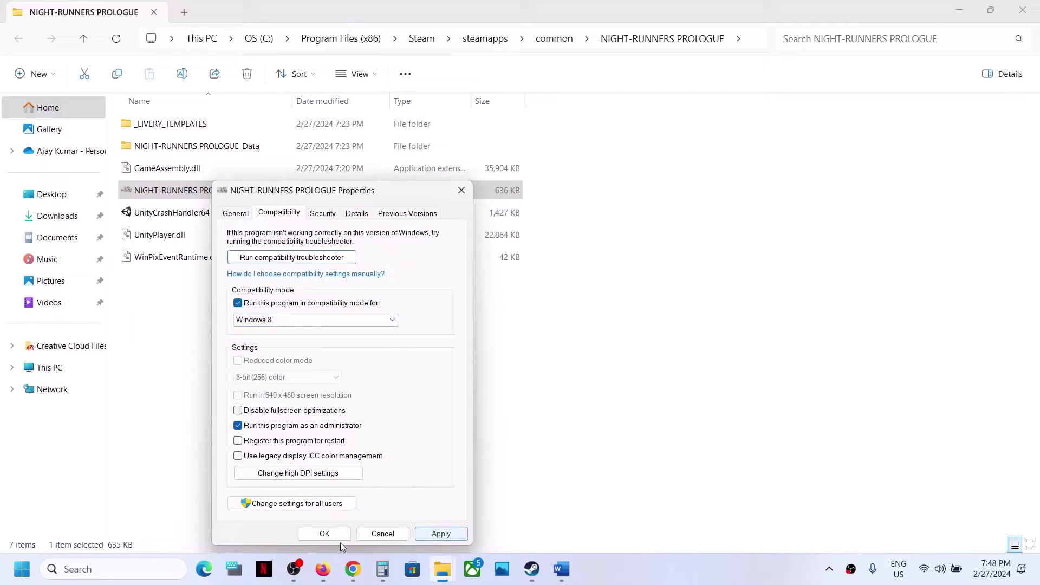
left_click(325, 533)
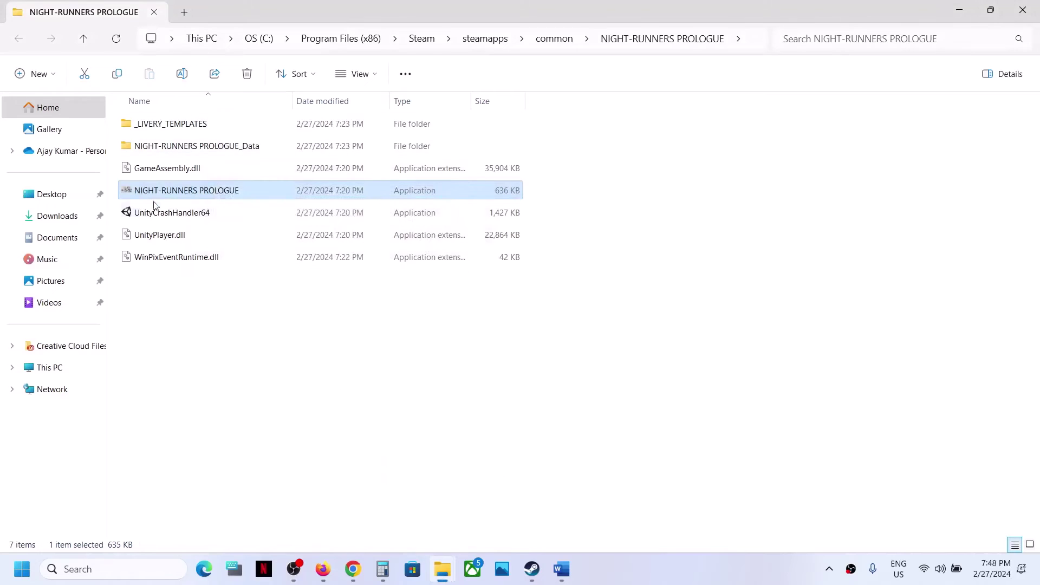
Change the compatibility target to Windows 7 and toggle Disable fullscreen optimizations, applying both
right_click(197, 201)
left_click(260, 396)
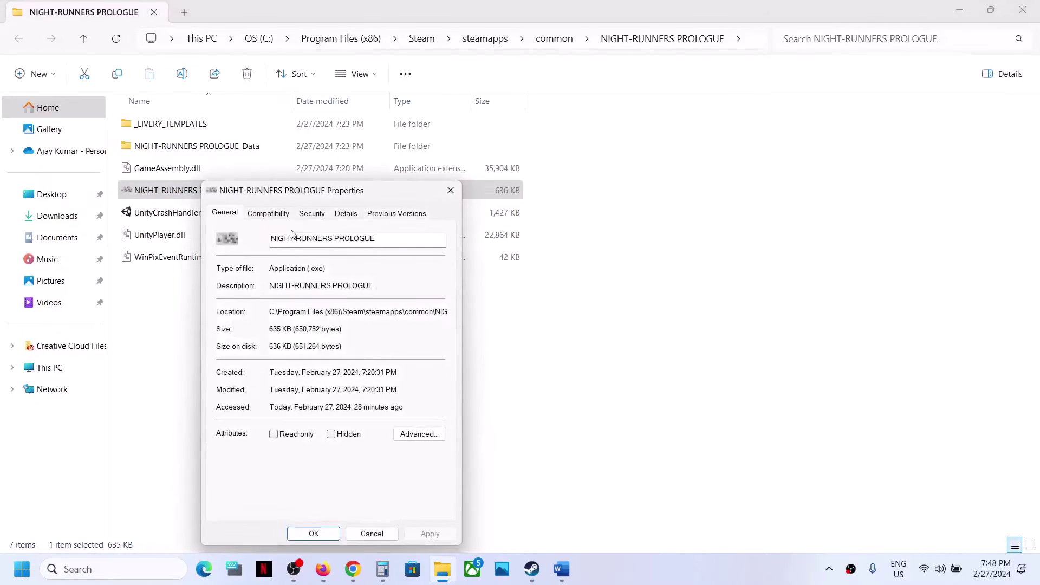
left_click(273, 216)
left_click(263, 320)
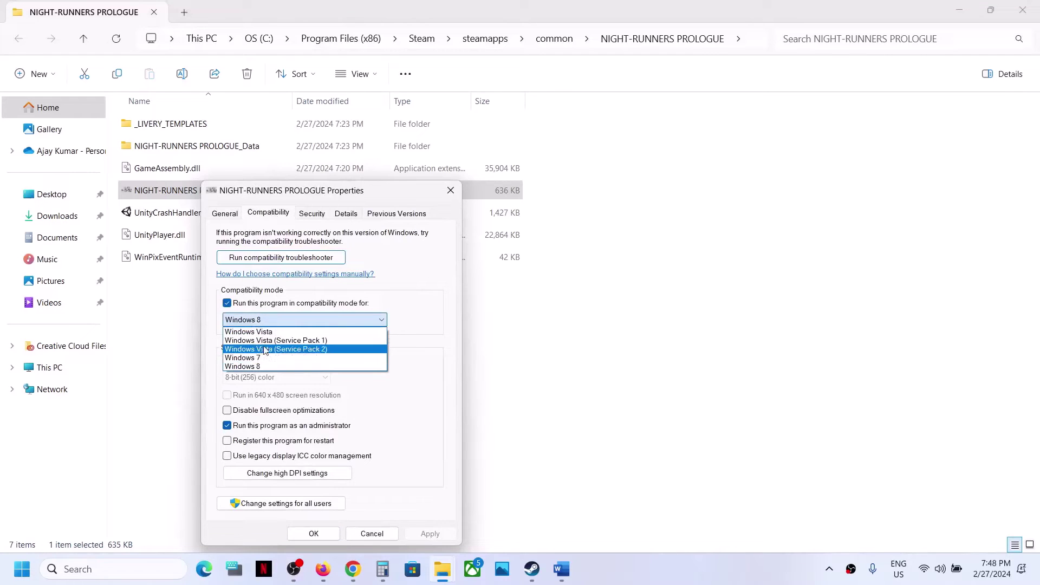
left_click(257, 357)
left_click(426, 533)
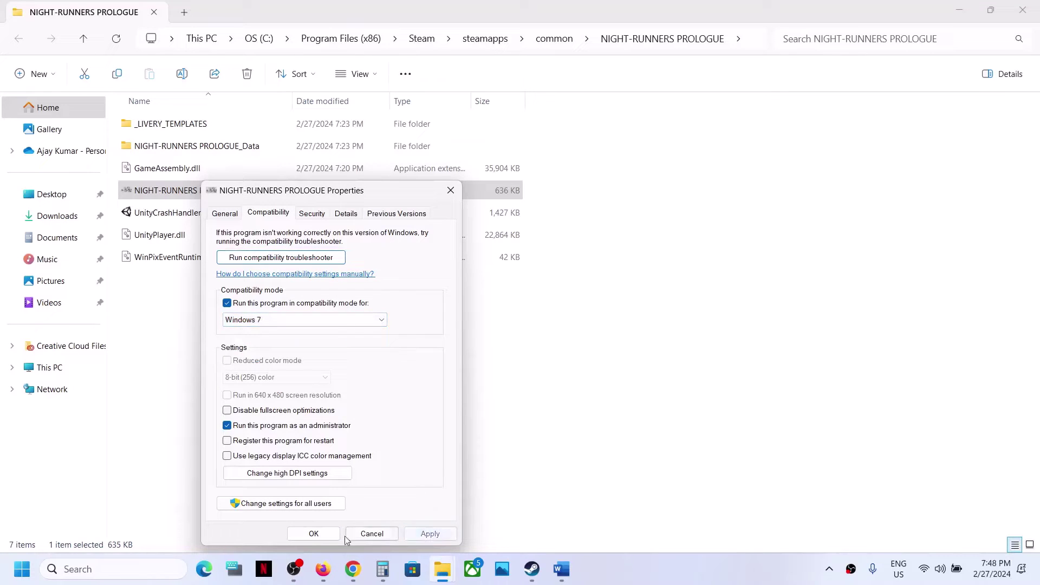
left_click(228, 411)
left_click(419, 535)
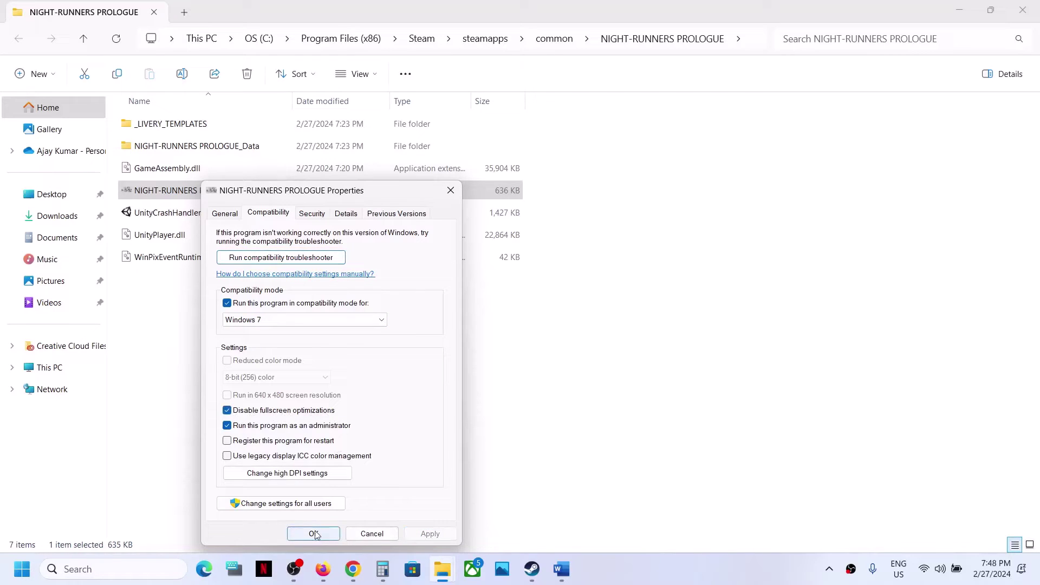
left_click(312, 533)
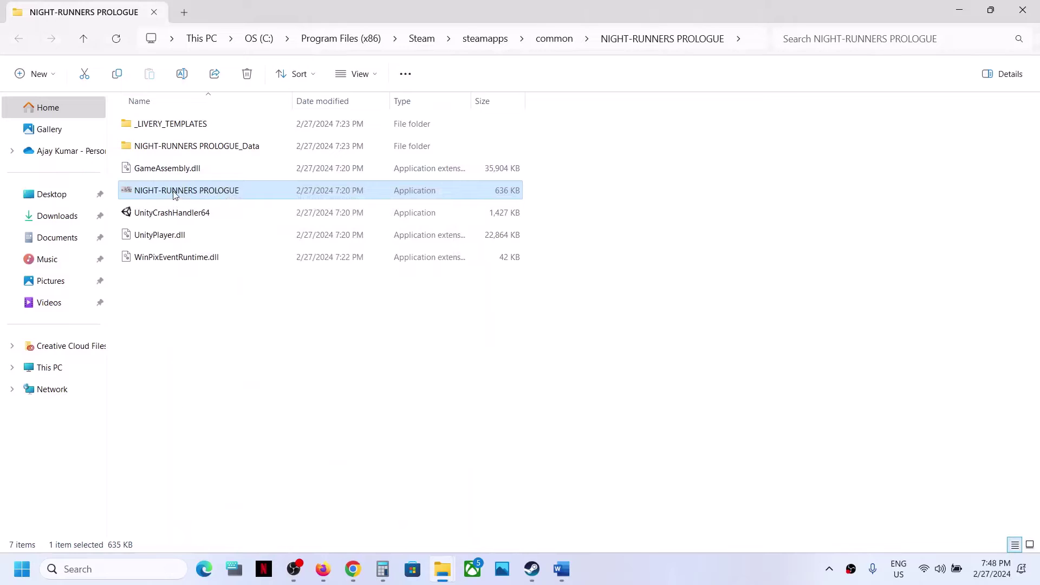
Turn off compatibility mode for the executable and apply
right_click(175, 195)
left_click(241, 388)
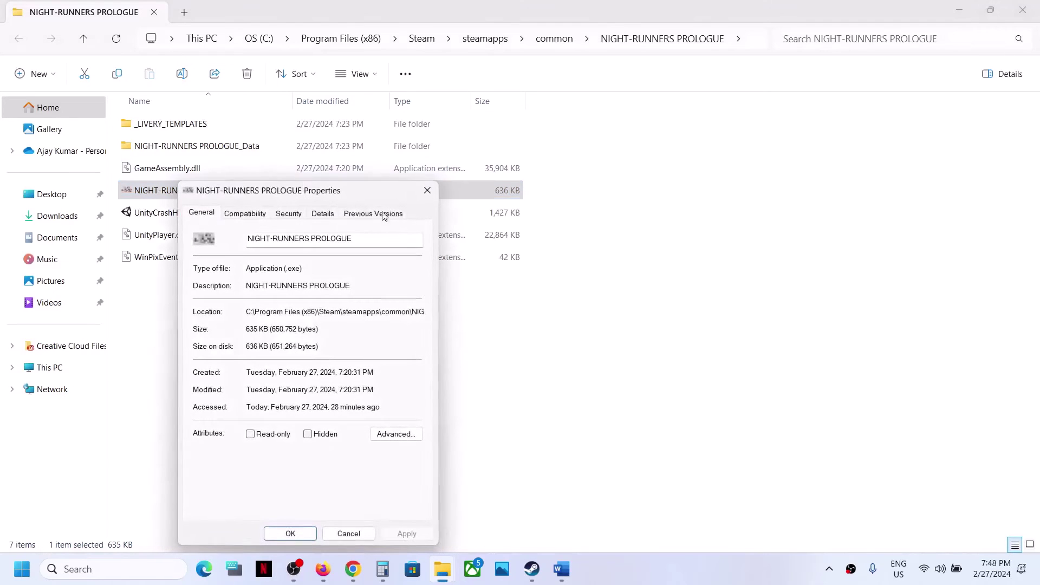
left_click(254, 219)
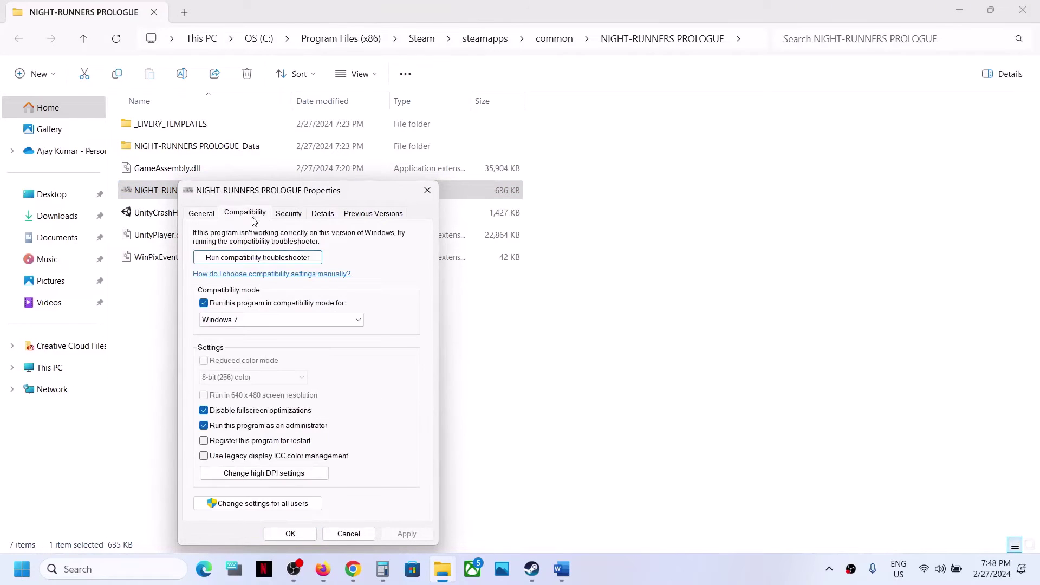
left_click(205, 304)
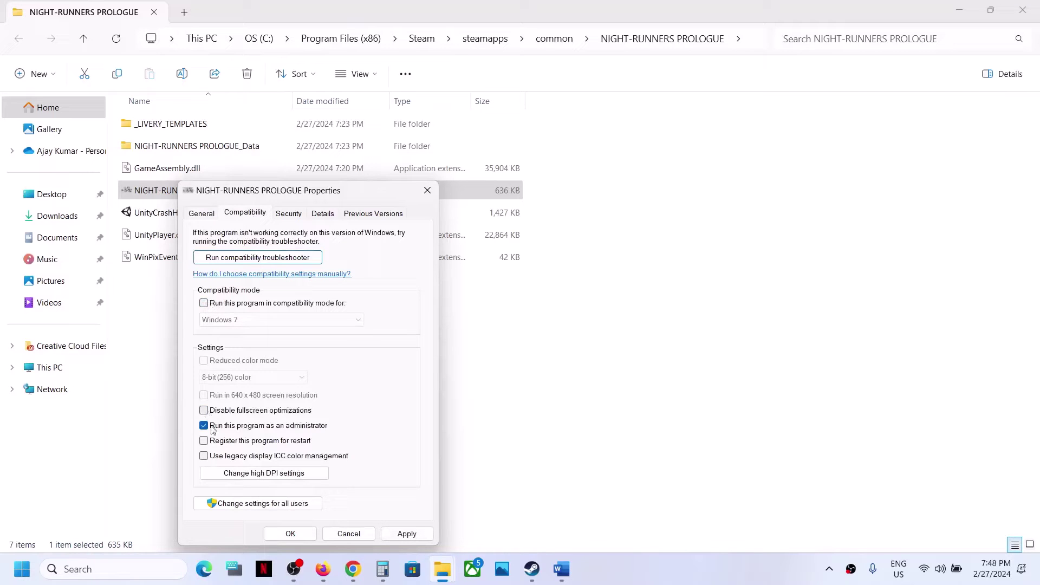
left_click(407, 533)
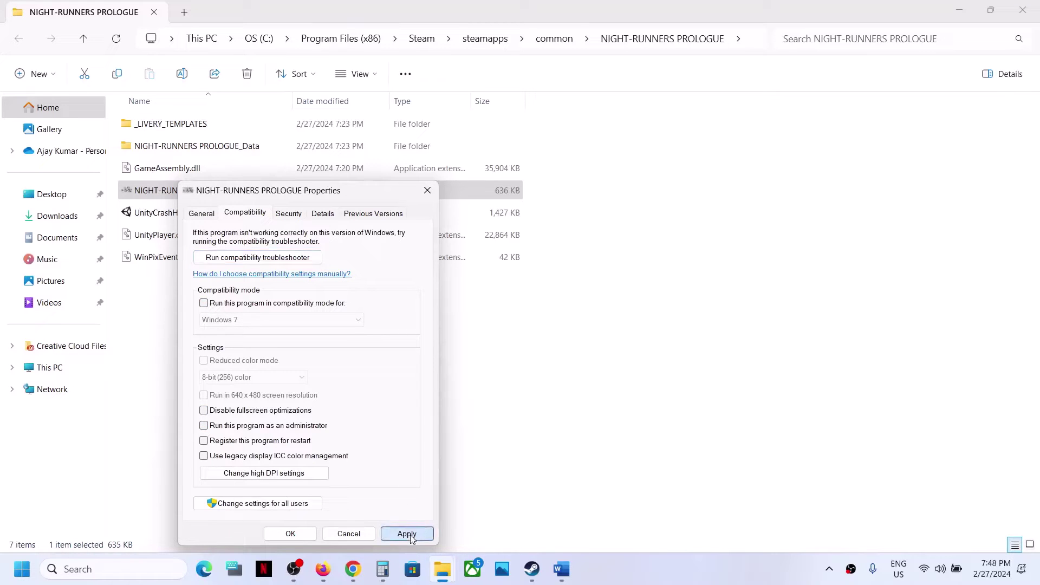
left_click(290, 534)
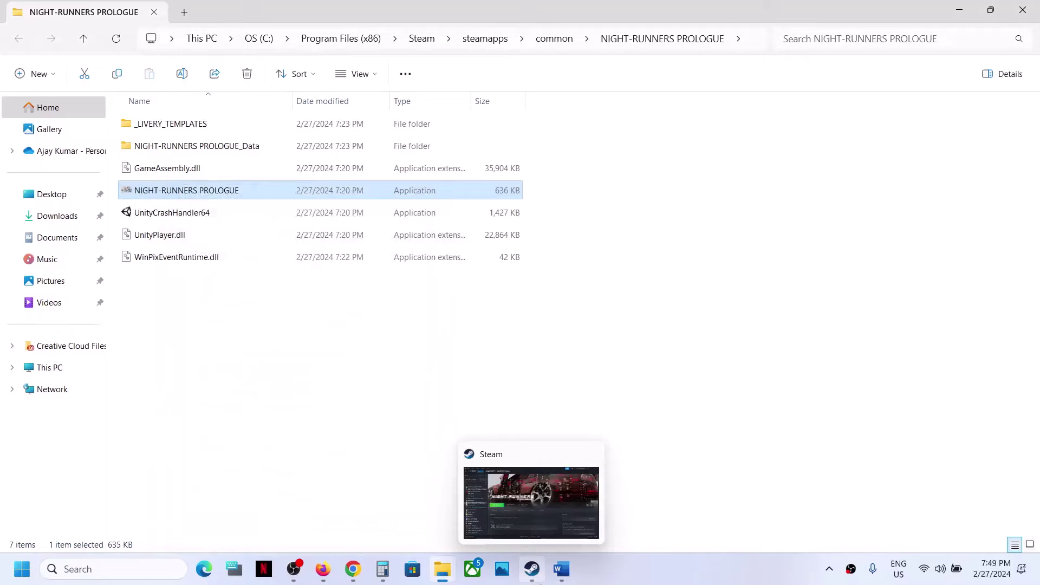
Highlight the 'Verify the game files' step in the Word checklist
left_click(542, 576)
left_click(561, 569)
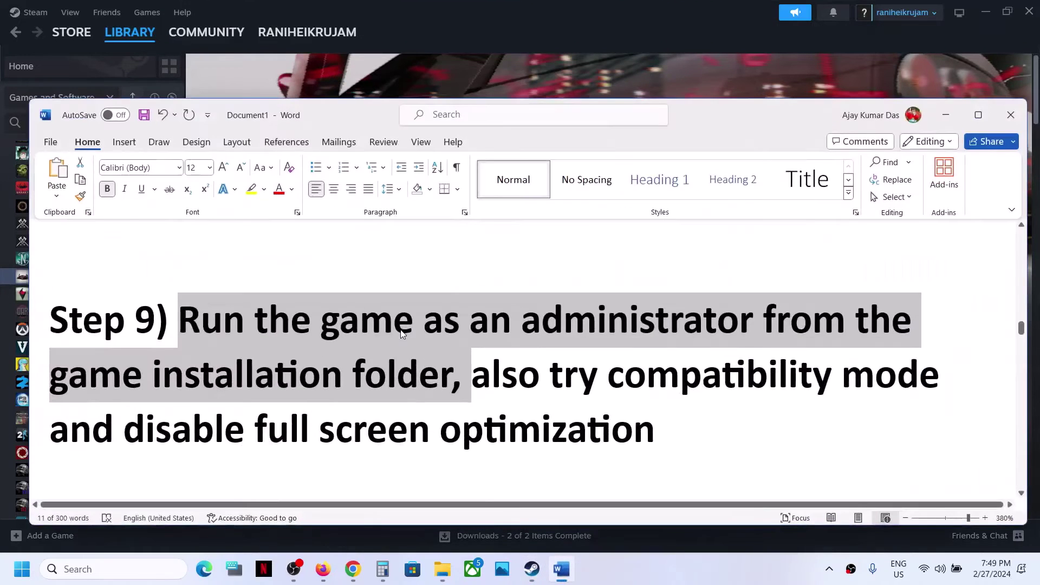
scroll(401, 329, "down", 3)
scroll(348, 347, "down", 1)
left_click_drag(236, 370, 547, 368)
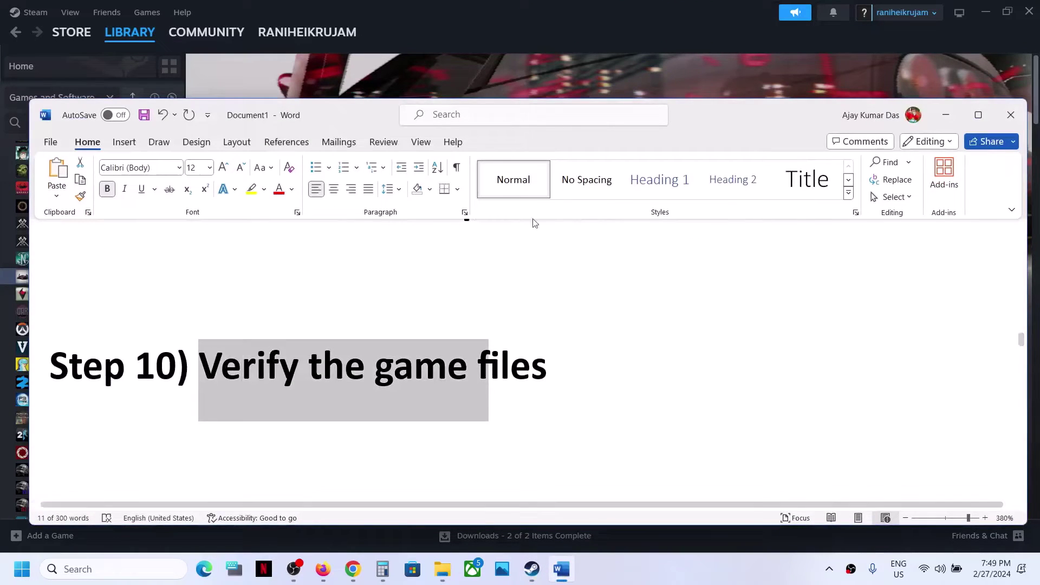
left_click(481, 49)
Start Verify integrity of game files from the game's Properties > Installed Files
right_click(147, 286)
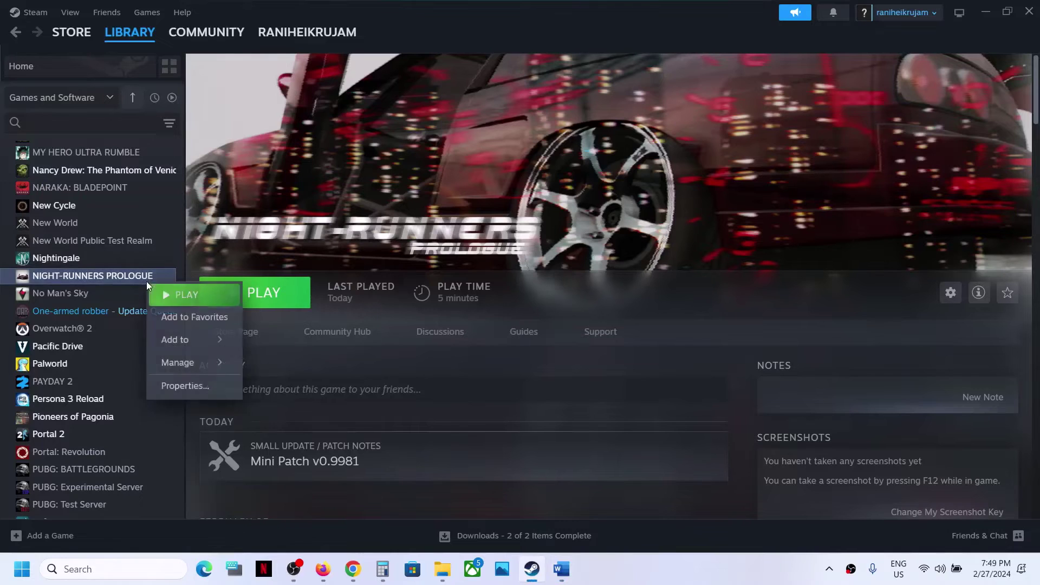
left_click(187, 385)
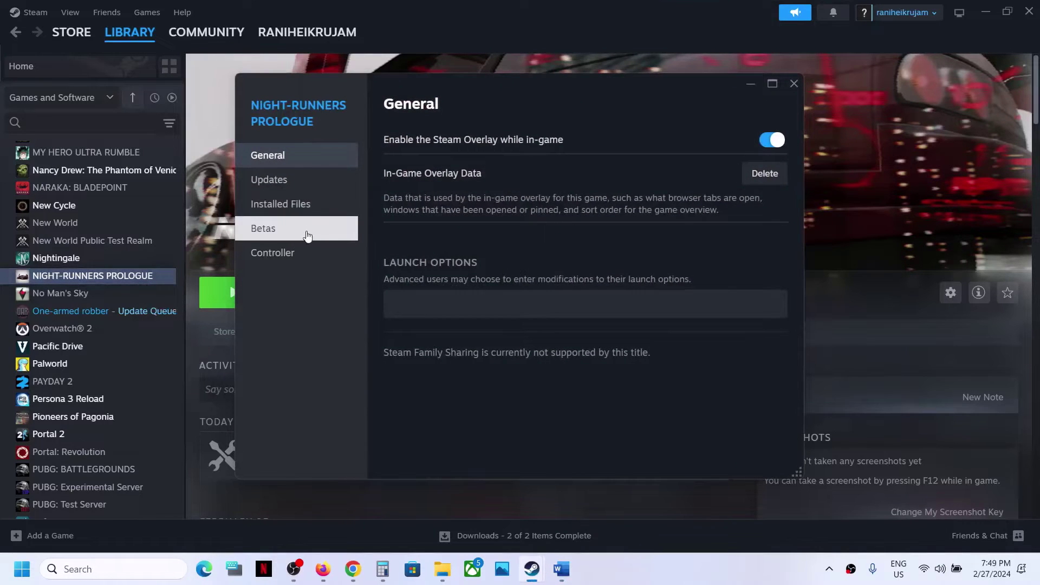
left_click(311, 209)
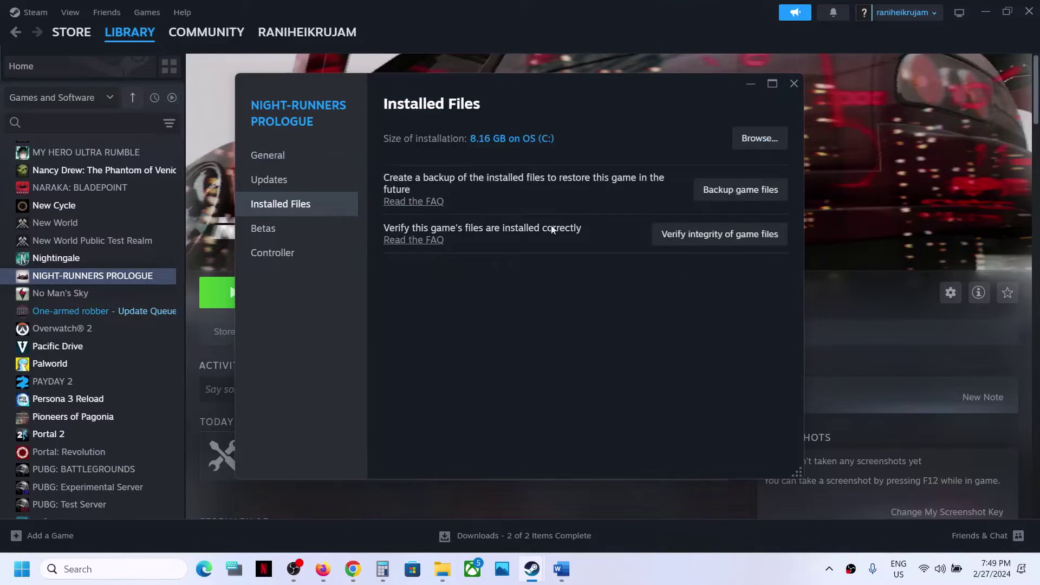
left_click(705, 239)
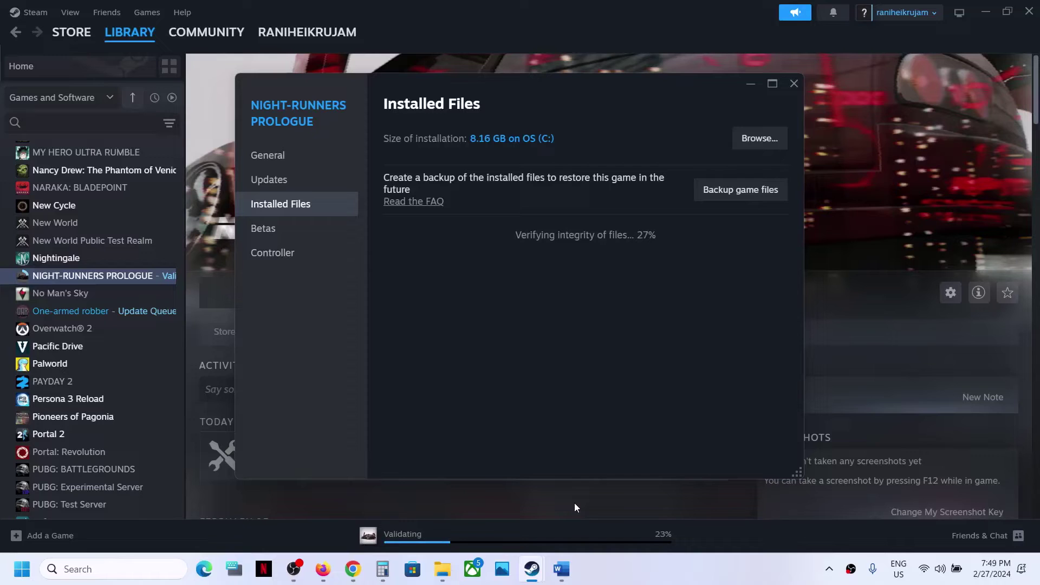
left_click(556, 574)
Autoformat Step 11's NVIDIA driver URL and AMD support URL as clickable hyperlinks
scroll(245, 341, "down", 4)
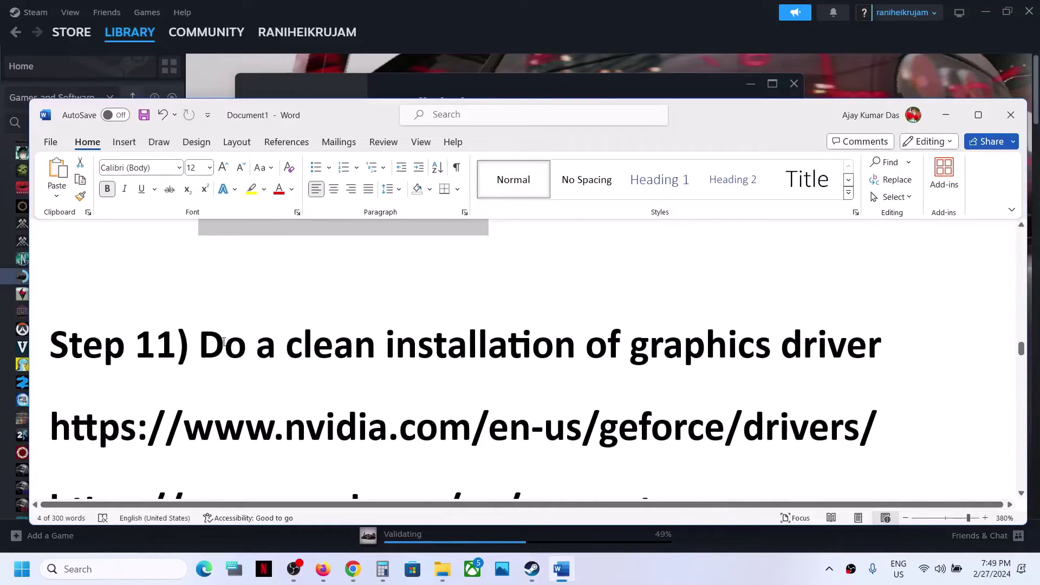
left_click_drag(200, 345, 780, 345)
scroll(692, 330, "down", 3)
scroll(745, 336, "up", 3)
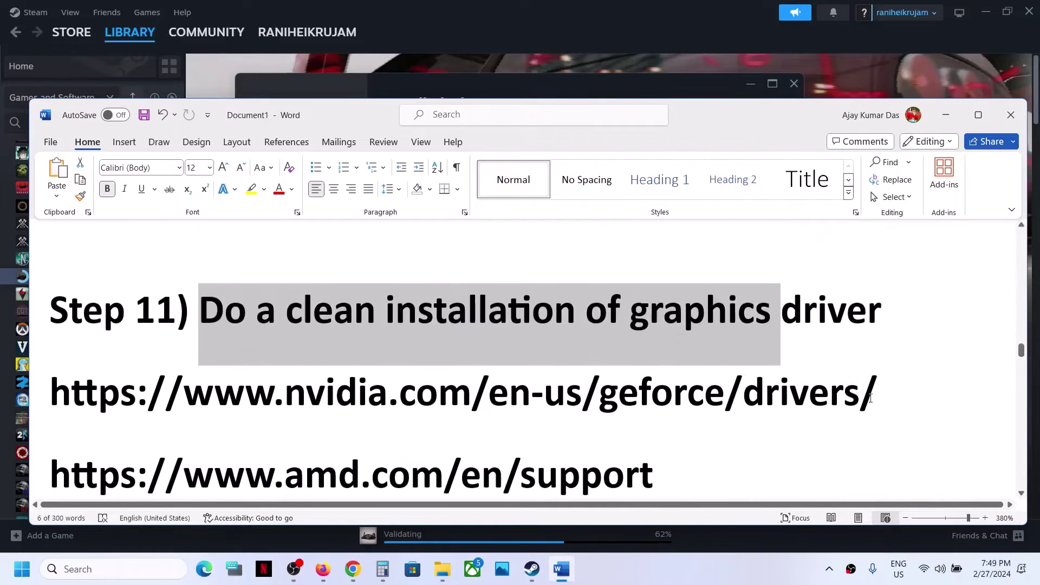
left_click(876, 398)
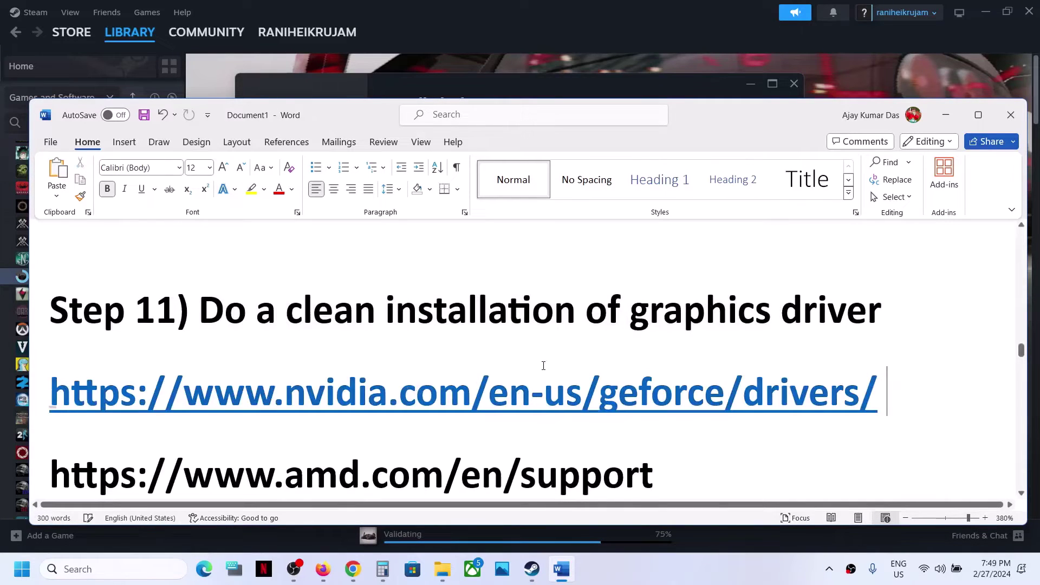
scroll(524, 369, "down", 1)
scroll(524, 368, "down", 1)
left_click(651, 370)
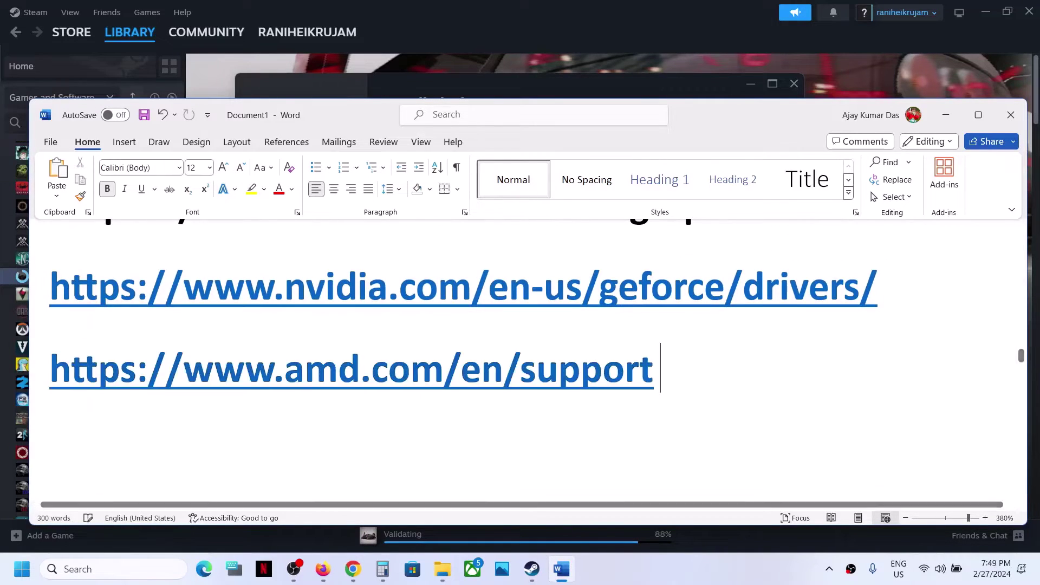
scroll(623, 325, "up", 3)
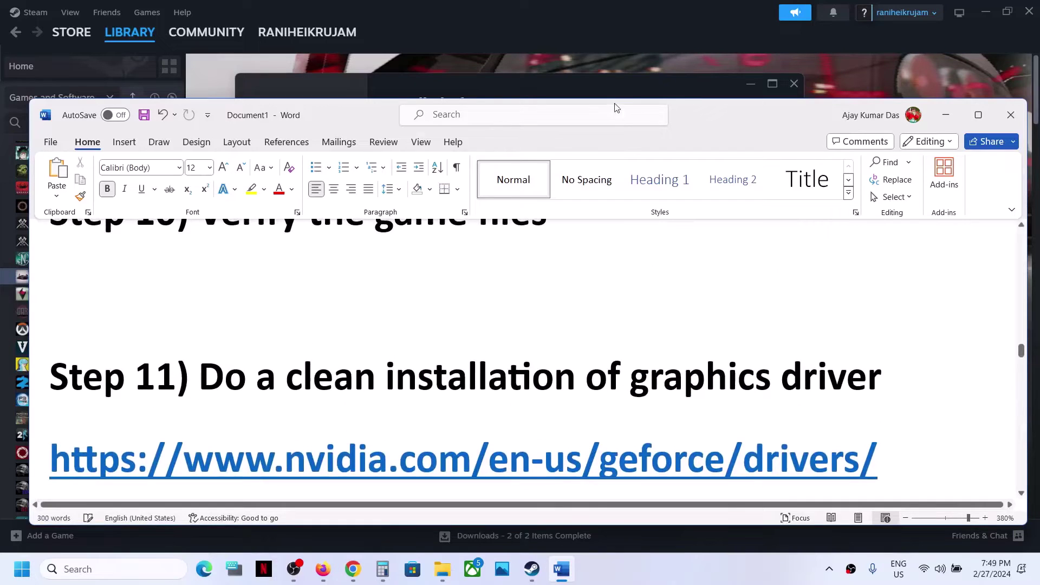
left_click(596, 18)
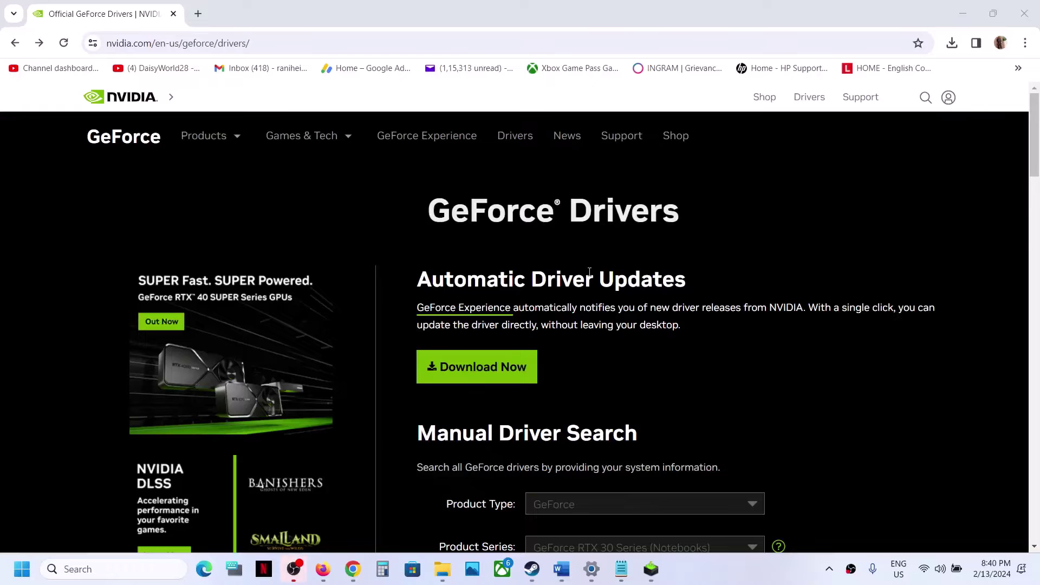
Search NVIDIA drivers for GeForce RTX 30 Series (Notebooks), RTX 3050 Laptop GPU, Windows 11
scroll(607, 344, "down", 3)
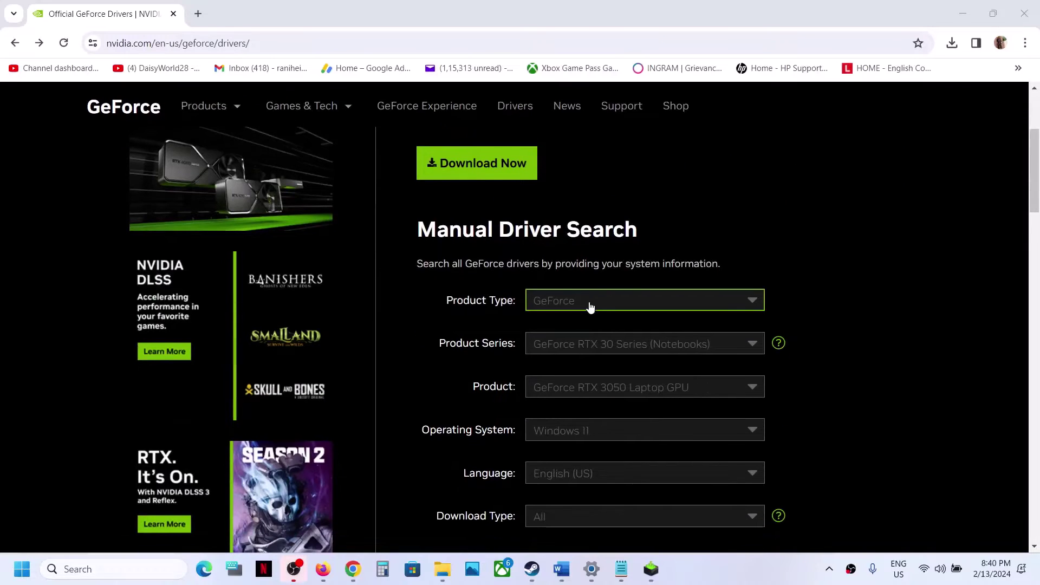
left_click(590, 303)
left_click(589, 324)
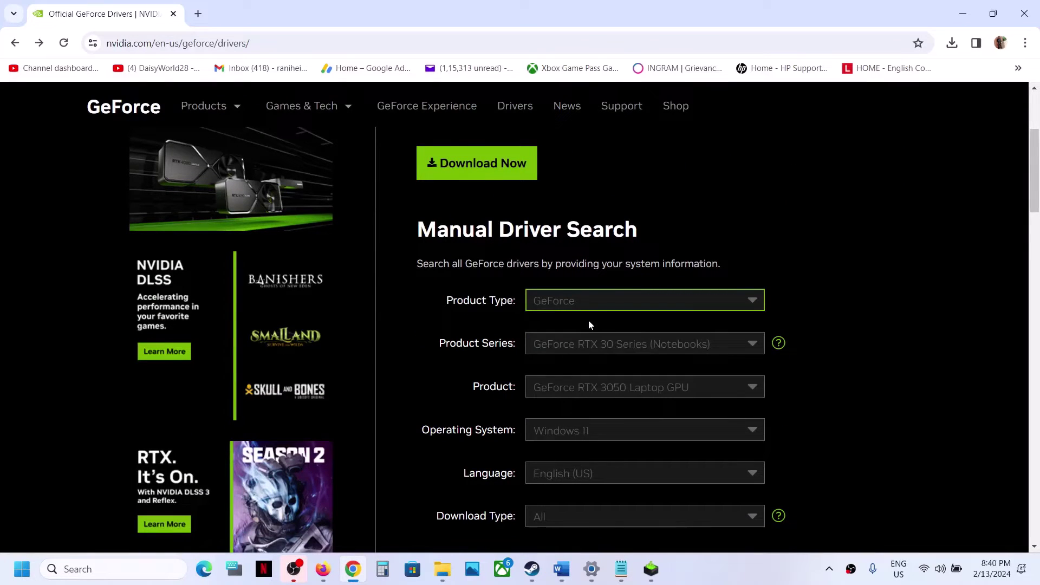
left_click(625, 352)
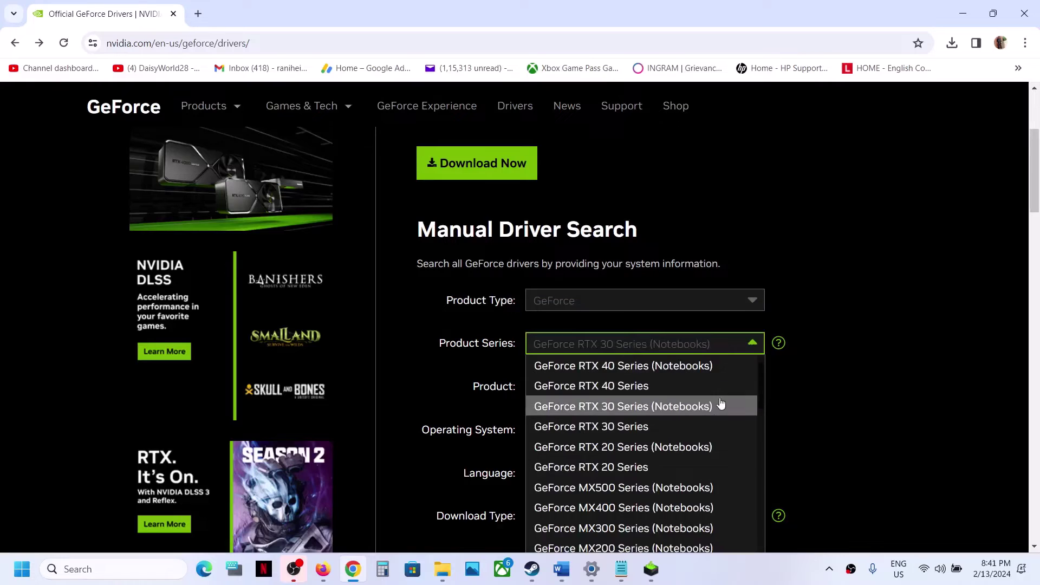
left_click(674, 413)
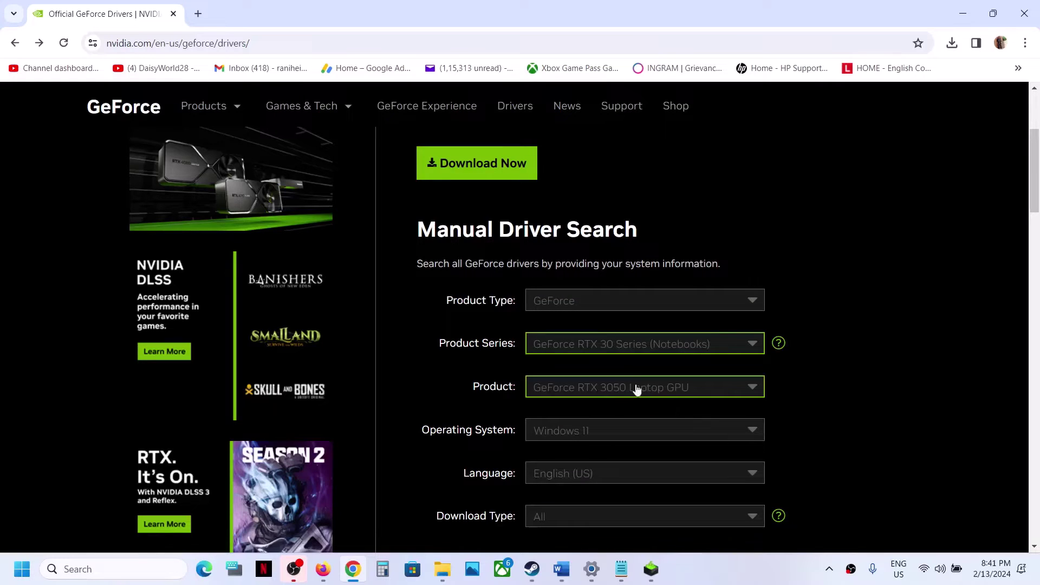
left_click(626, 396)
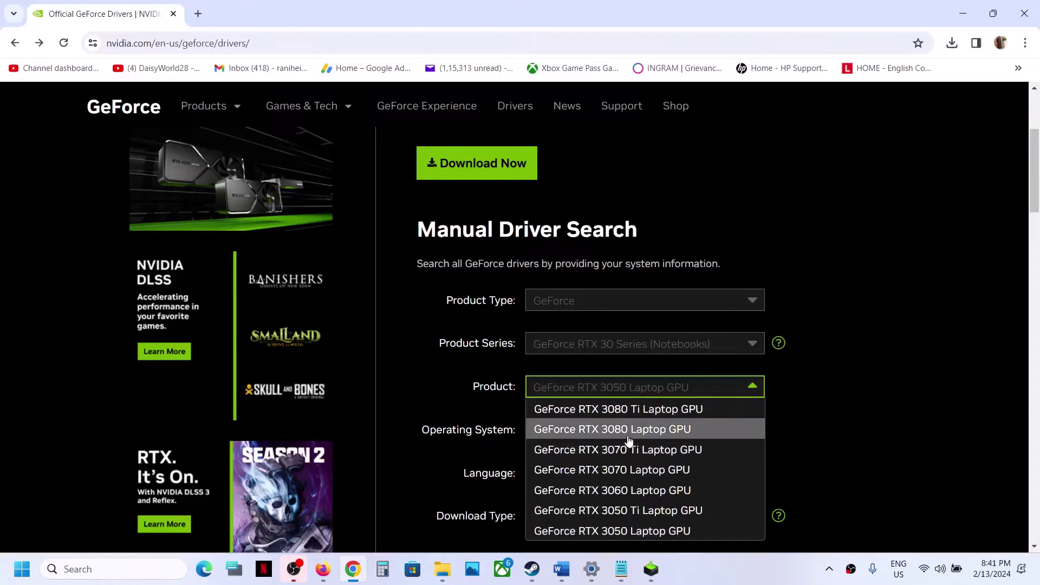
left_click(645, 530)
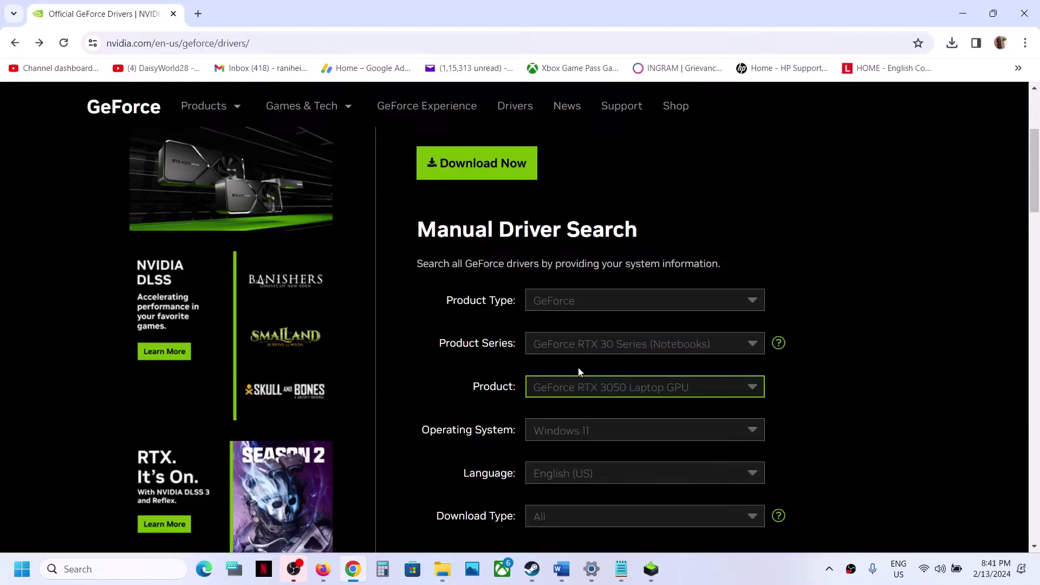
scroll(577, 367, "down", 2)
left_click(601, 304)
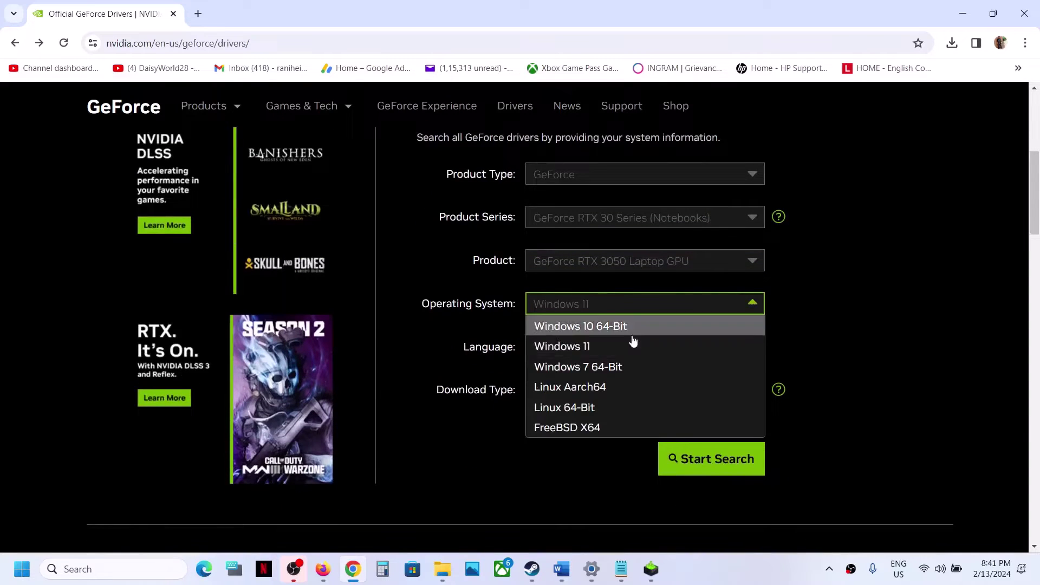
left_click(599, 347)
left_click(693, 466)
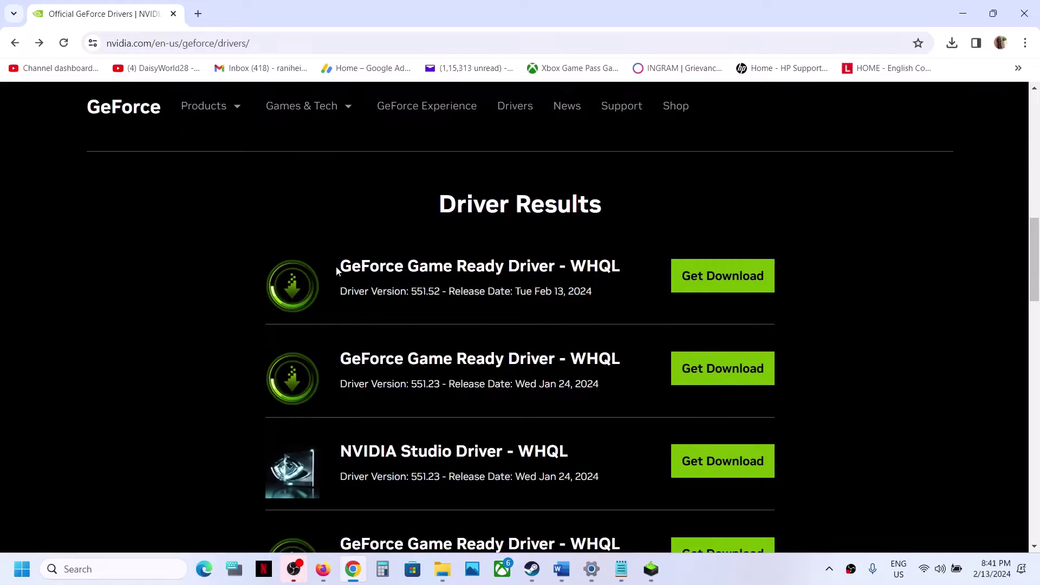
Start downloading the newest result, the 551.52 Game Ready Driver
left_click_drag(336, 267, 549, 266)
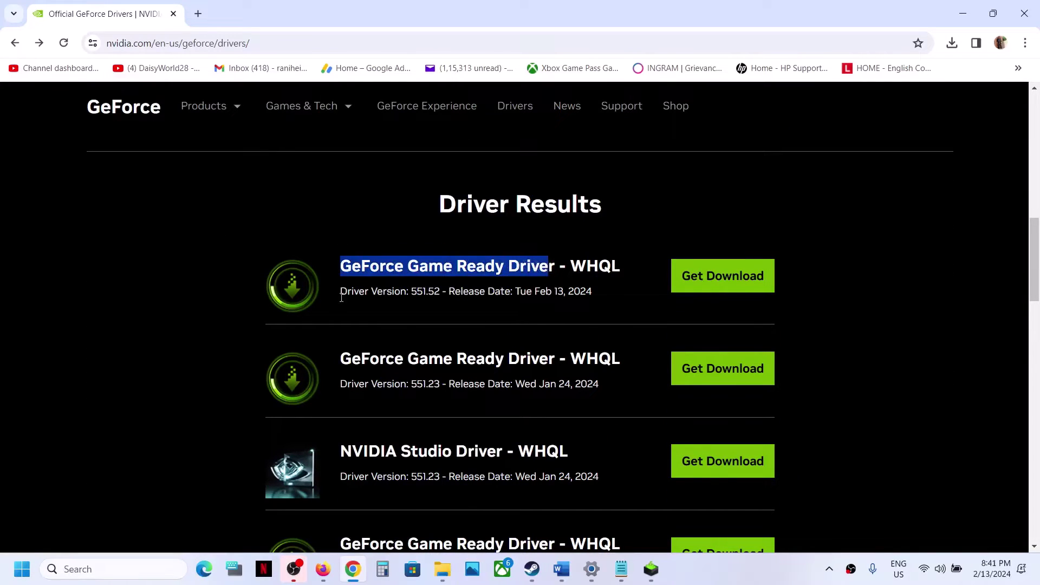
left_click_drag(339, 294, 420, 292)
left_click(438, 294)
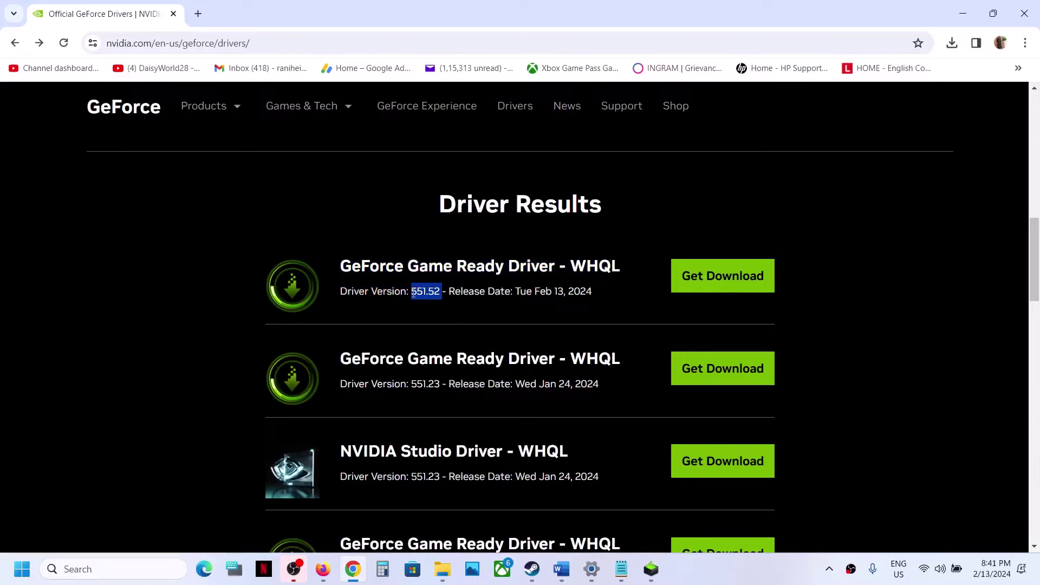
left_click(698, 274)
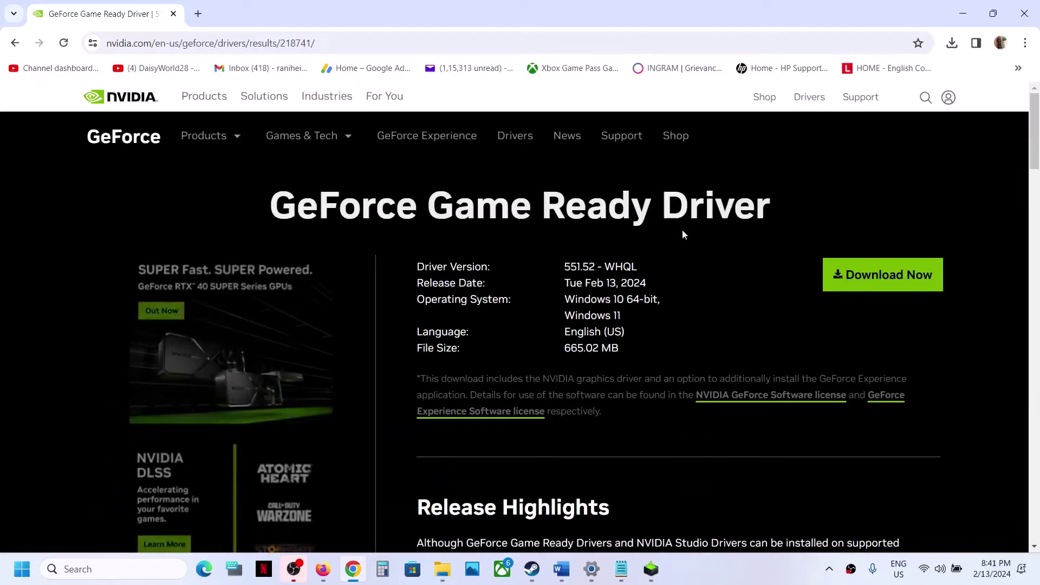
left_click(893, 241)
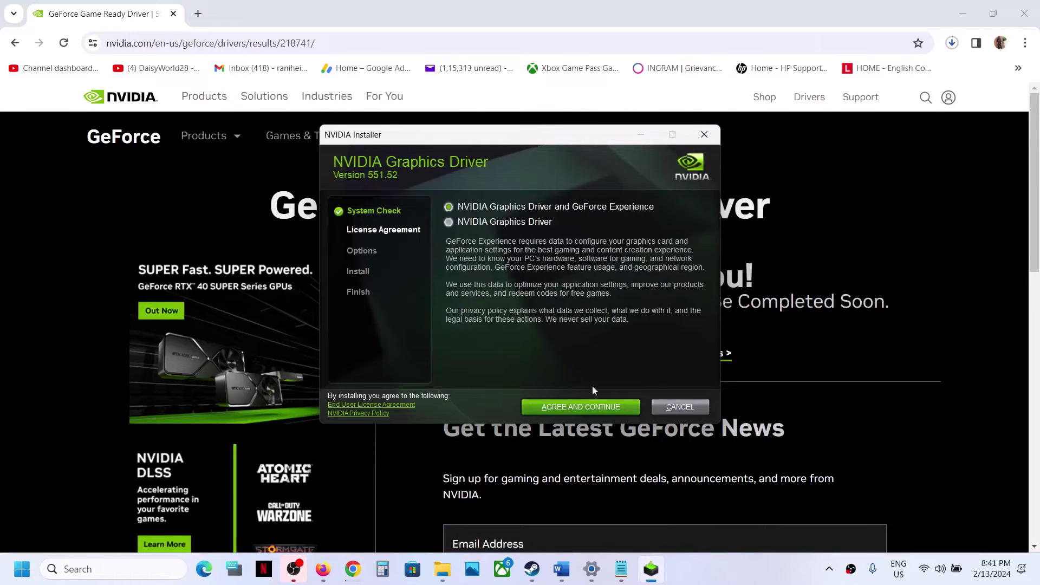
Accept the license and start a Custom (Advanced) clean installation of driver 551.52
left_click(594, 409)
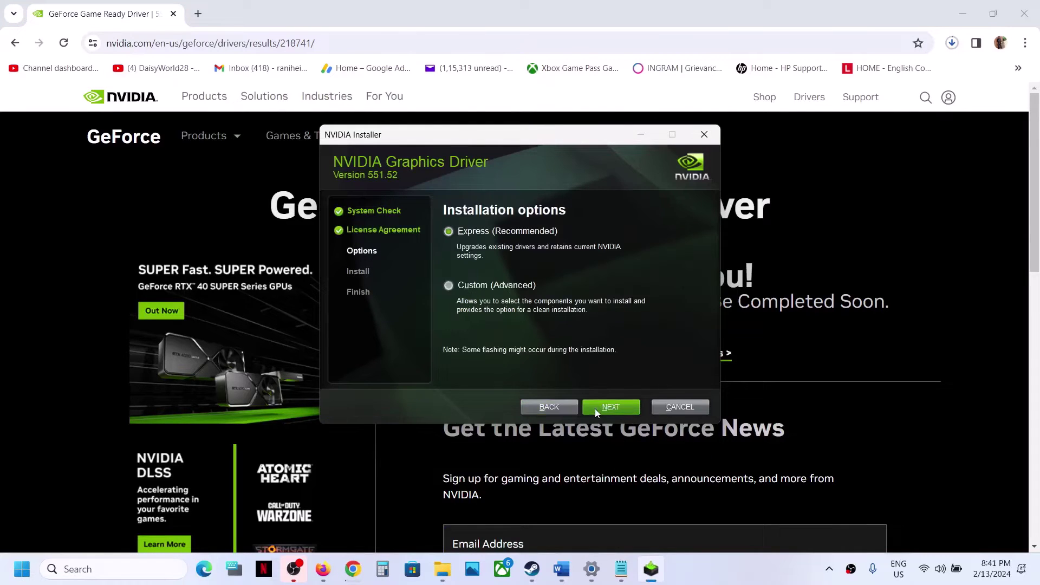
left_click(447, 284)
left_click(617, 411)
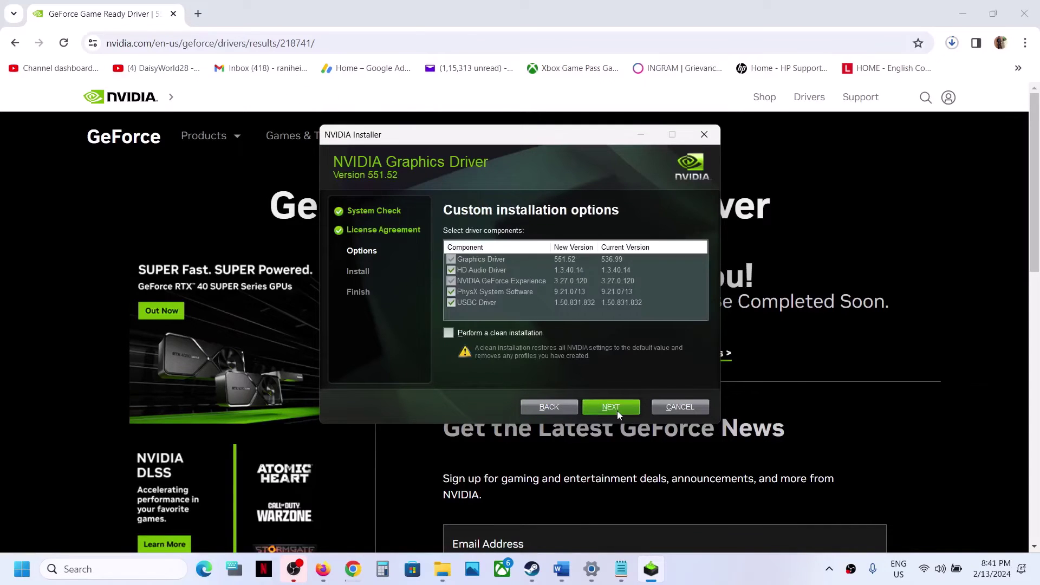
left_click(447, 332)
left_click(609, 408)
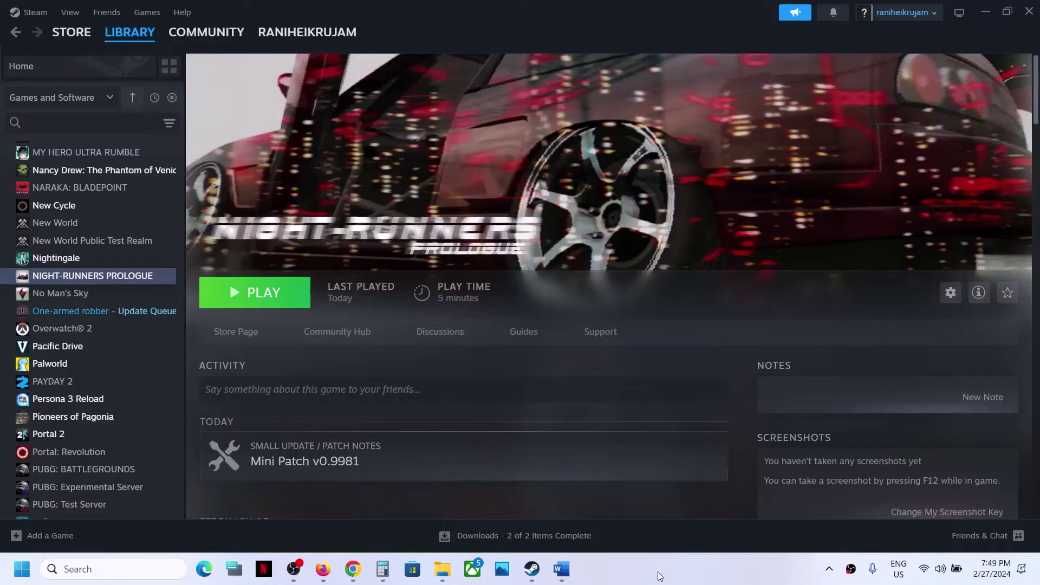
Bring up Step 12 in the Word checklist and highlight its graphics instructions
left_click(561, 569)
scroll(438, 308, "down", 3)
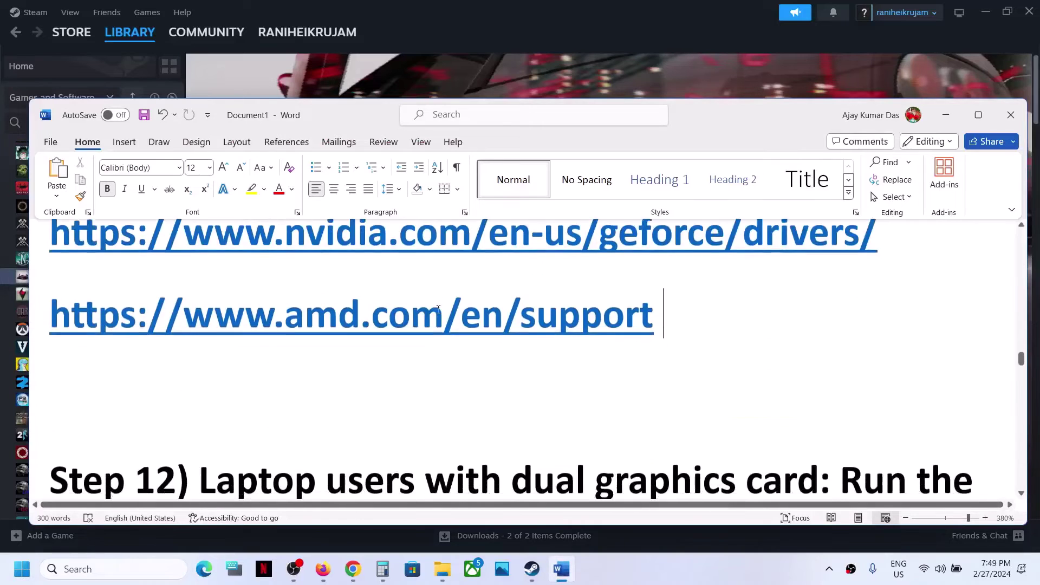
scroll(437, 309, "down", 3)
left_click_drag(234, 284, 628, 347)
left_click(508, 344)
double_click(456, 348)
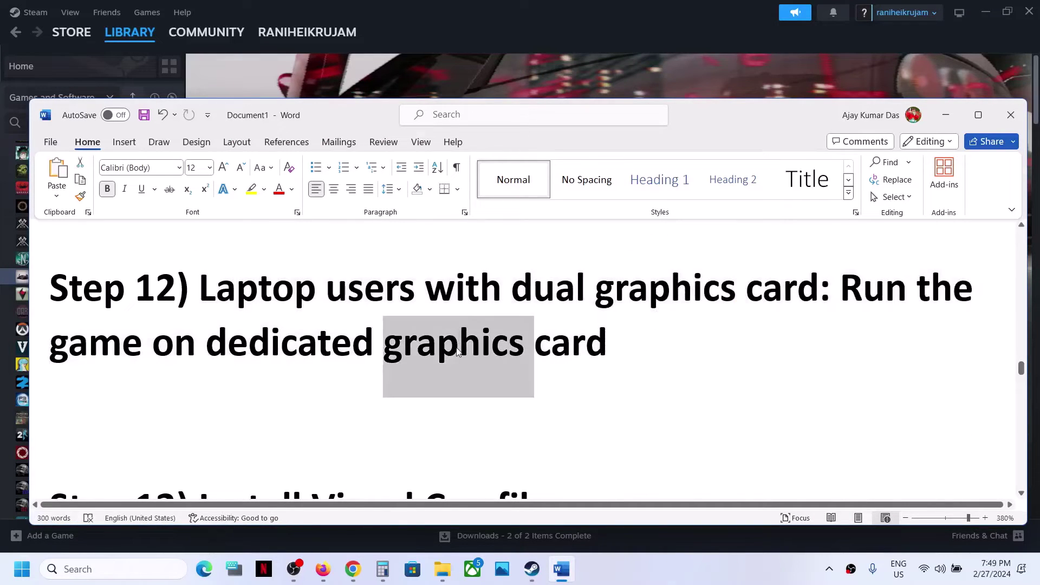
Add the NIGHT-RUNNERS PROLOGUE application to the Windows Graphics settings app list
left_click(112, 582)
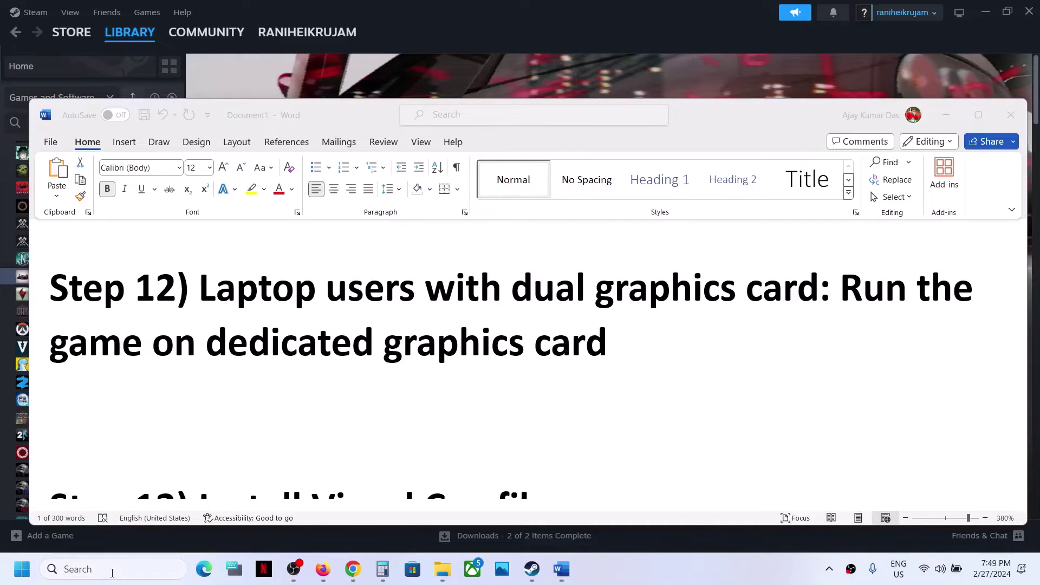
type("graphics settings")
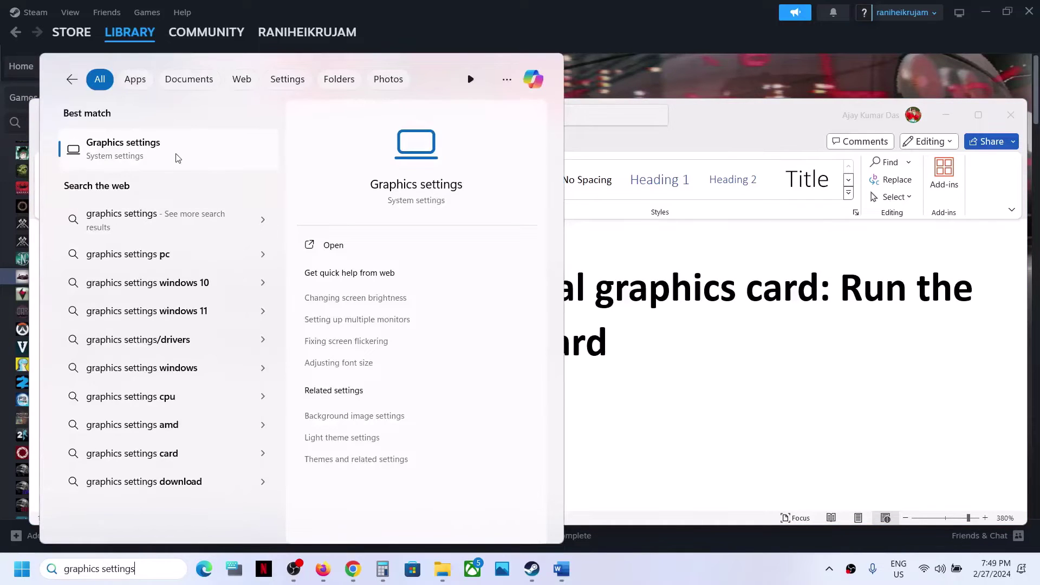
left_click(178, 157)
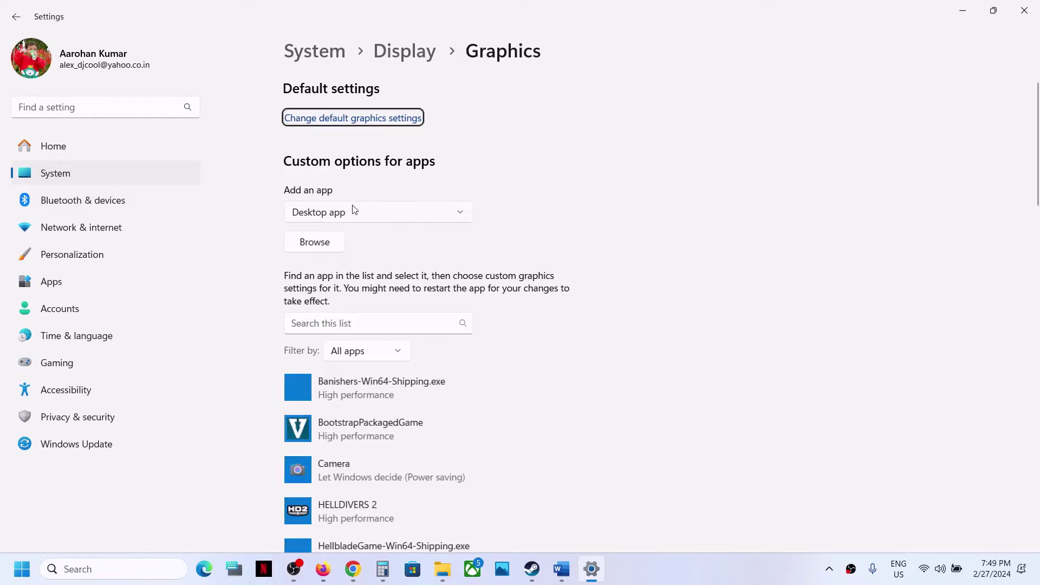
left_click(320, 249)
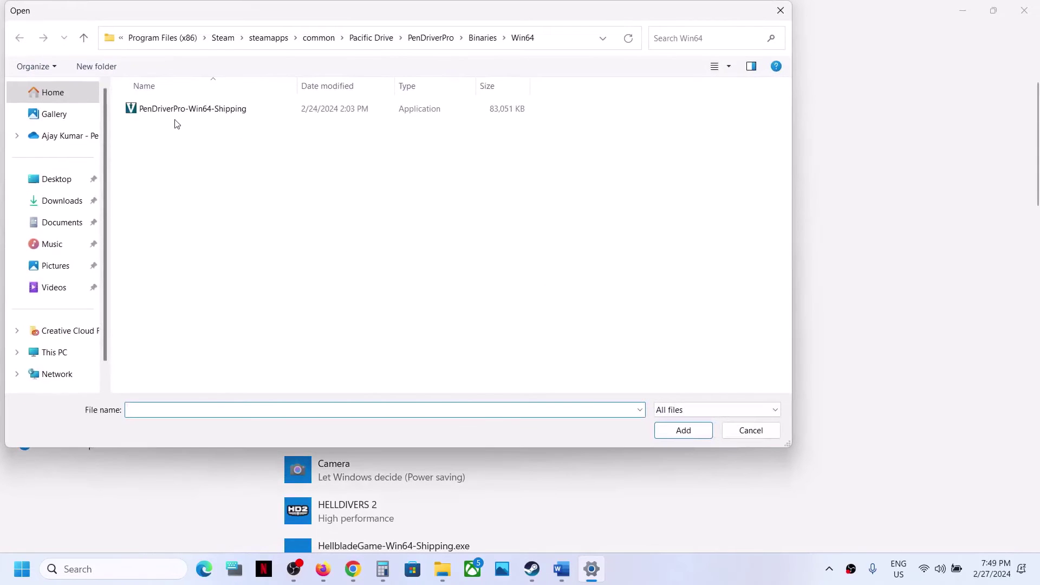
left_click(318, 37)
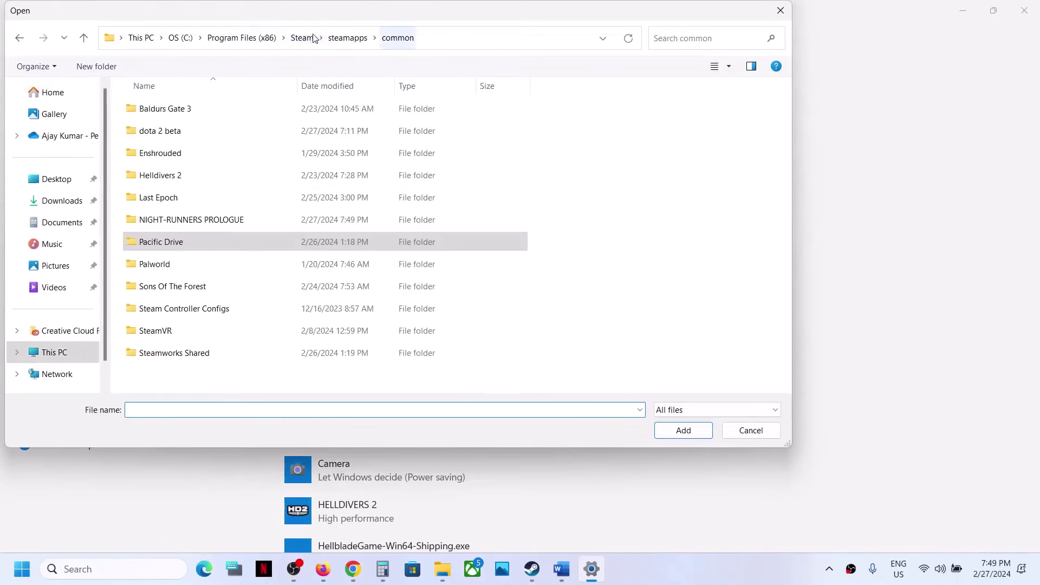
left_click(203, 219)
double_click(202, 219)
left_click(184, 155)
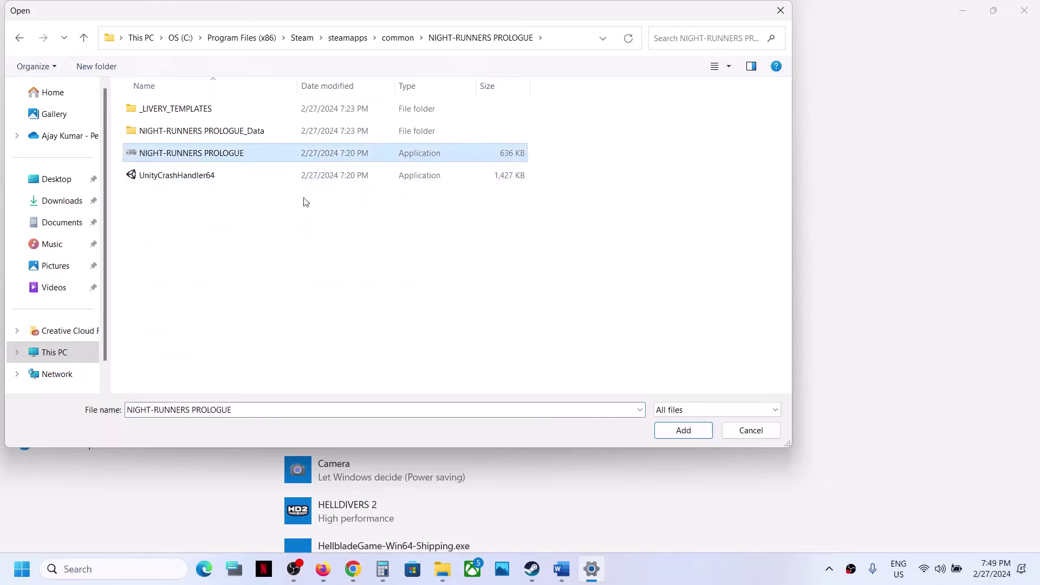
left_click(683, 430)
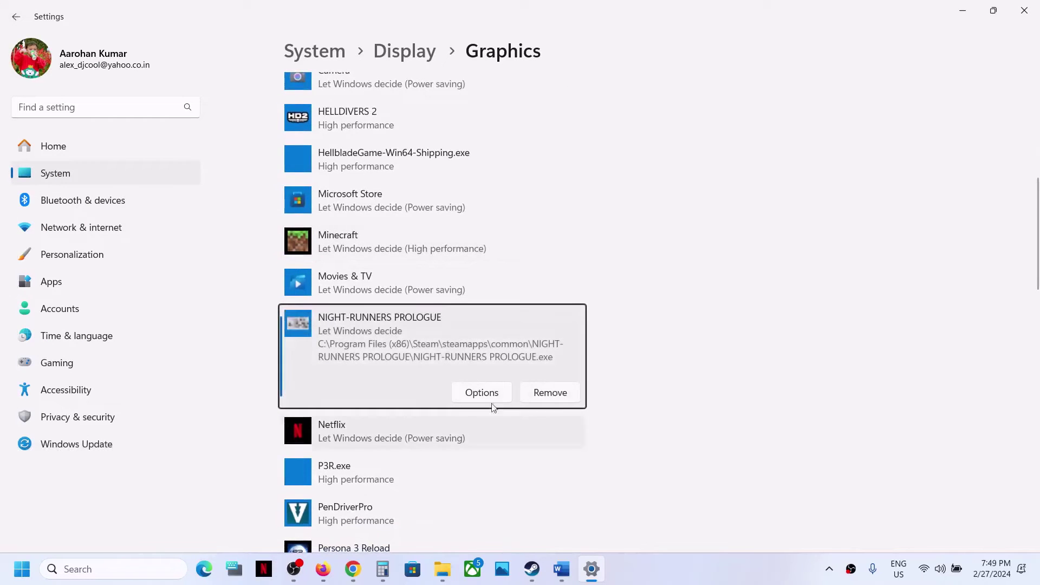
Set the game's graphics preference to High performance, save it, and close Settings
left_click(466, 392)
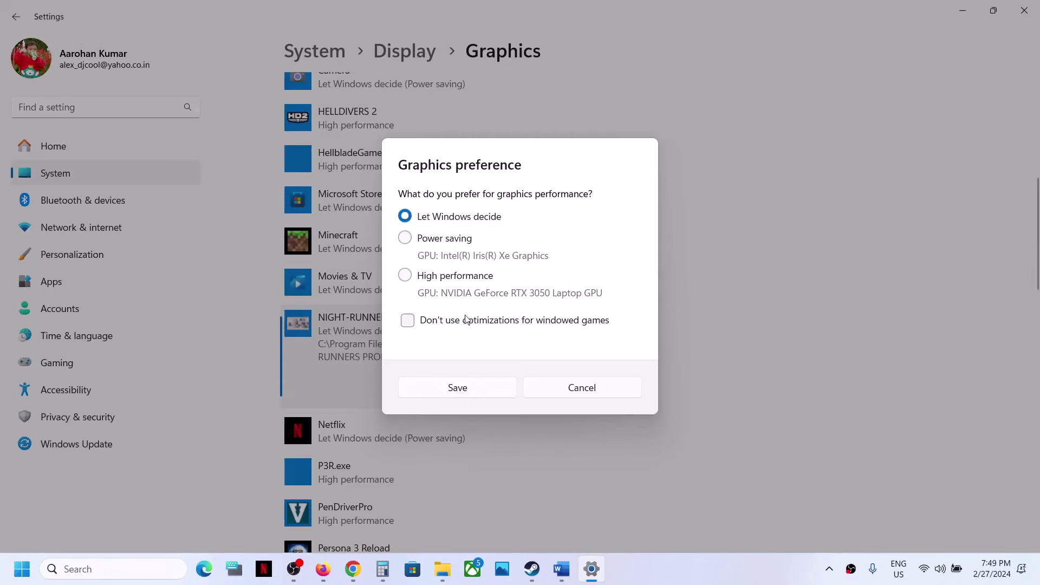
left_click(449, 277)
left_click(485, 393)
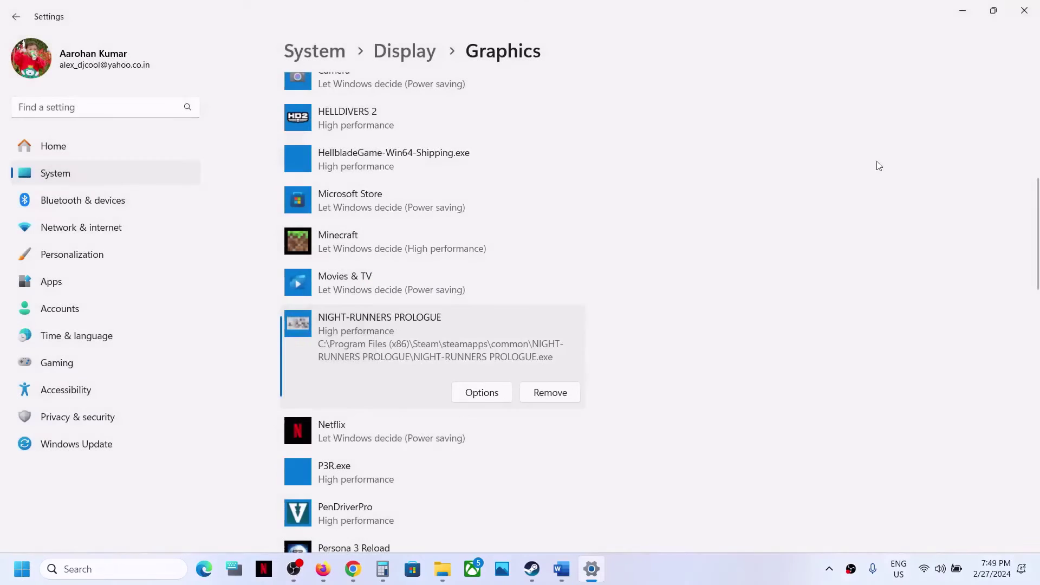
left_click(1025, 9)
Copy the Step 13 Visual C++ downloads URL from Word and load it in a new Chrome tab
scroll(478, 322, "down", 3)
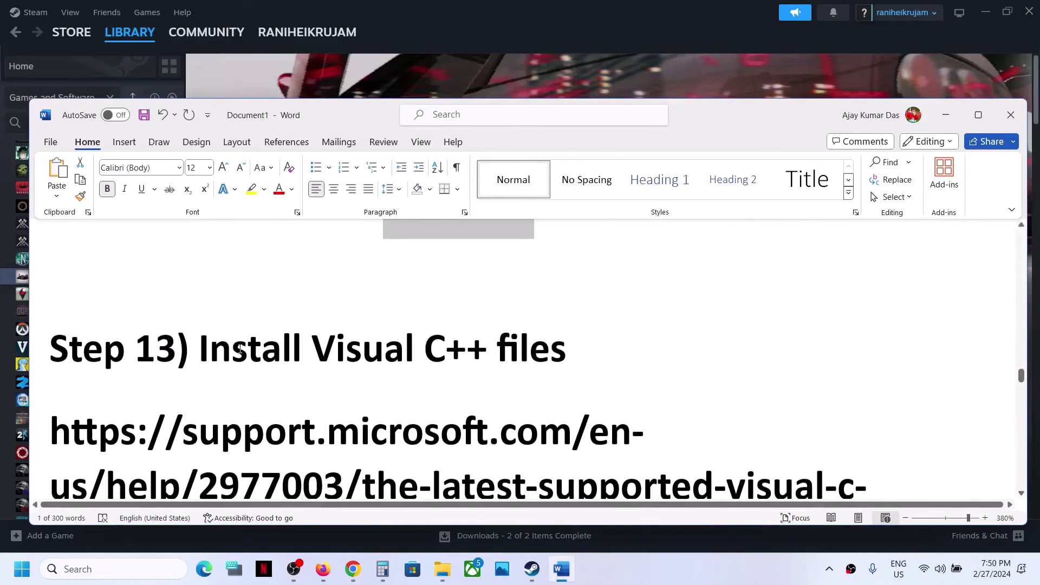
scroll(237, 348, "down", 2)
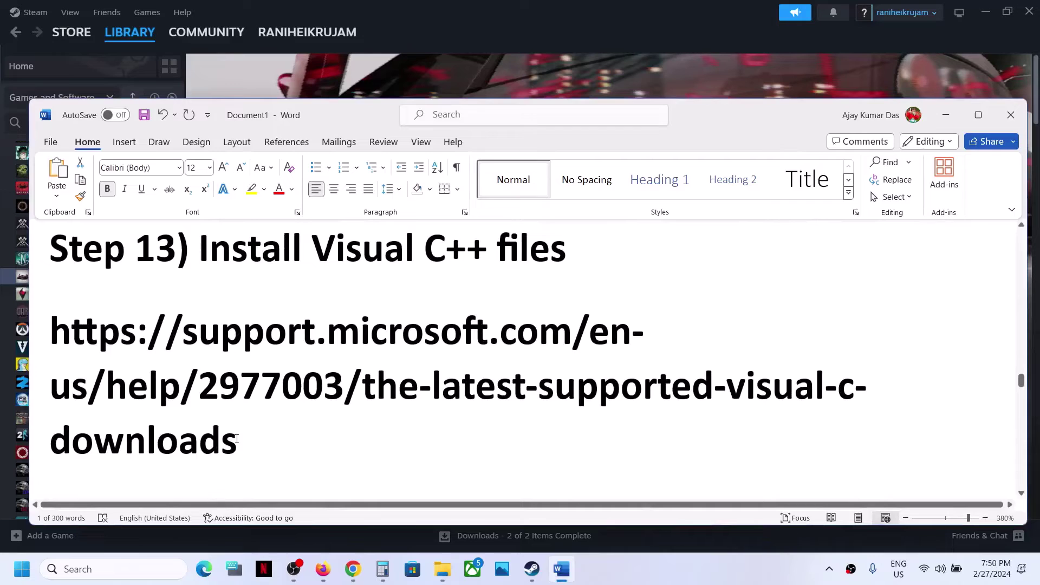
key("space")
triple_click(97, 359)
key("ctrl+c")
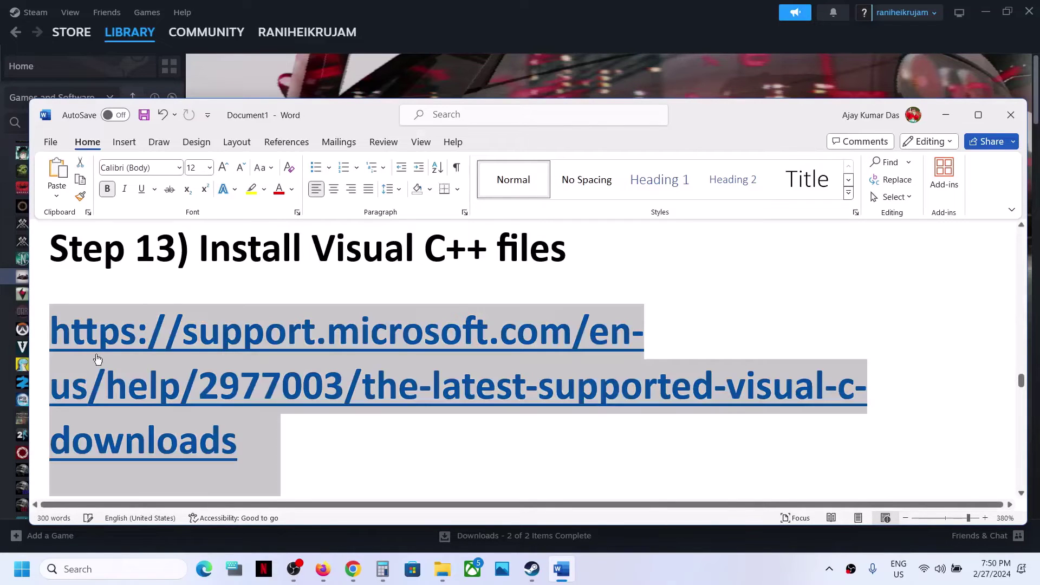
left_click(354, 575)
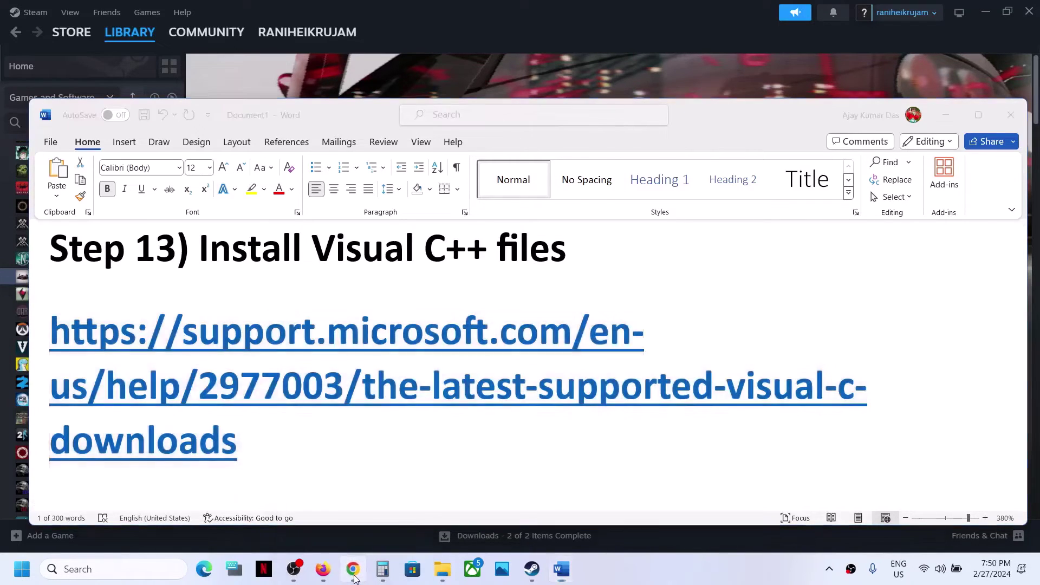
left_click(199, 15)
key("ctrl+v")
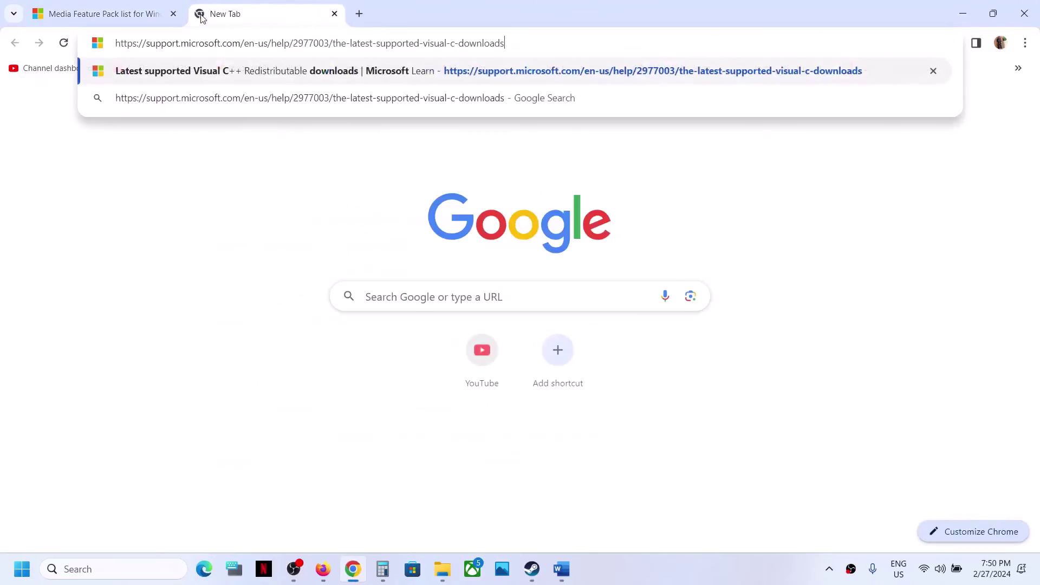
key("Return")
Download the x86 Visual C++ 2015-2022 redistributable from the downloads page
scroll(323, 180, "down", 10)
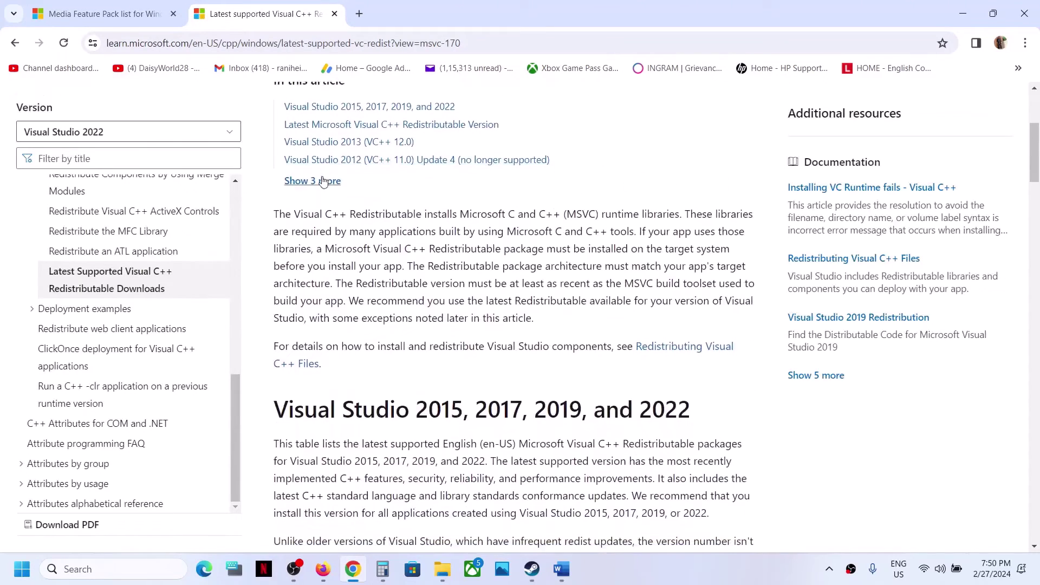
scroll(324, 180, "down", 2)
scroll(404, 120, "up", 1)
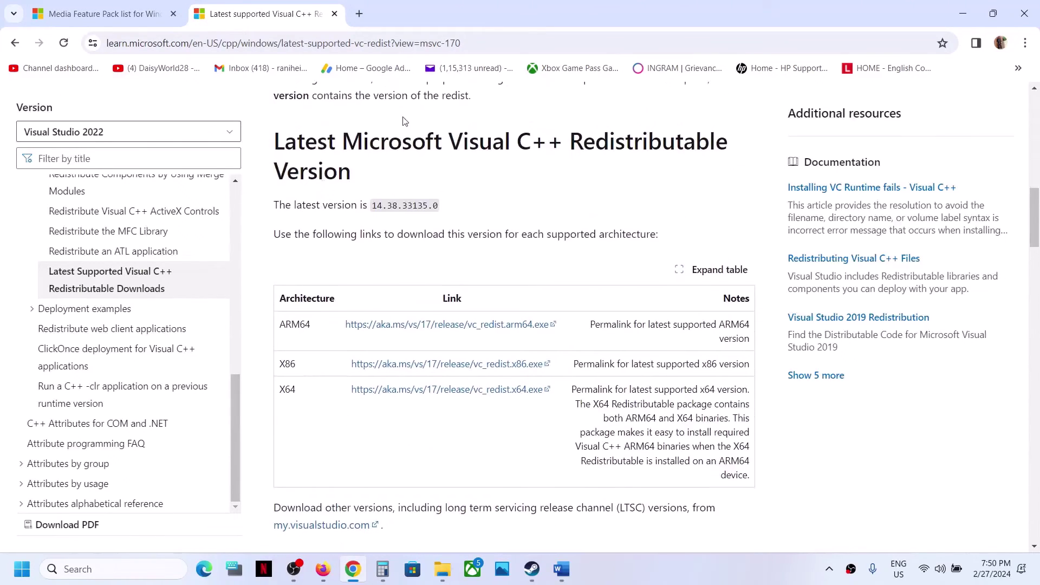
left_click_drag(352, 142, 618, 146)
scroll(617, 154, "down", 1)
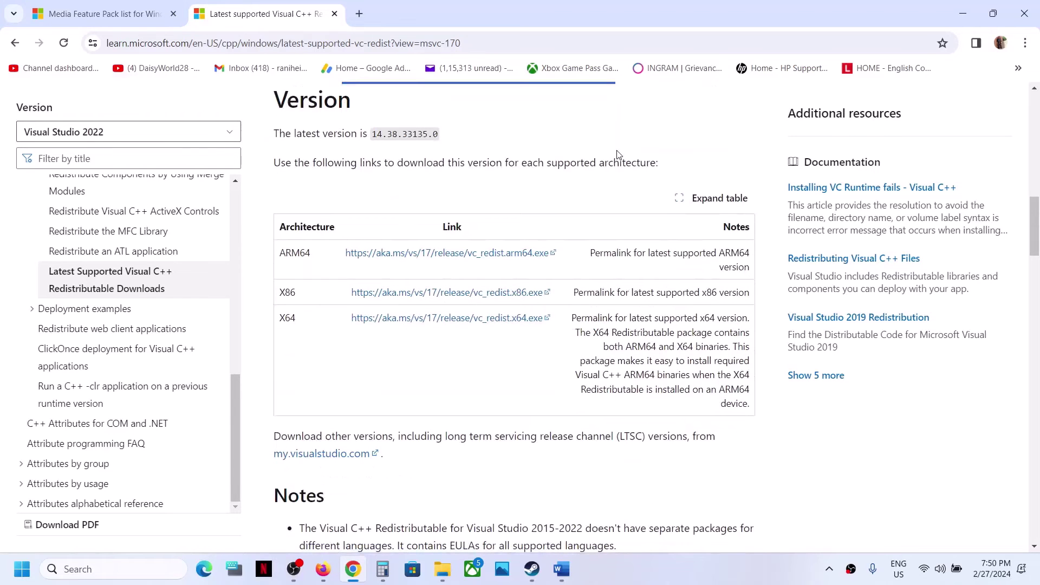
double_click(286, 292)
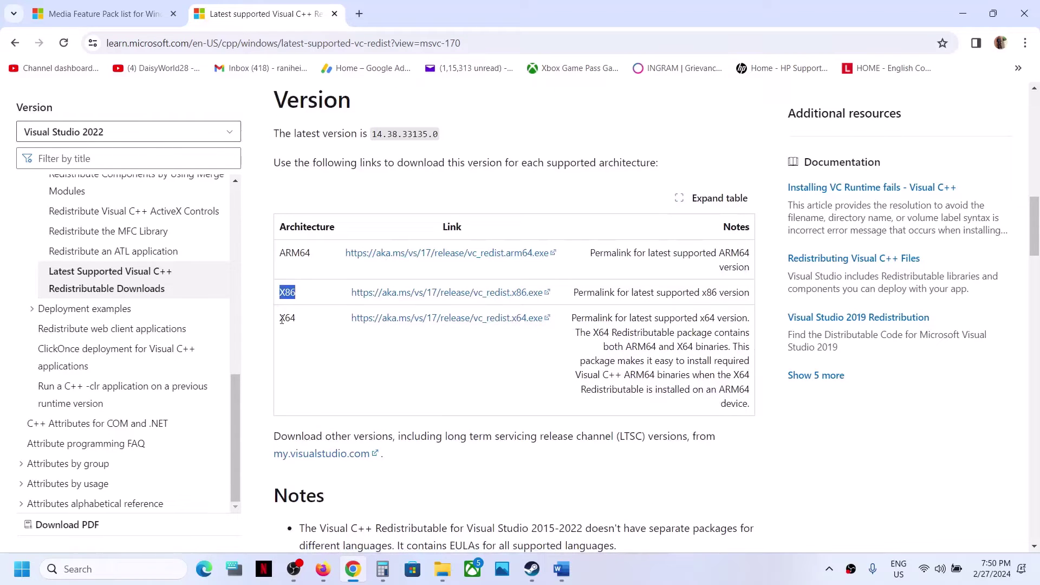
left_click_drag(280, 318, 356, 330)
left_click(405, 295)
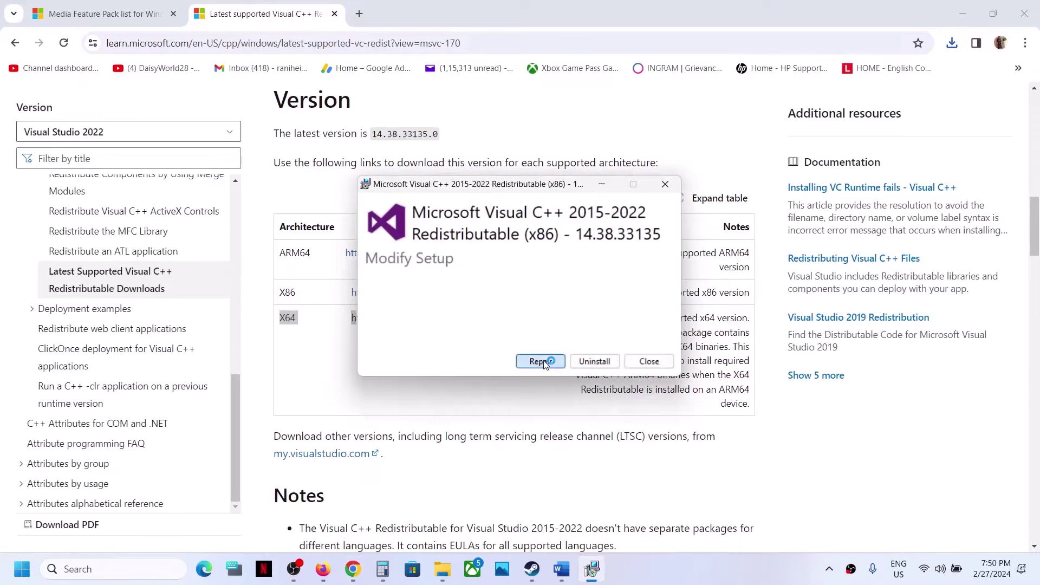
Repair the x86 redistributable, then download and repair the x64 one
left_click(541, 361)
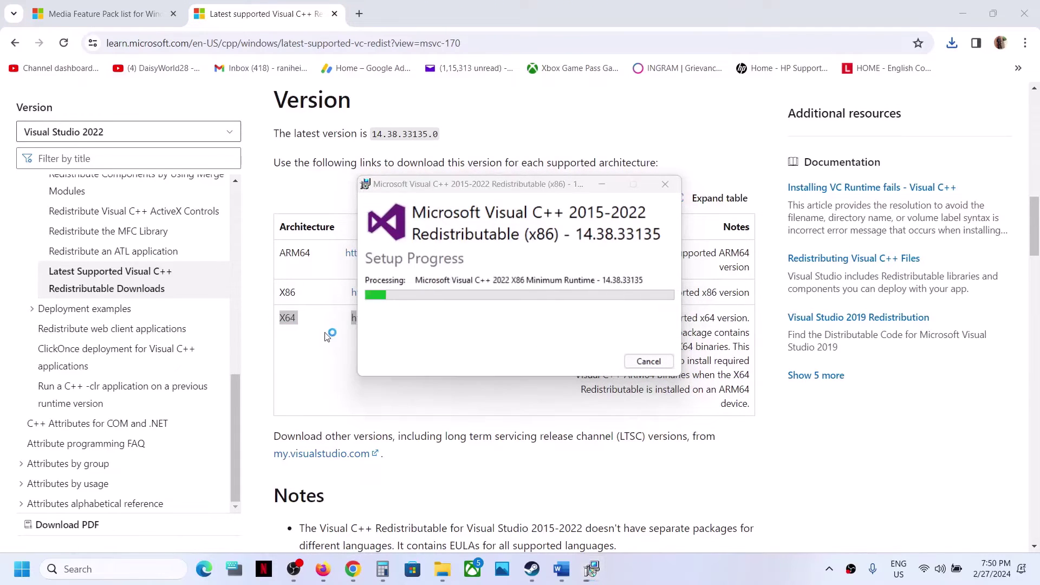
left_click(388, 322)
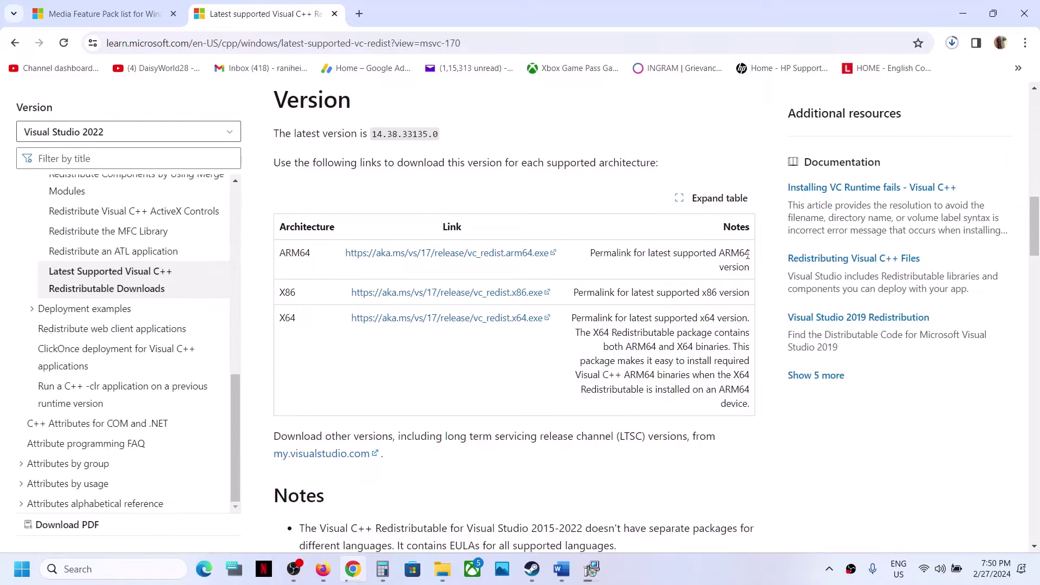
left_click(593, 570)
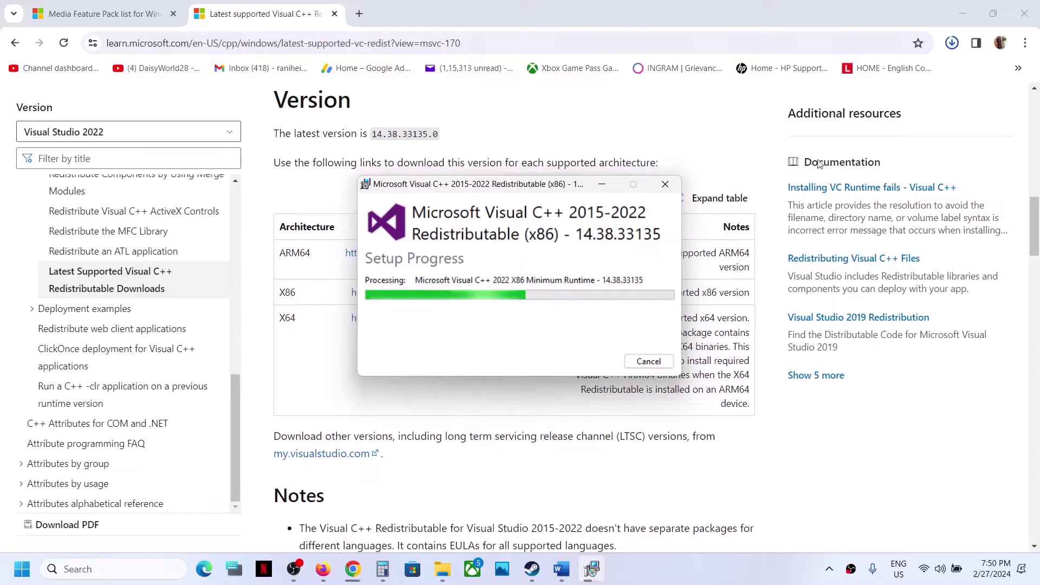
left_click(866, 87)
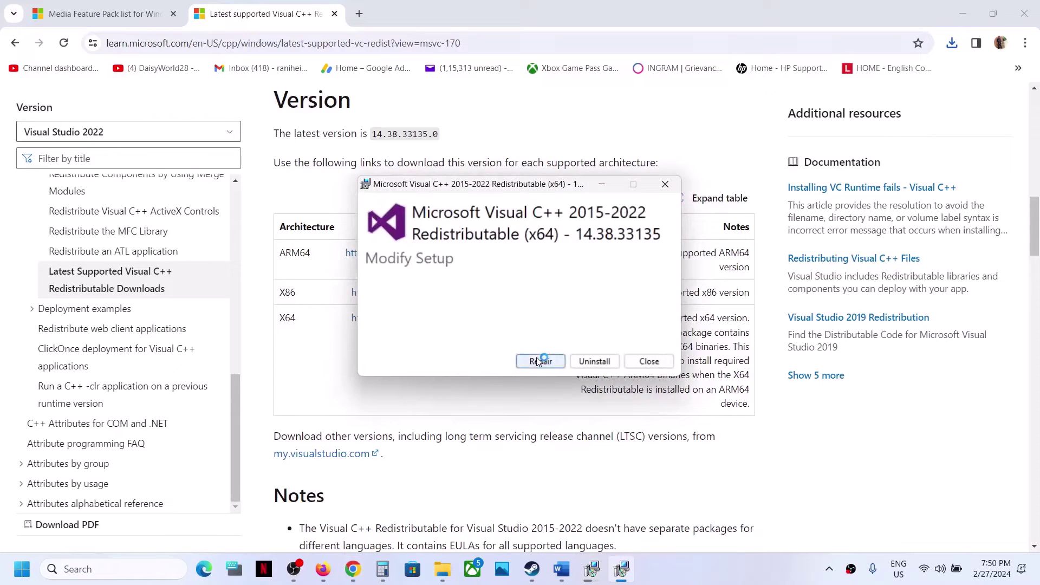
left_click(541, 360)
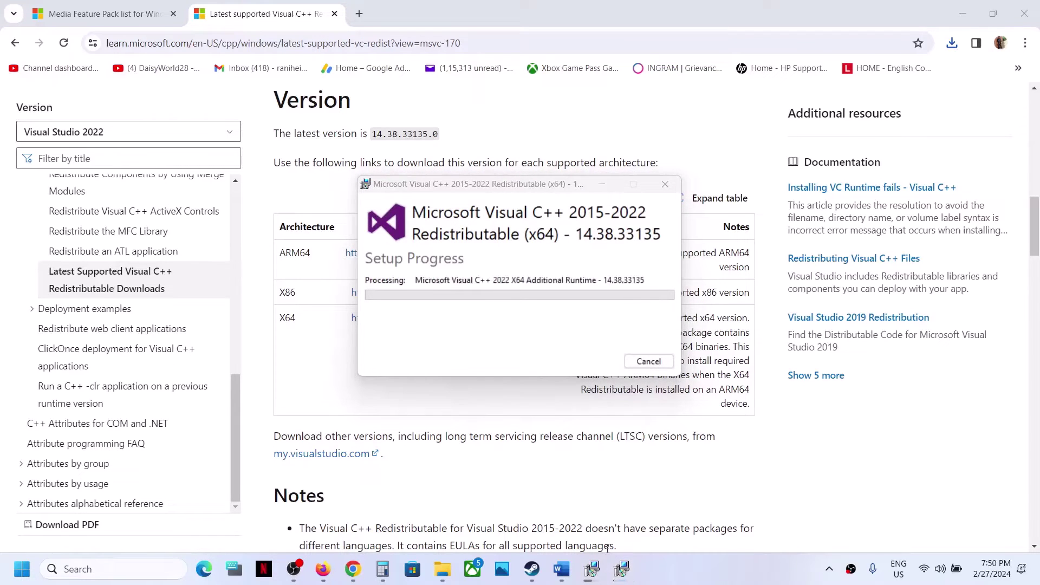
left_click_drag(566, 187, 311, 228)
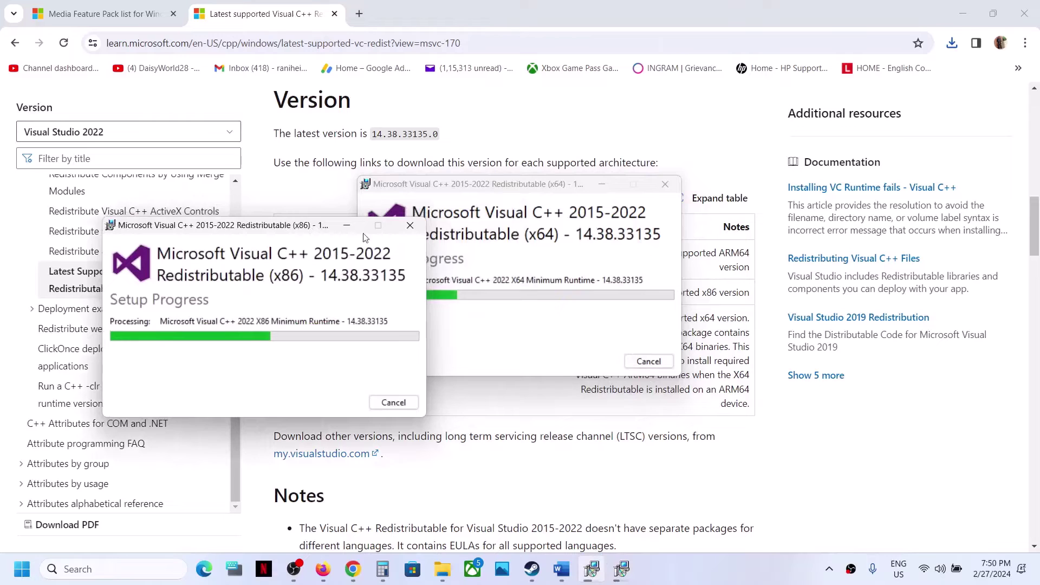
Check the Start menu power options without restarting, then return to Steam's game library
left_click(23, 575)
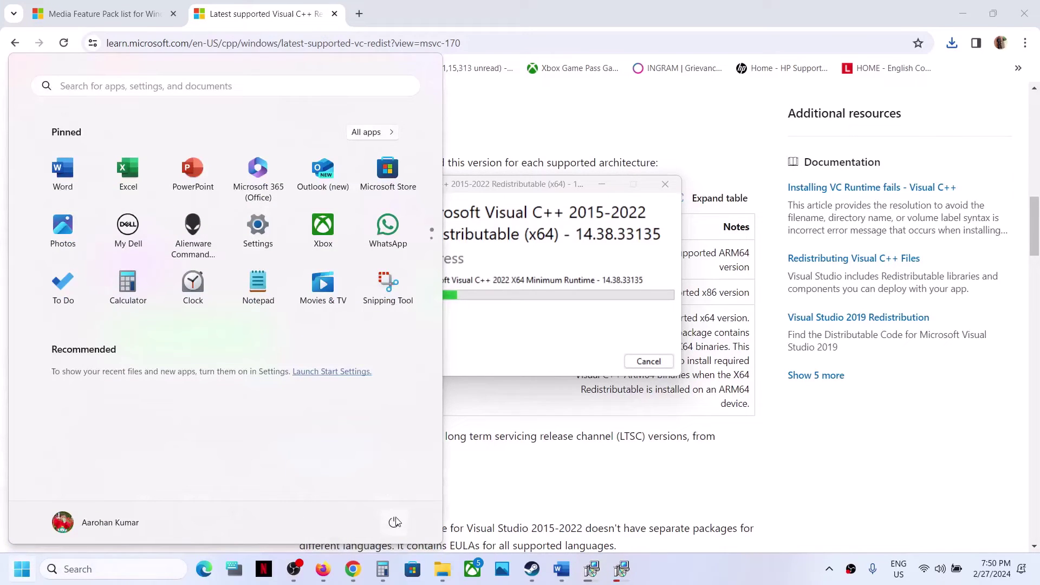
left_click(393, 522)
key("Escape")
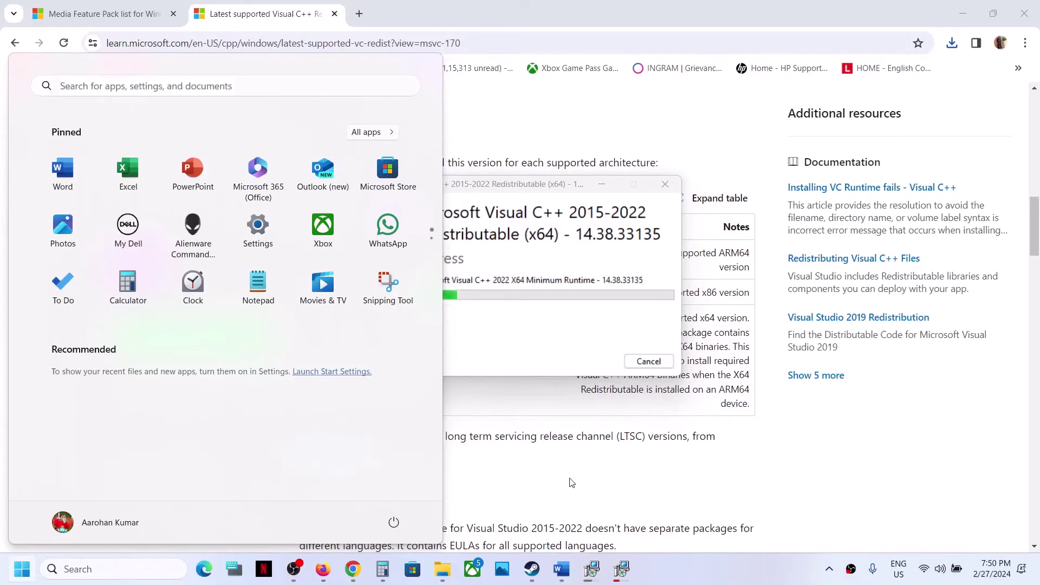
left_click(569, 479)
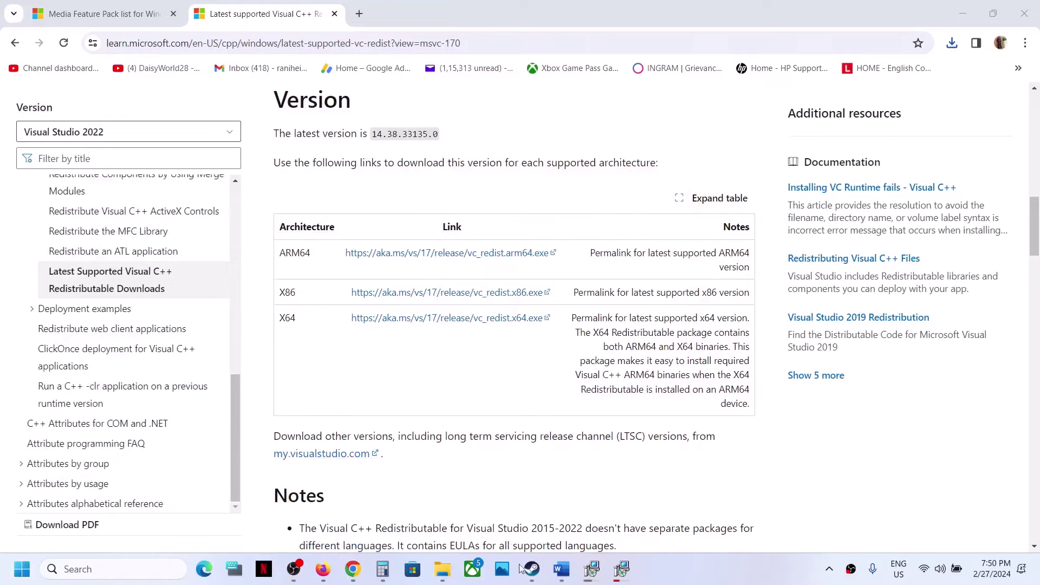
left_click(610, 479)
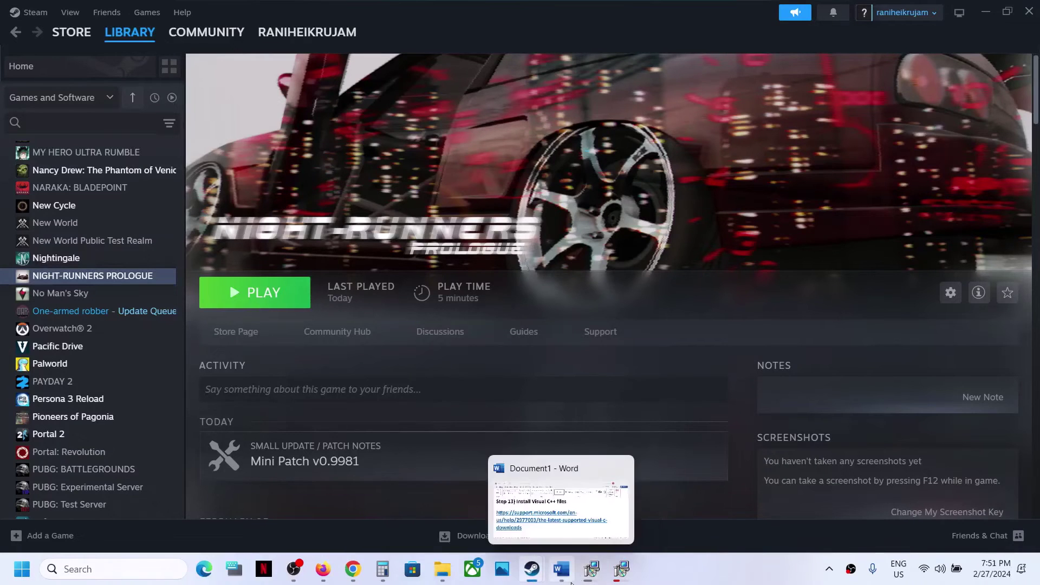
Copy 'View Advanced system settings' from the Word notes and open it via Windows search
left_click(569, 579)
scroll(511, 342, "down", 5)
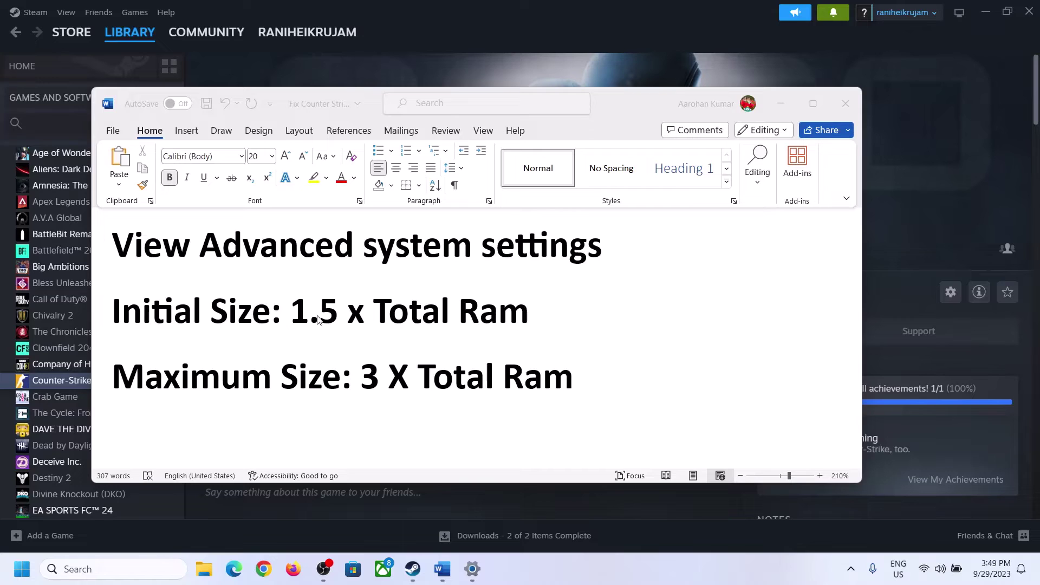
left_click(156, 251)
left_click_drag(114, 249, 585, 251)
key("ctrl+c")
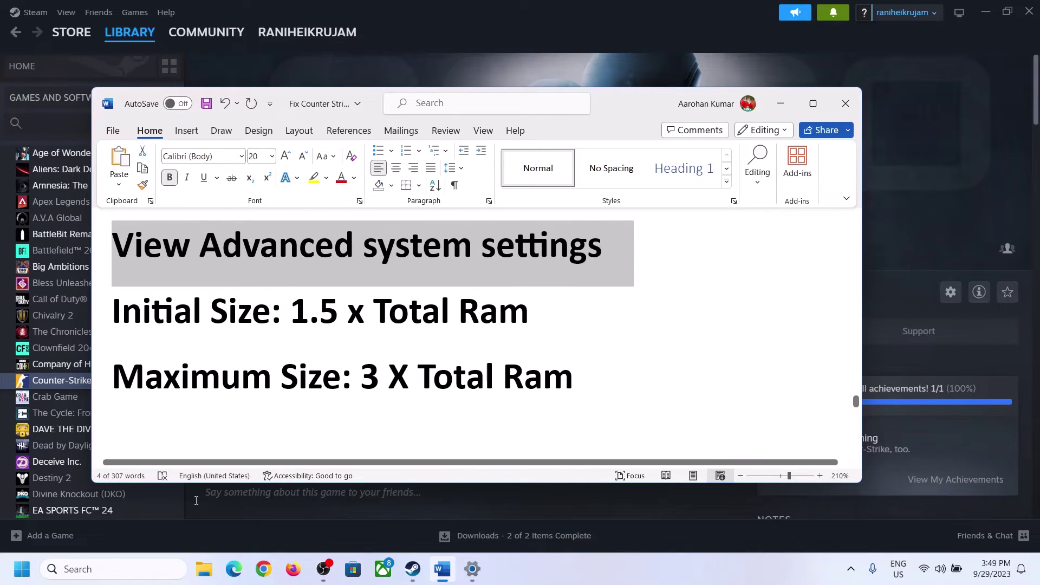
left_click(118, 567)
key("ctrl+v")
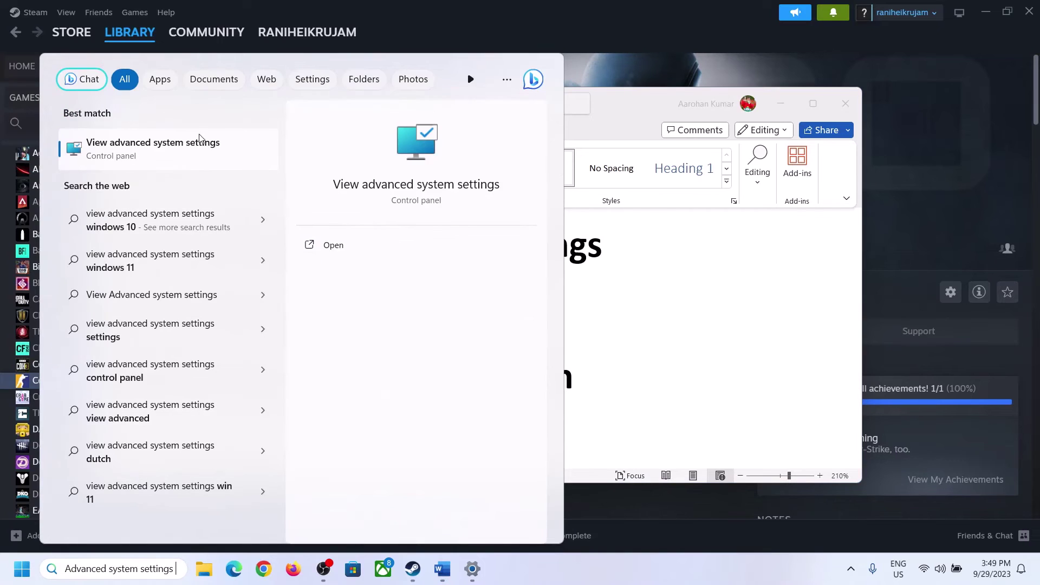
left_click(147, 157)
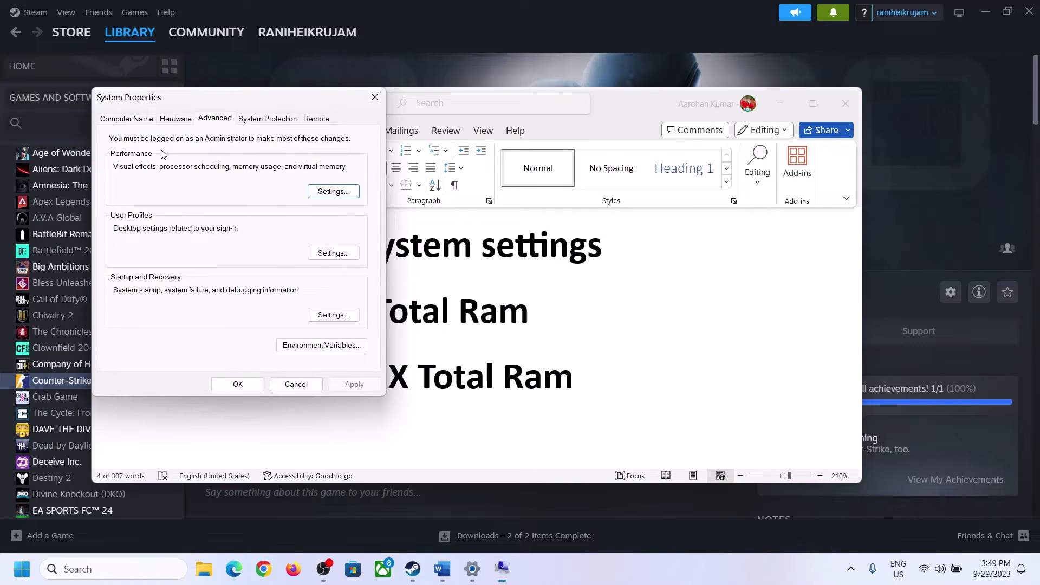
Turn off automatic paging management, choose Custom size for C:, and highlight the 1.5 x Total Ram guideline
left_click_drag(215, 107, 463, 188)
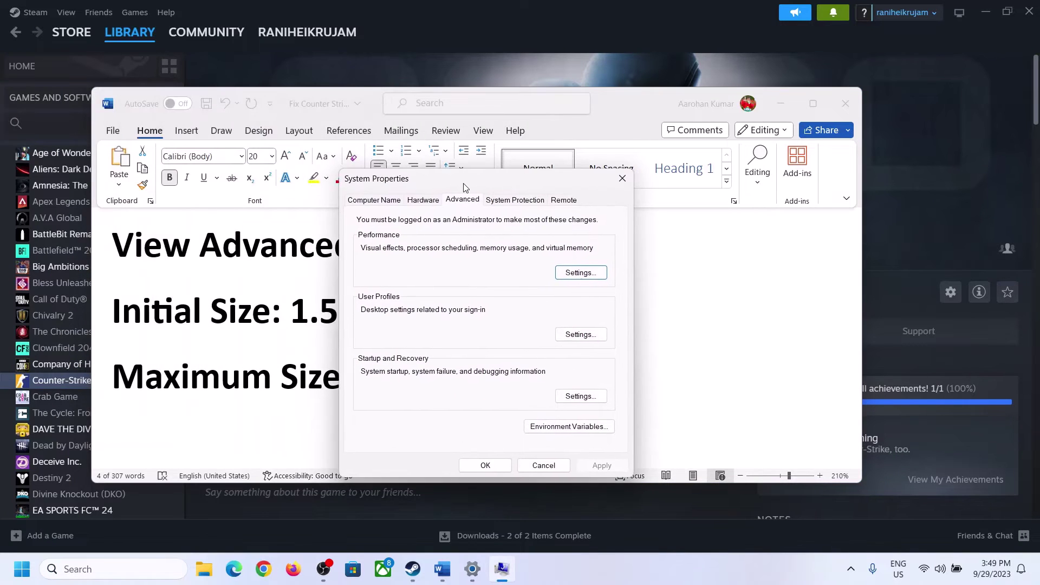
left_click(582, 273)
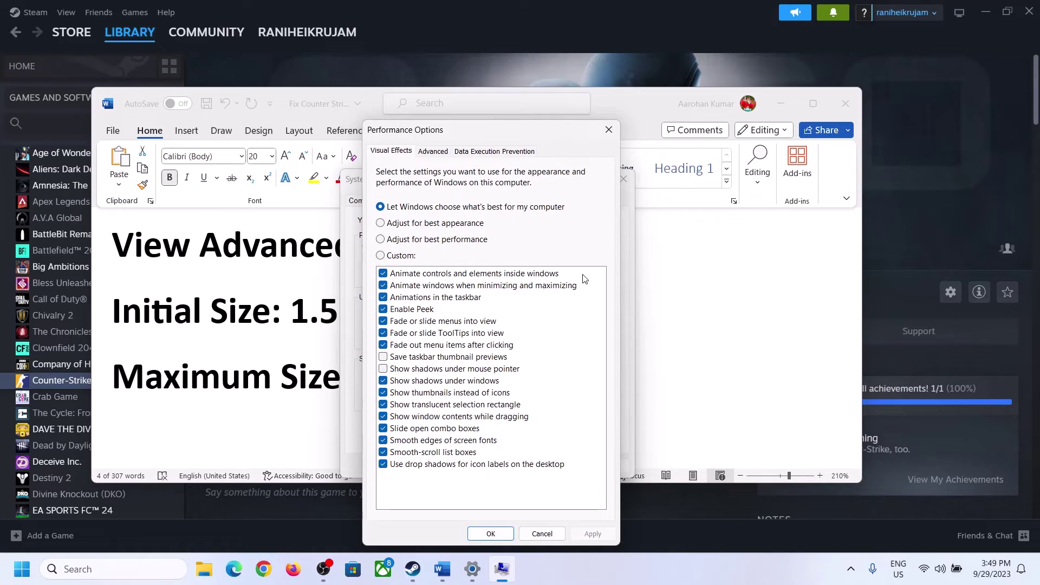
left_click(438, 153)
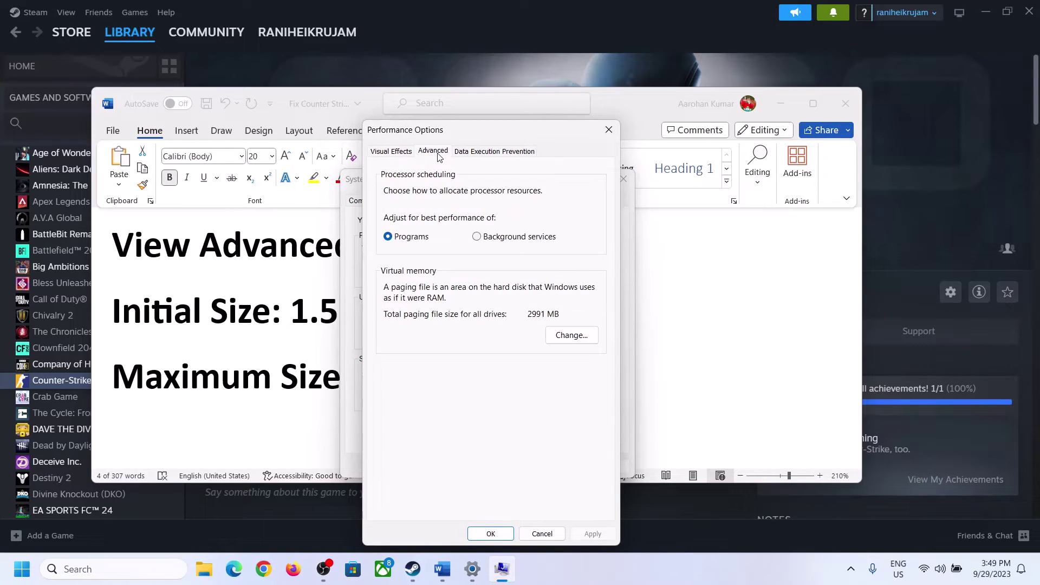
left_click(575, 336)
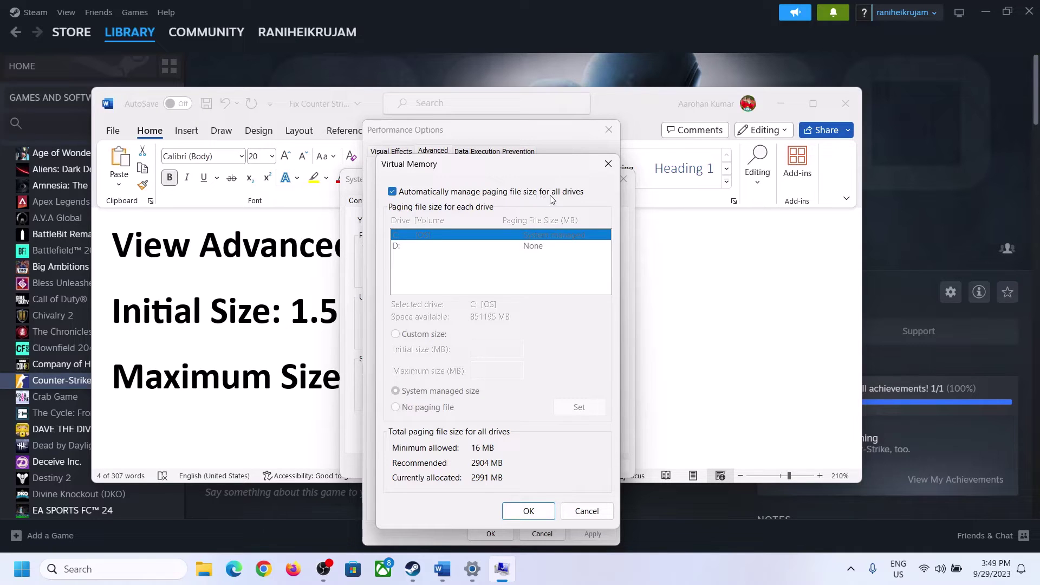
left_click(392, 193)
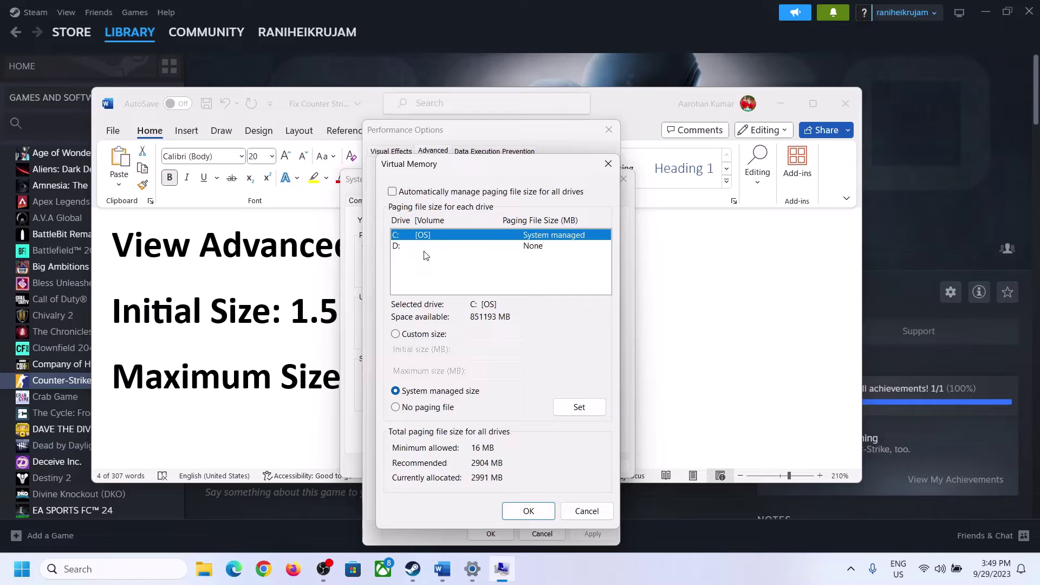
left_click(398, 335)
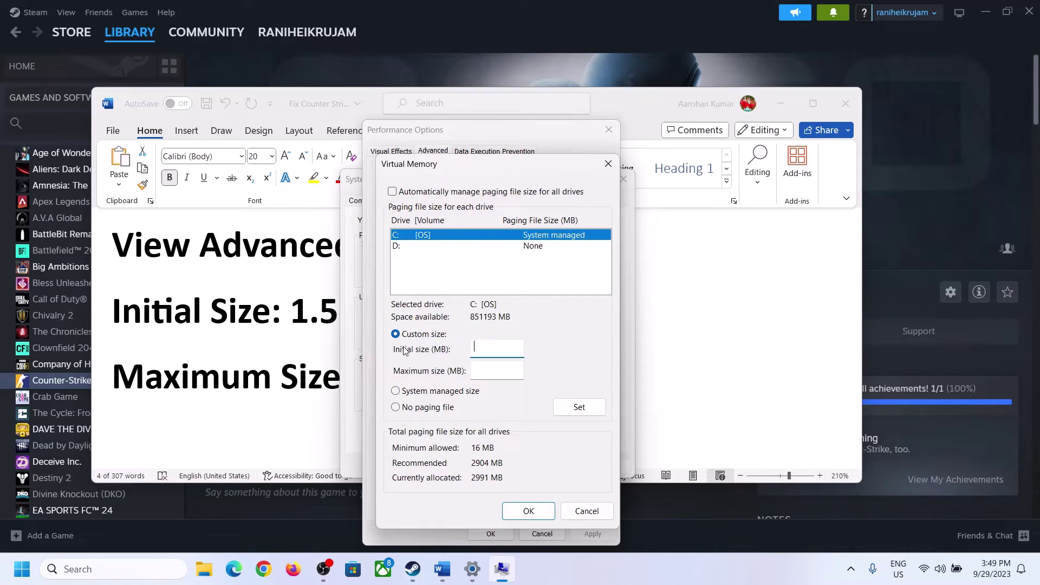
left_click(281, 323)
left_click_drag(281, 324, 480, 319)
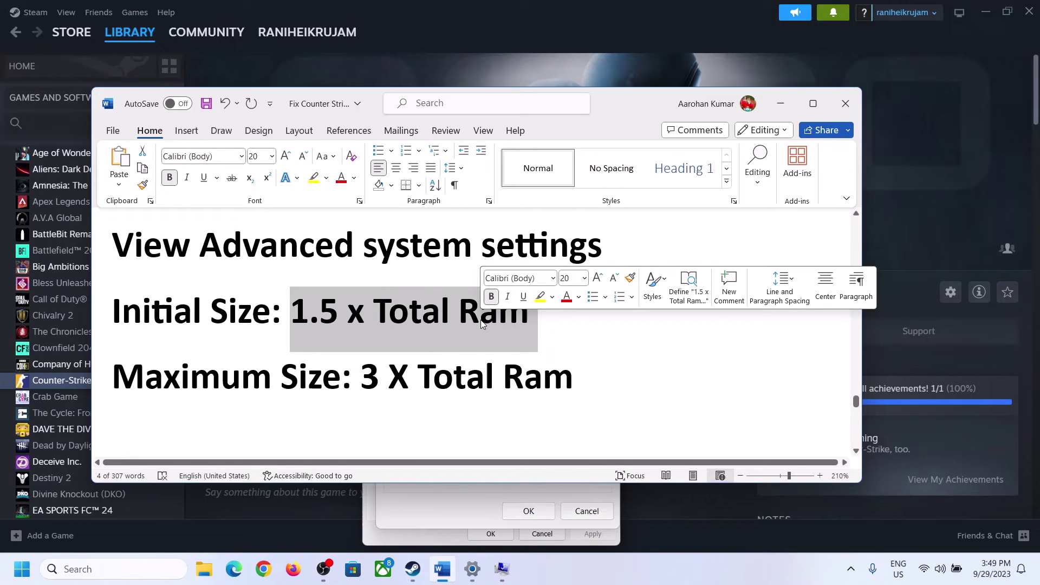
Open Settings > System > About and select the 16.0 GB Installed RAM value
left_click(472, 572)
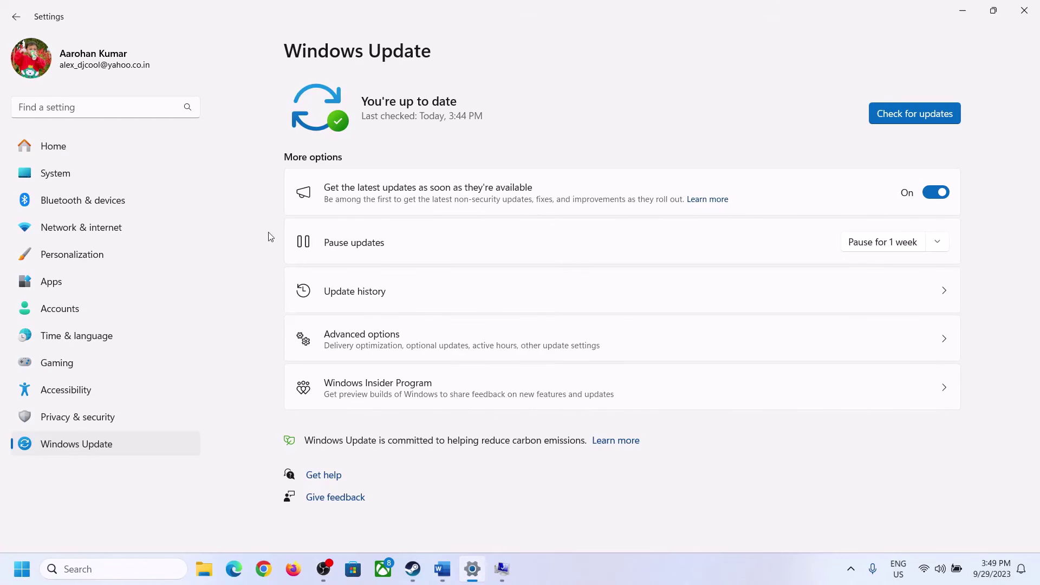
left_click(47, 181)
scroll(341, 433, "down", 6)
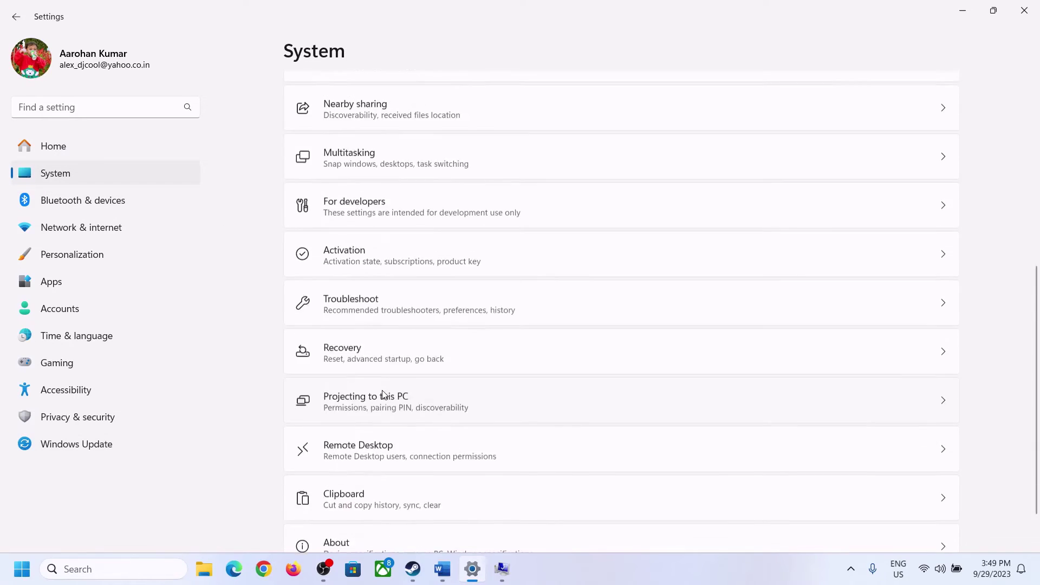
left_click(343, 512)
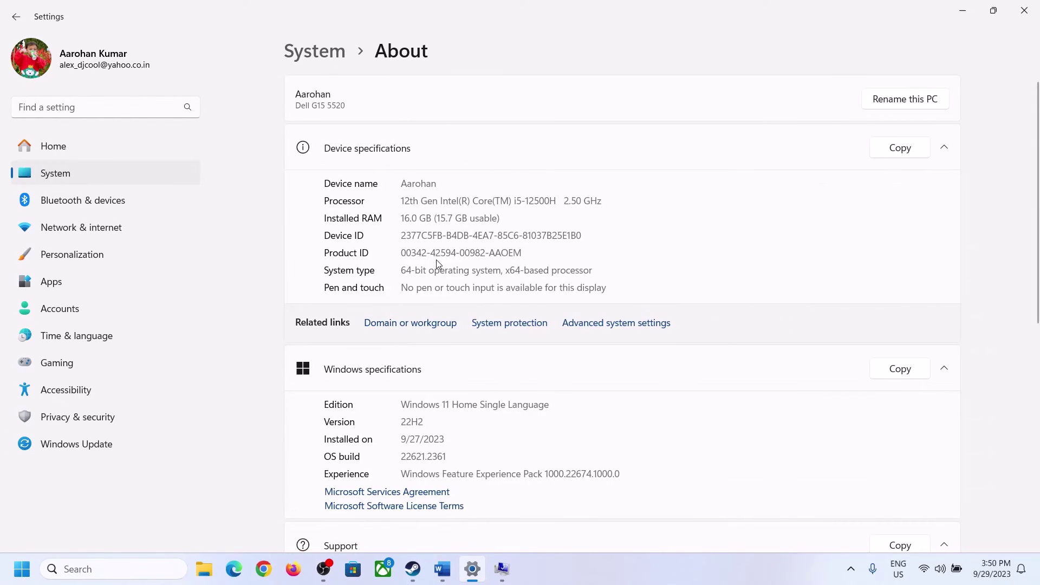
left_click_drag(411, 217, 399, 217)
left_click(410, 218)
left_click_drag(415, 217, 401, 218)
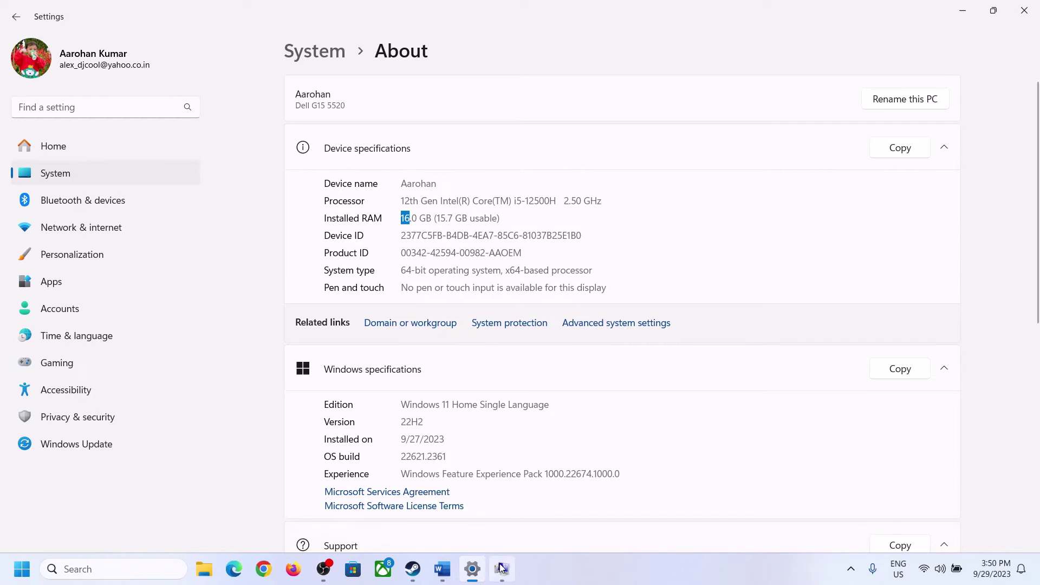